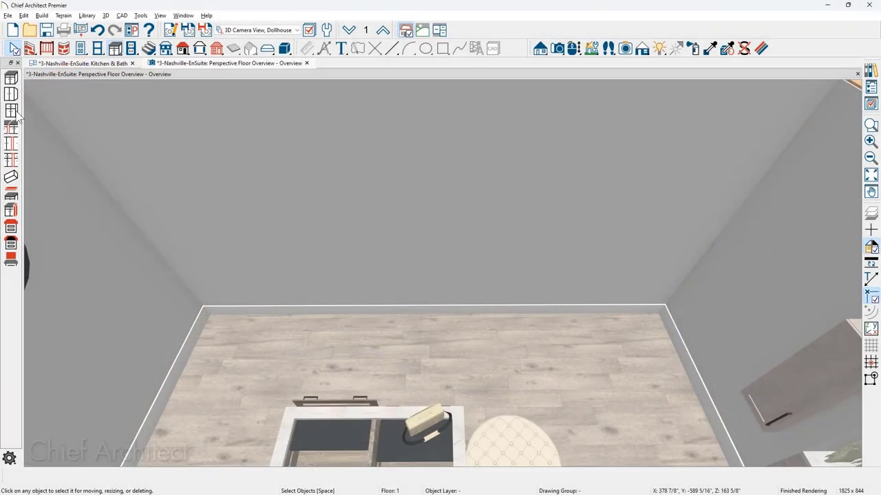
- Place a full height cabinet against the back wall of the room
left_click(11, 110)
left_click(572, 218)
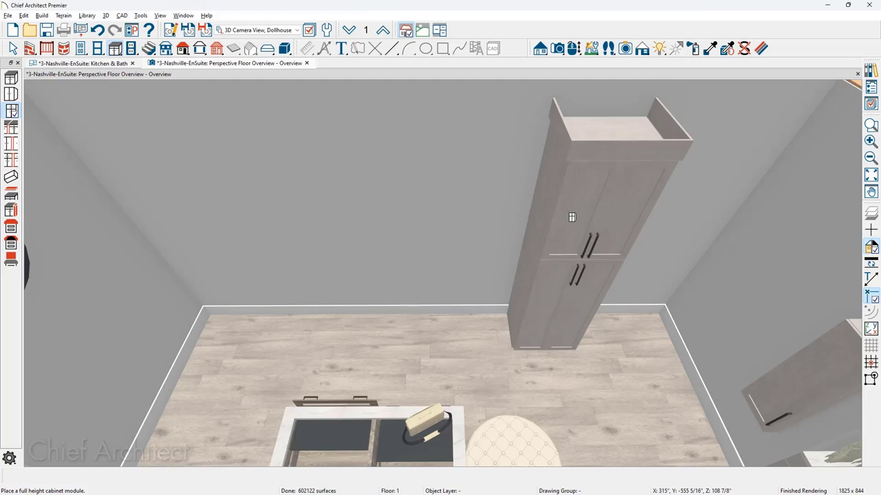
key("space")
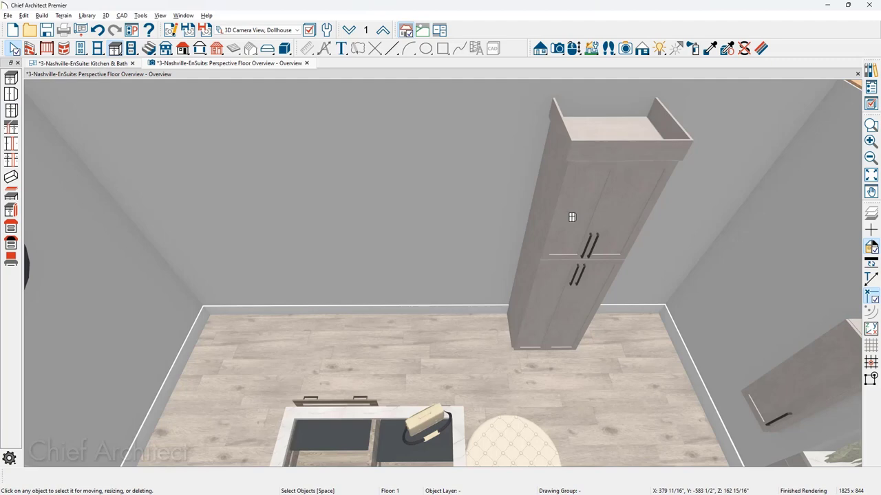
- Set the new full height cabinet's width to 42" and its height to 114"
double_click(571, 217)
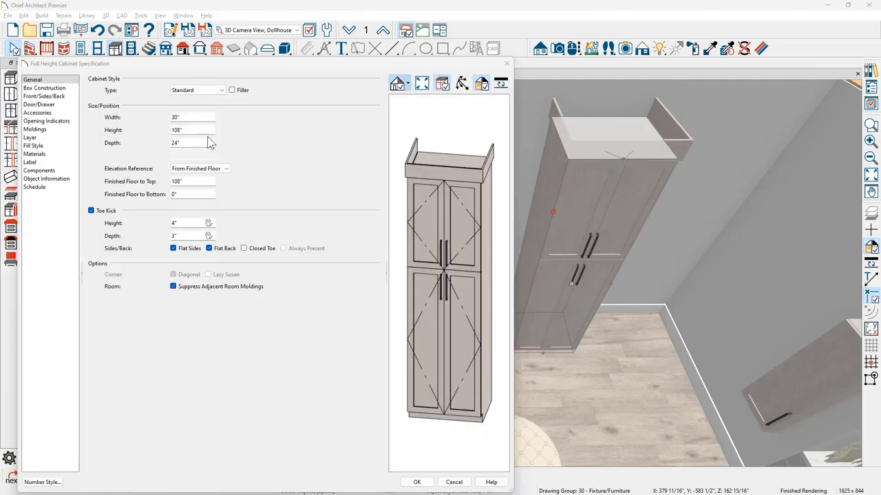
left_click_drag(194, 122, 161, 119)
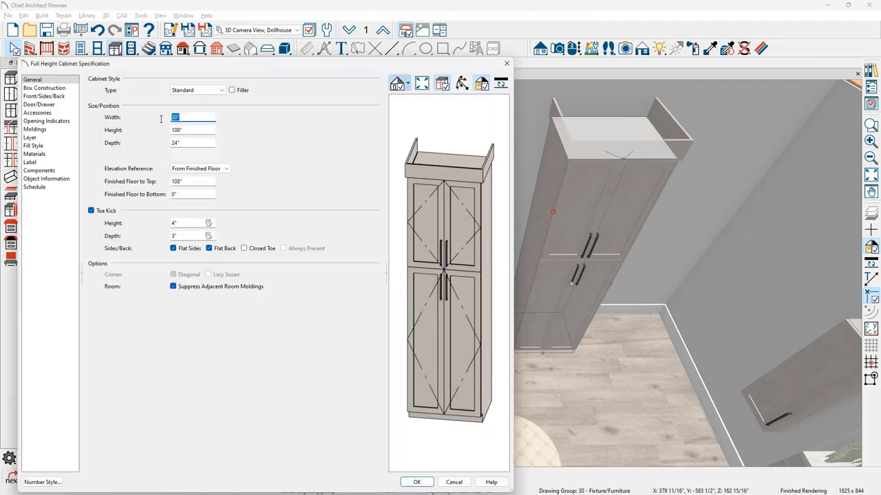
type("42")
key("Tab")
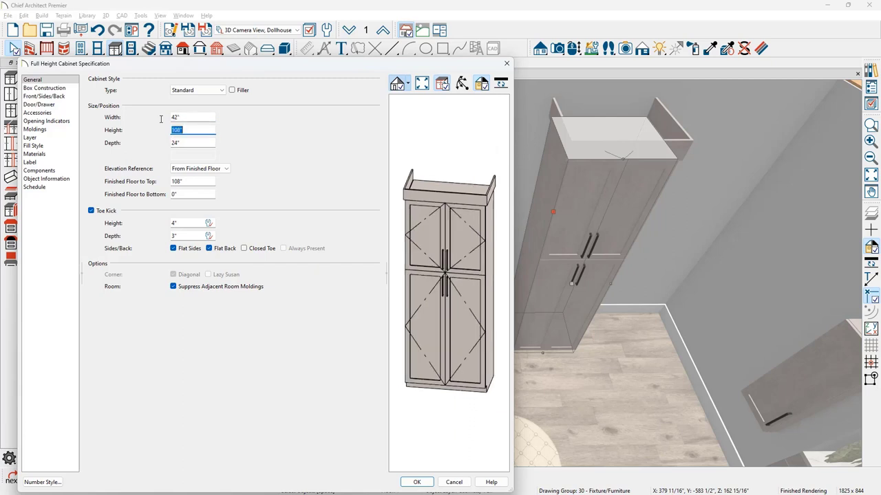
type("114")
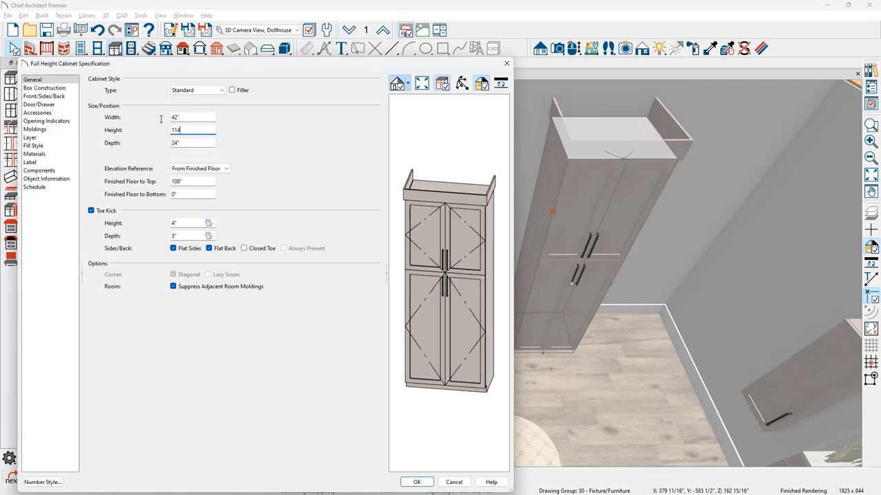
key("Tab")
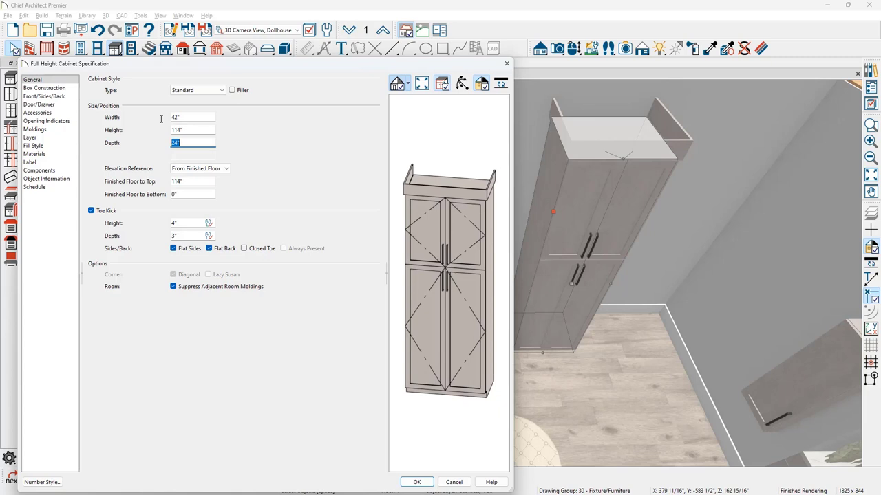
- Set the item height of the upper door on the cabinet front to 24"
left_click(422, 234)
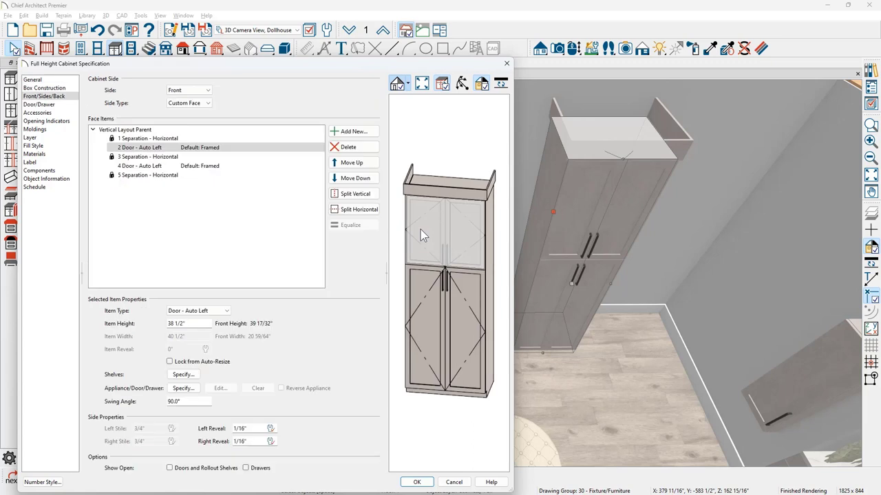
left_click(169, 149)
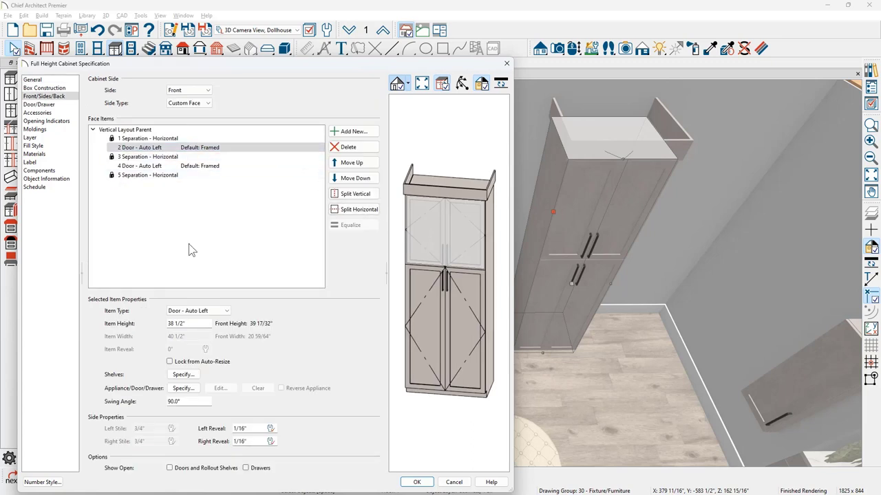
left_click_drag(199, 323, 165, 330)
type("24")
key("Tab")
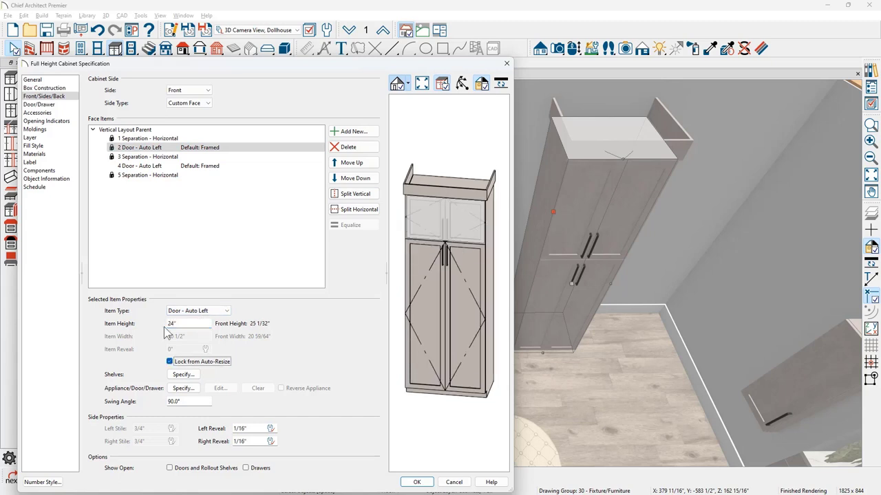
- Split the lower door face horizontally and turn its upper part into an Opening with an item height of 57"
left_click(433, 323)
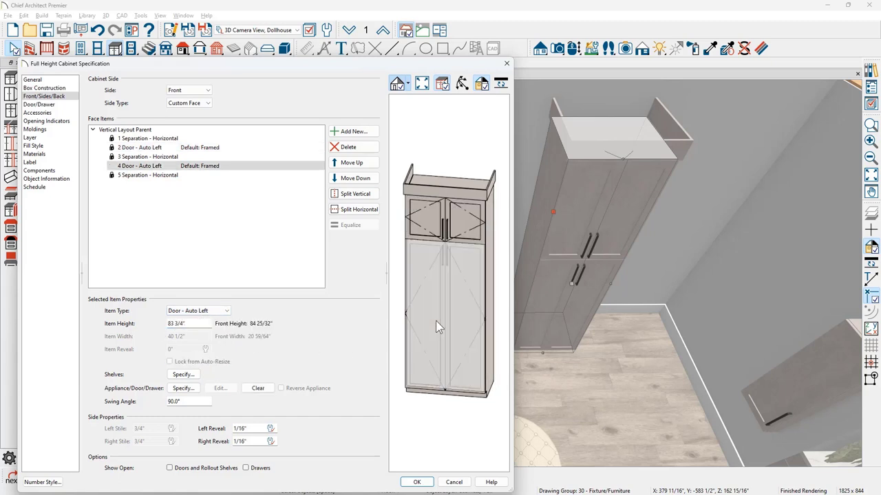
left_click(359, 209)
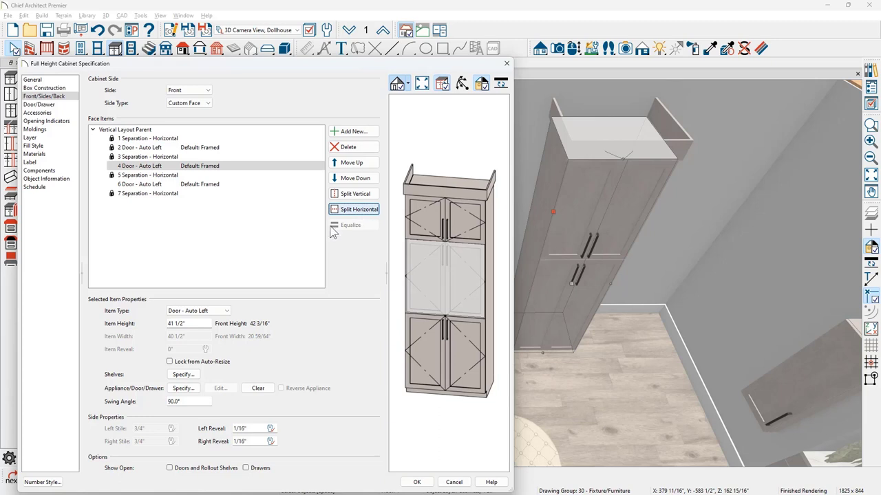
left_click(209, 312)
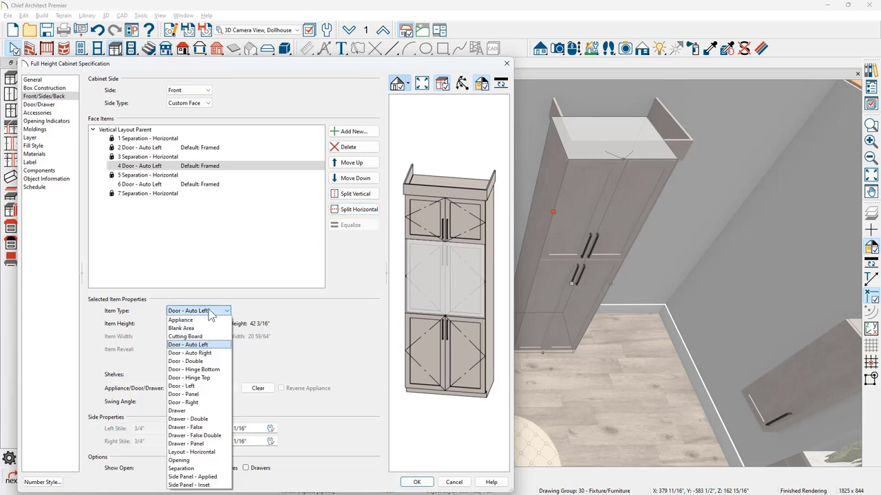
left_click(179, 460)
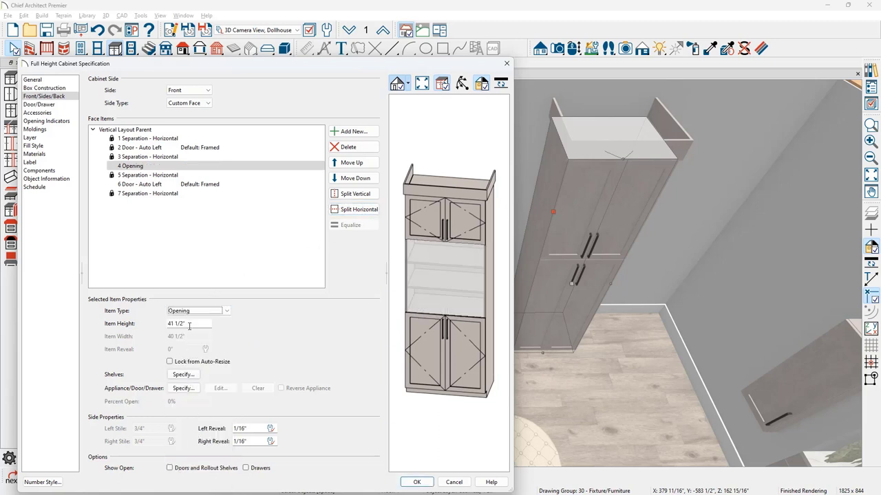
left_click_drag(189, 326, 161, 328)
type("5")
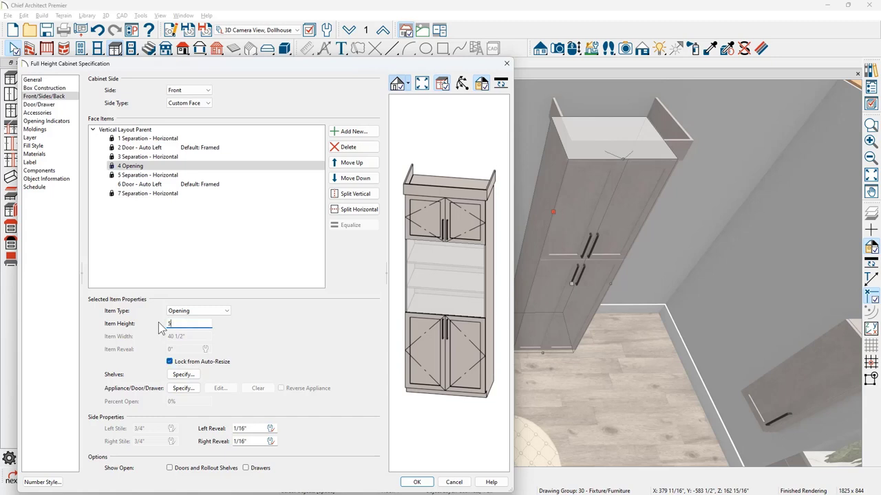
type("7")
key("Tab")
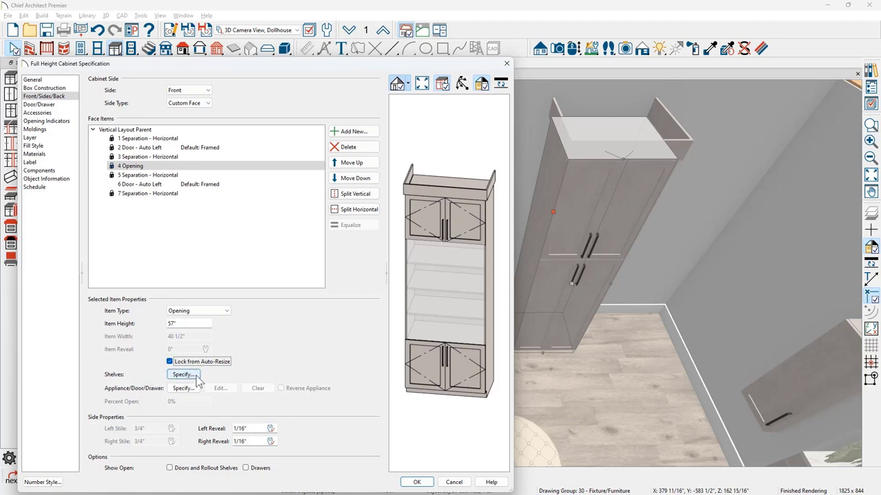
- Switch the opening's shelf management to Manual with 1 shelf
left_click(183, 375)
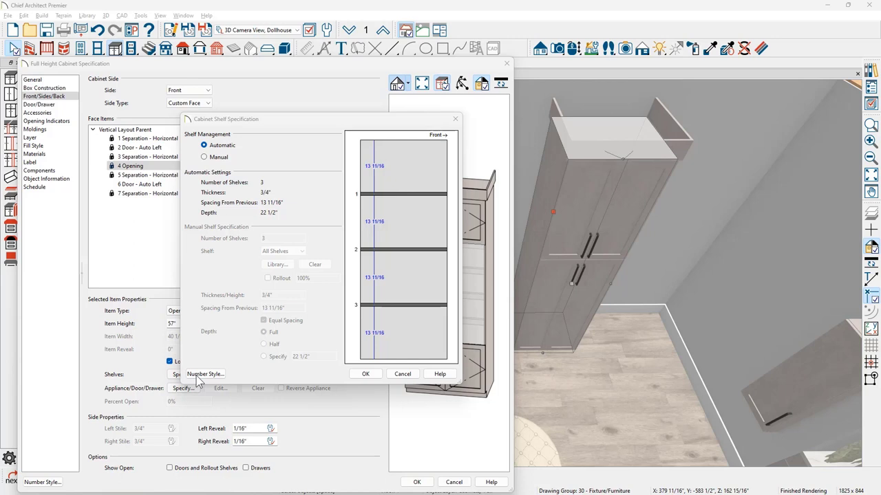
left_click(207, 159)
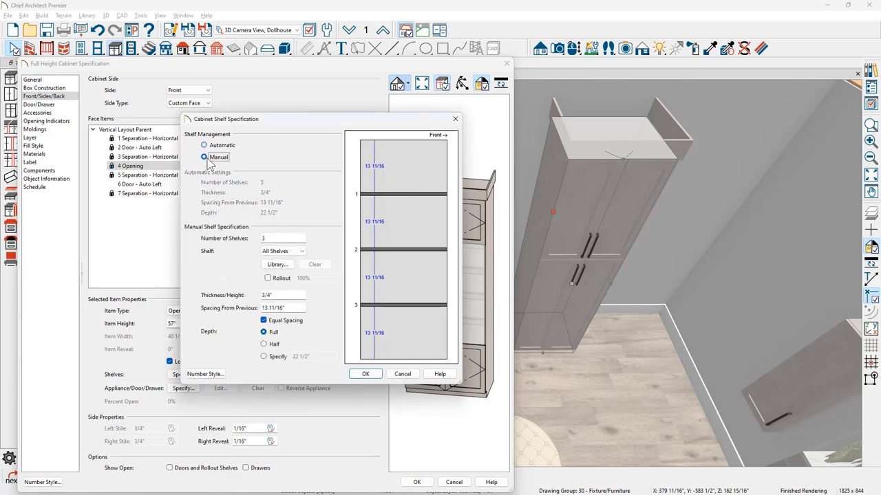
double_click(272, 239)
type("1")
key("Tab")
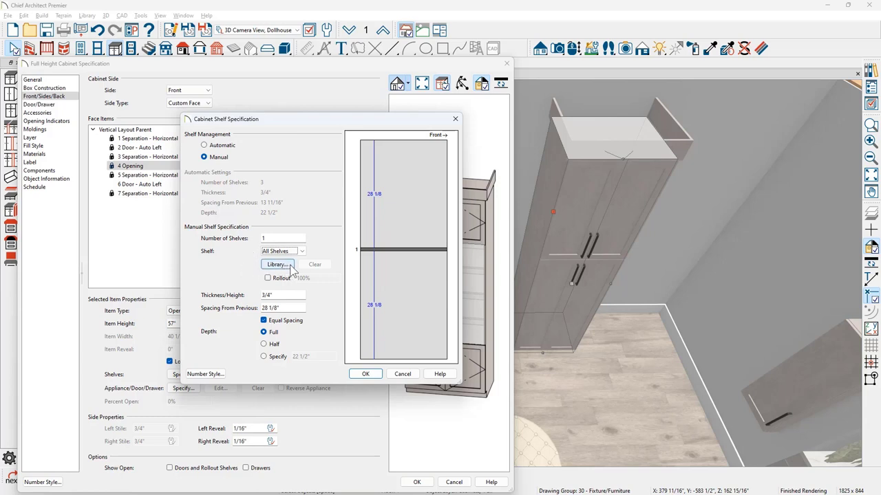
- Search the library for "closet pole" and use the first Closet Pole with hangers in place of the opening's shelf
left_click(277, 265)
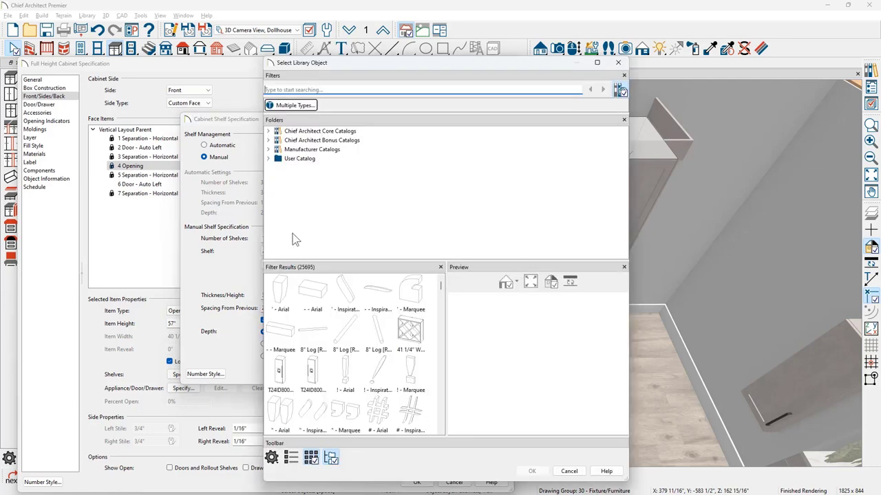
left_click(304, 90)
type("clos")
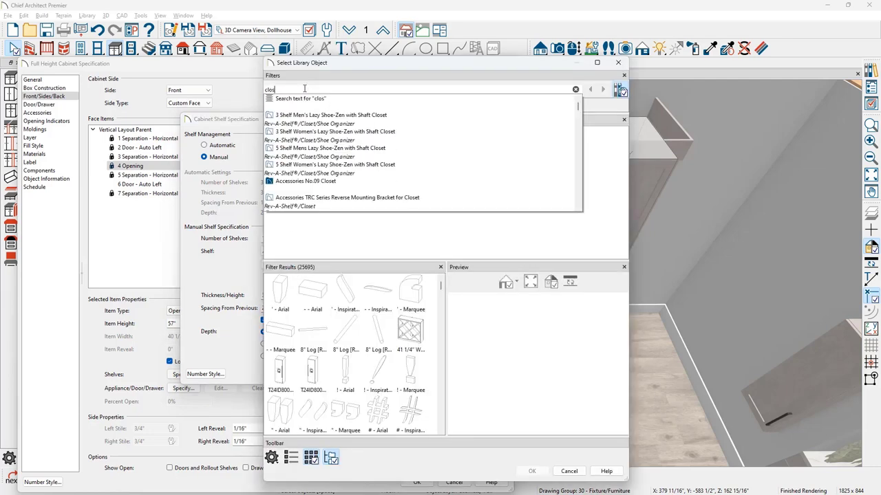
type("et pole")
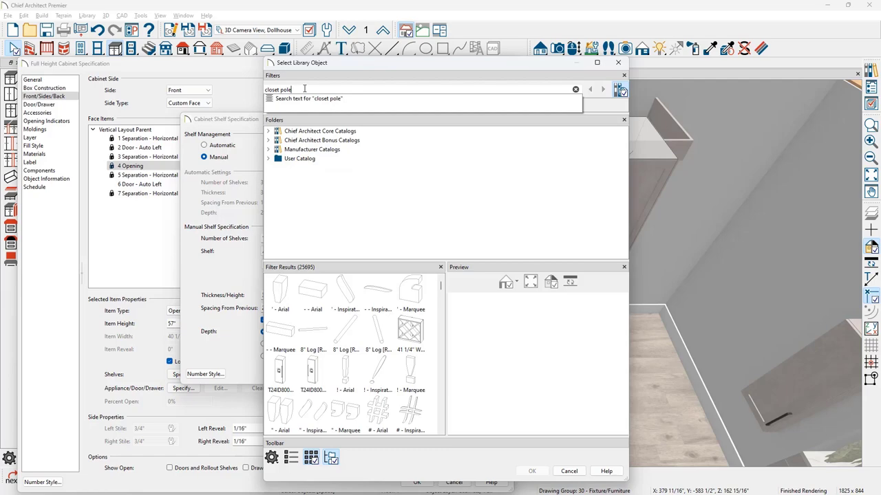
key("Return")
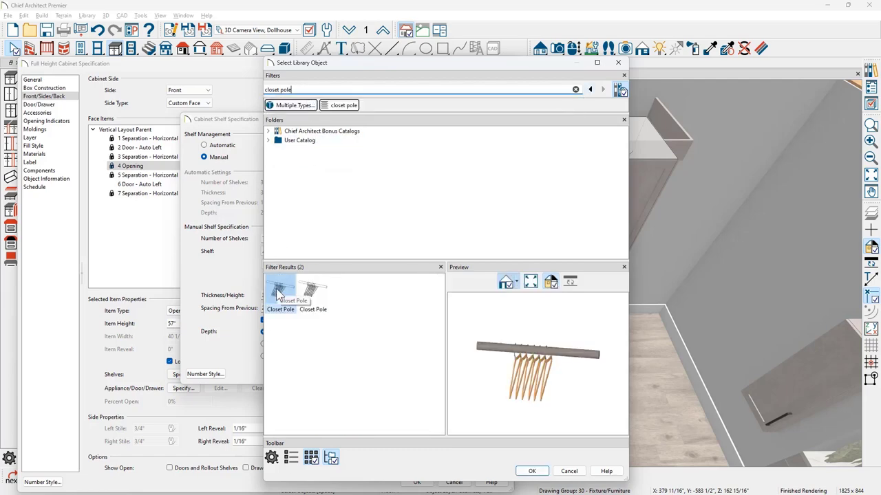
left_click(531, 472)
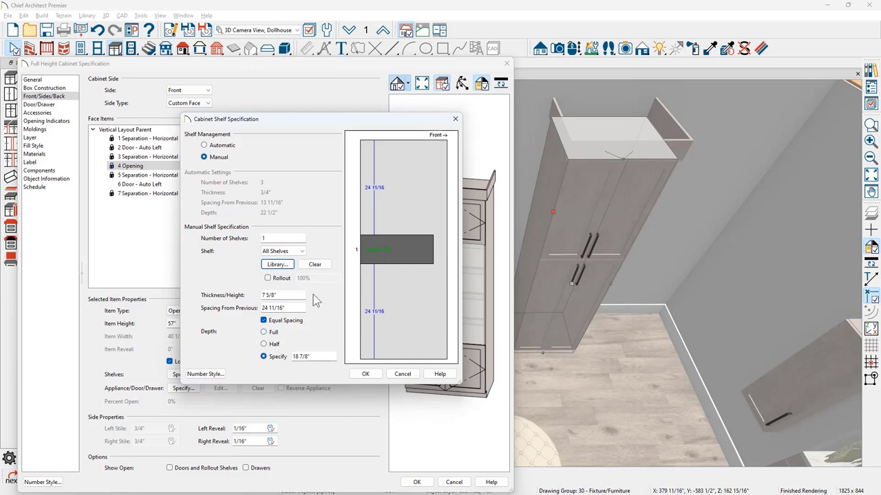
- Set the closet pole's spacing from previous to 44" and accept the shelf specification
left_click_drag(296, 306, 234, 303)
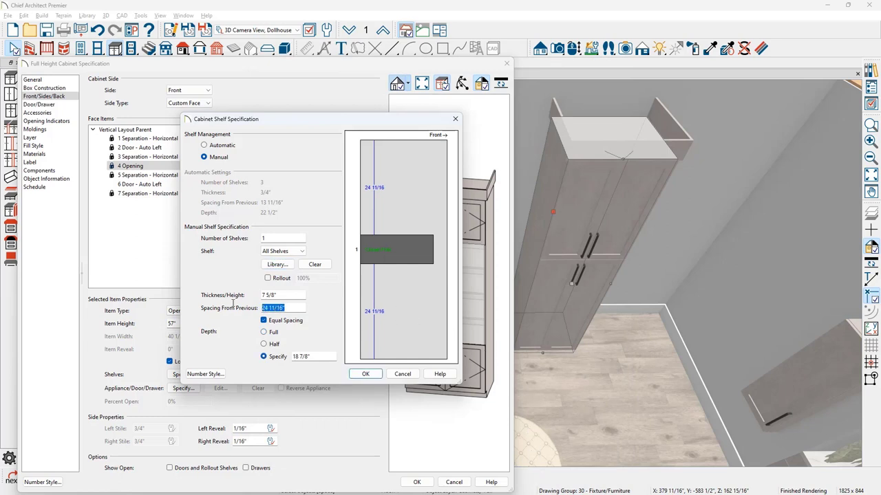
type("44")
key("Tab")
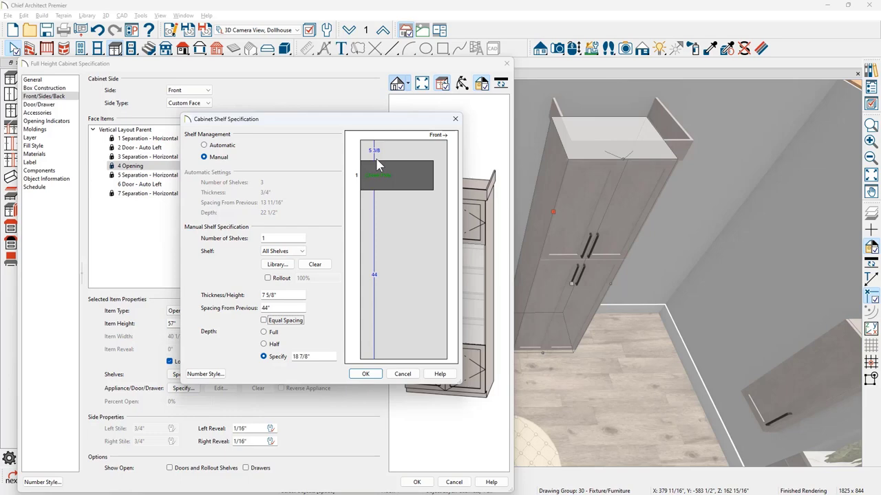
left_click(366, 374)
- Change the bottom door face to a Drawer and split it horizontally into three drawers
left_click(144, 184)
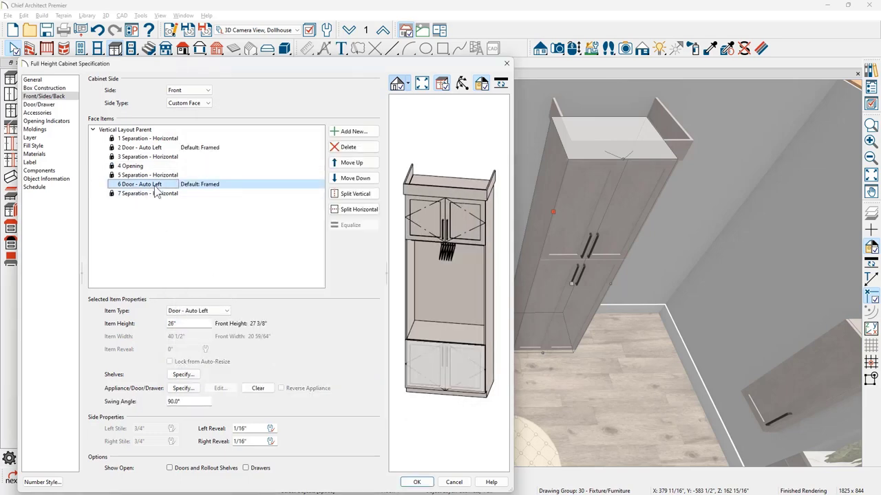
left_click(183, 312)
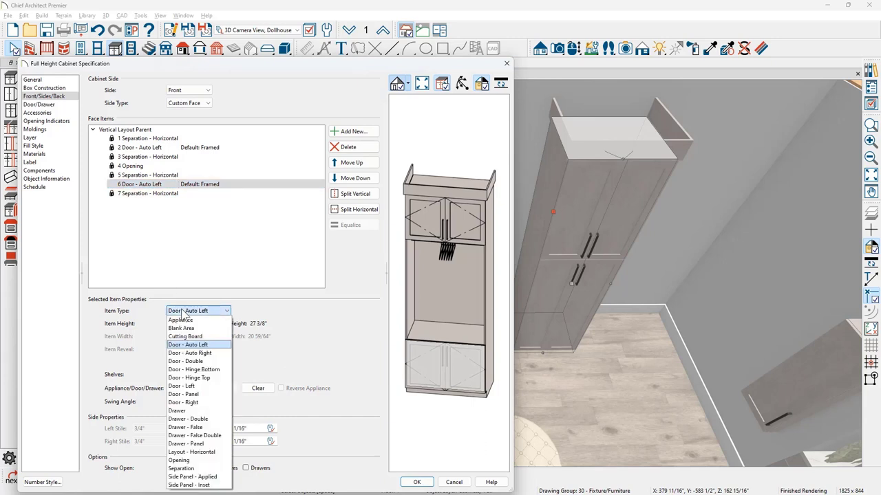
left_click(186, 411)
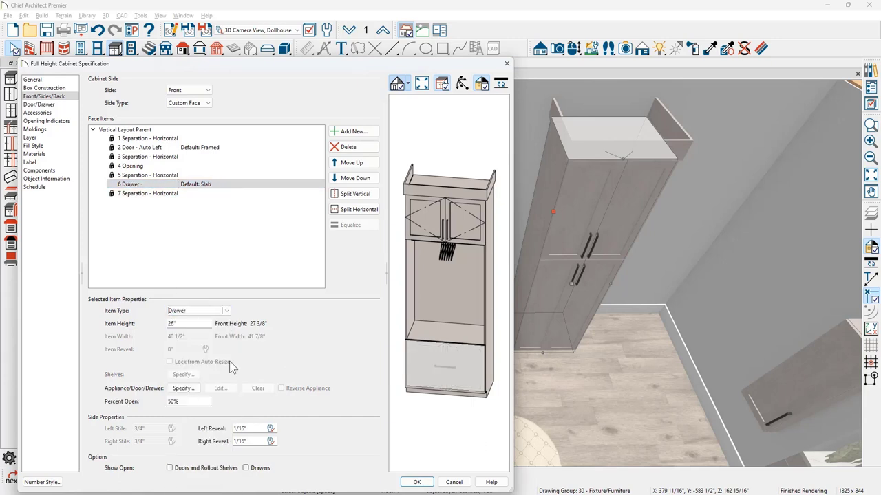
left_click(350, 217)
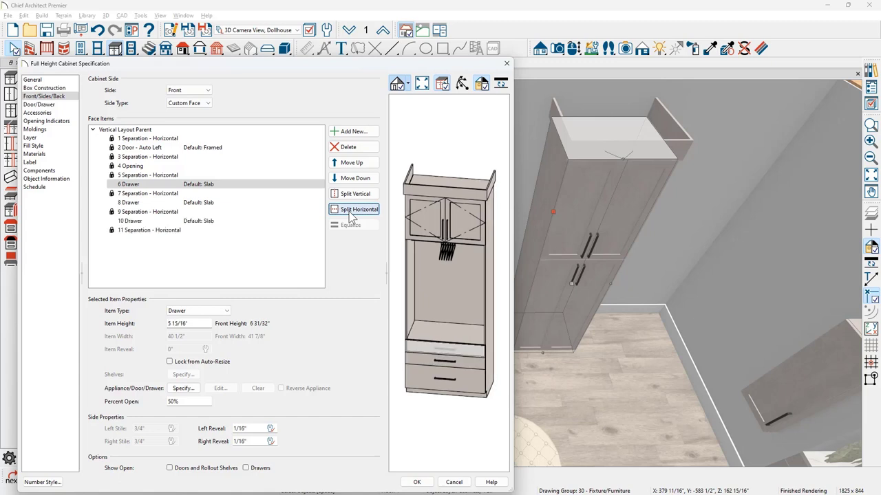
left_click(351, 217)
- Set the item height of both the top and the middle drawer to 8.25"
left_click(192, 325)
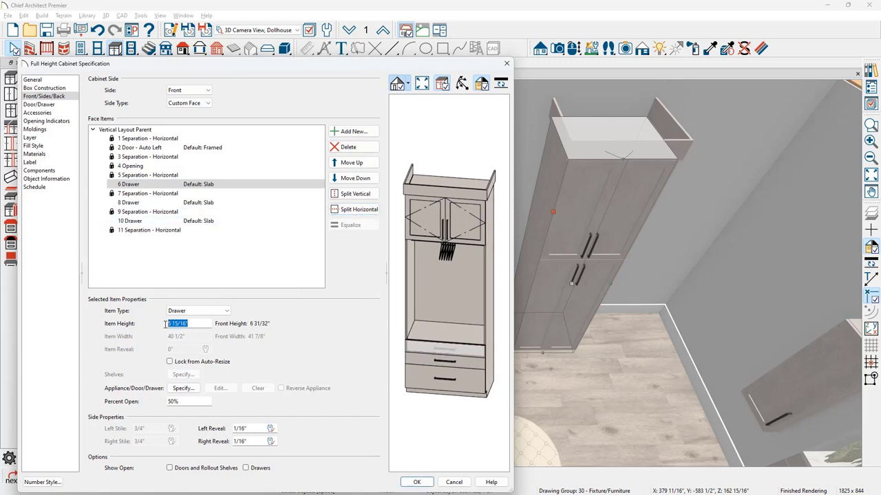
type("8.25")
key("Tab")
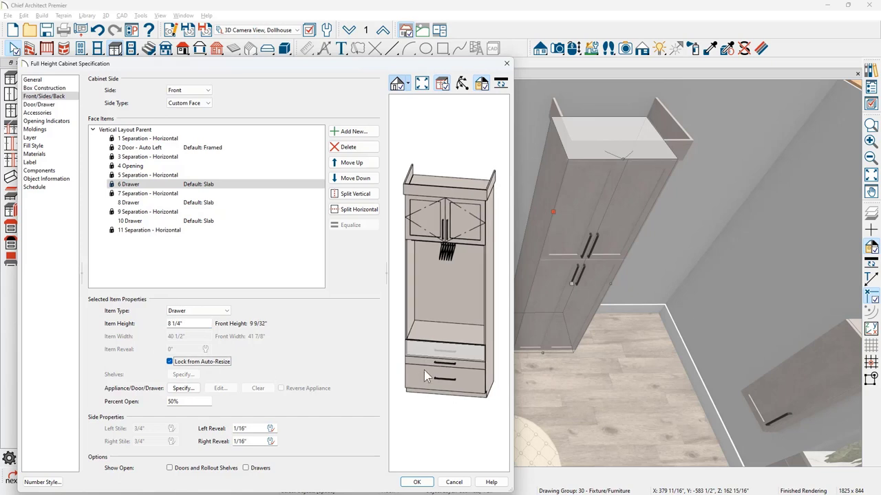
left_click(427, 367)
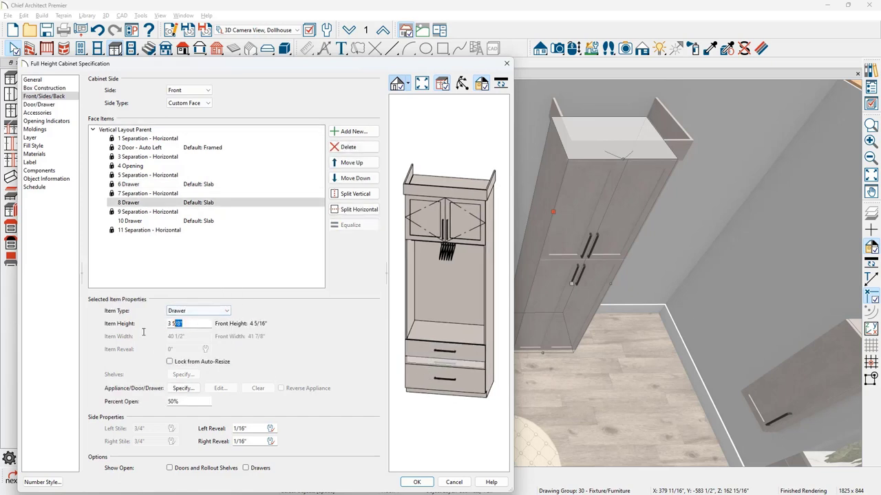
left_click_drag(185, 324, 142, 333)
type("8.25")
key("Tab")
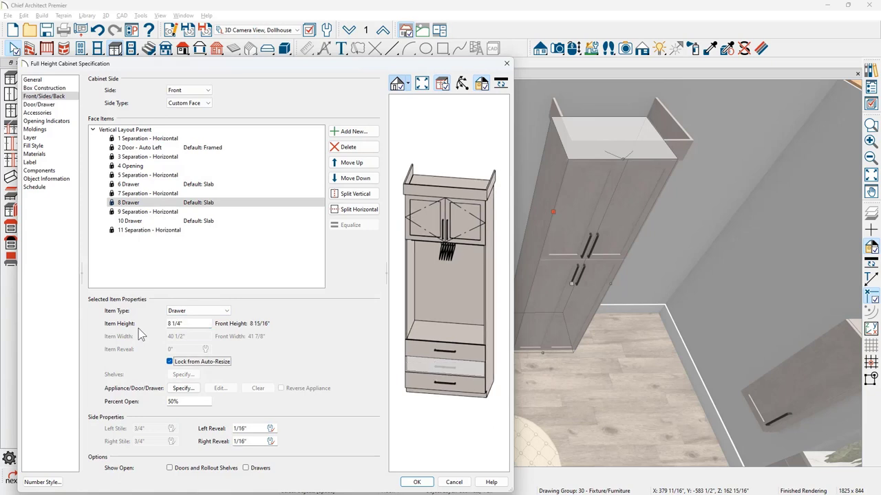
- Turn on Glass Doors for the cabinet's upper doors and accept the full height cabinet specification
left_click(46, 105)
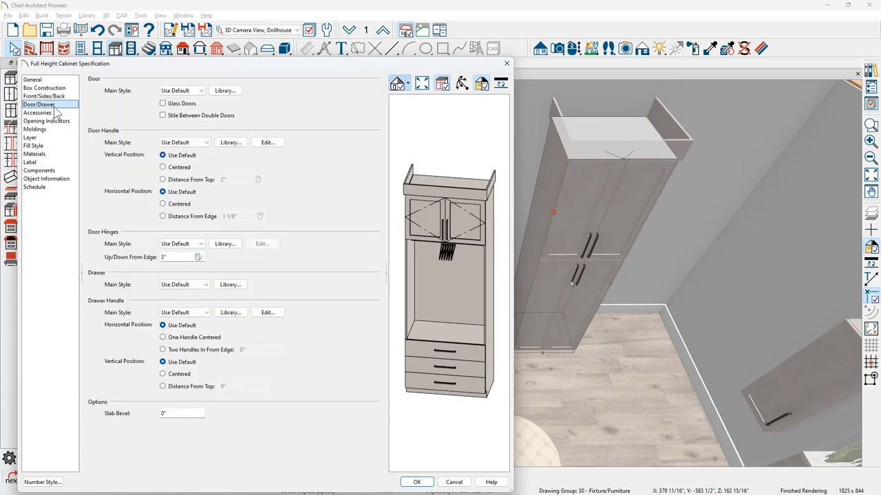
left_click(163, 103)
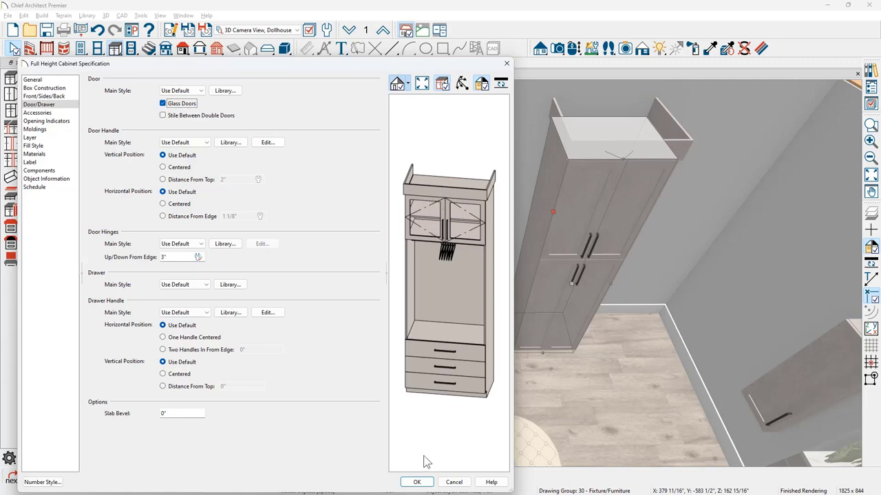
left_click(415, 483)
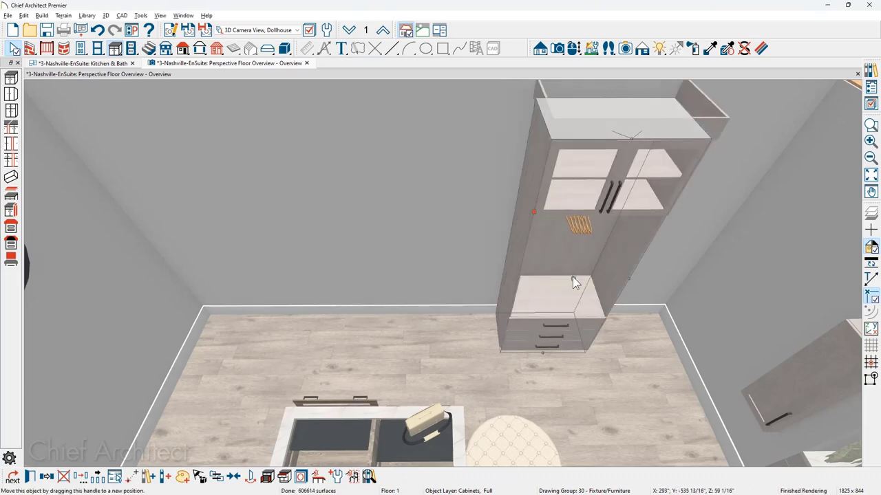
- Move the closet cabinet into the corner against the side wall and place a copy directly beside it
left_click_drag(573, 279, 776, 251)
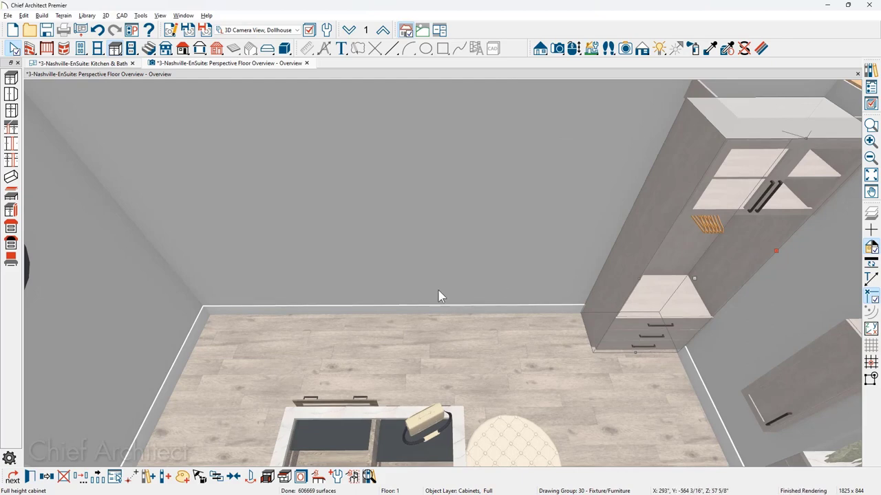
left_click(47, 479)
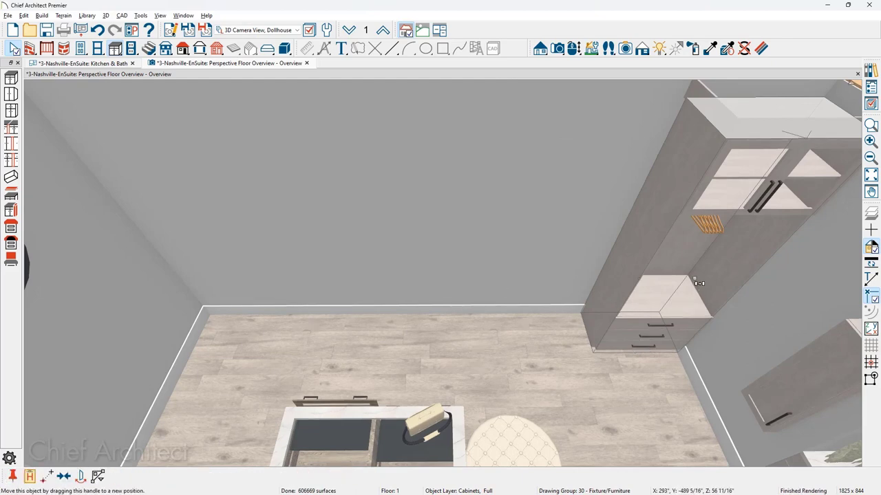
left_click_drag(698, 282, 602, 288)
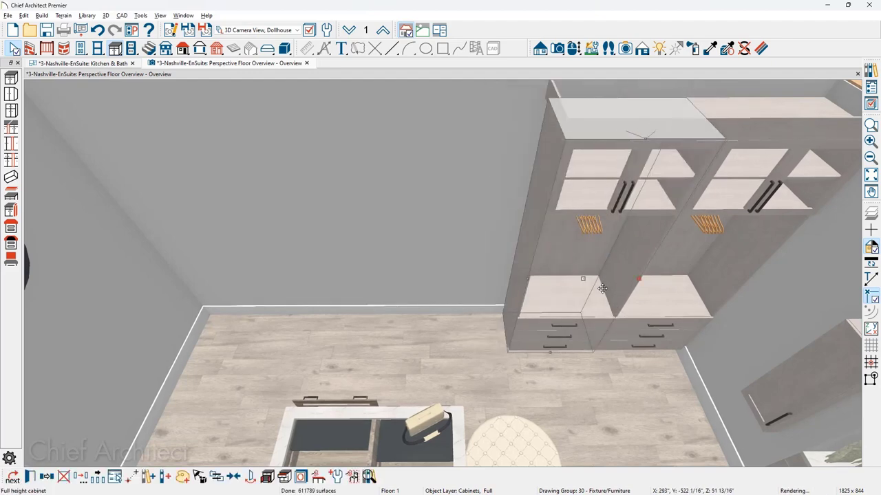
key("Escape")
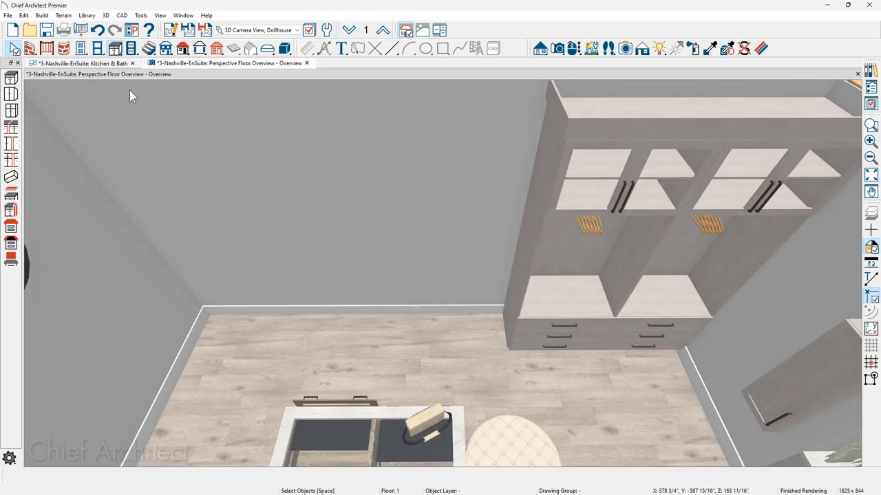
- In the Kitchen & Bath floor plan, create a wall elevation facing the closet wall with the two full height cabinets
left_click(97, 63)
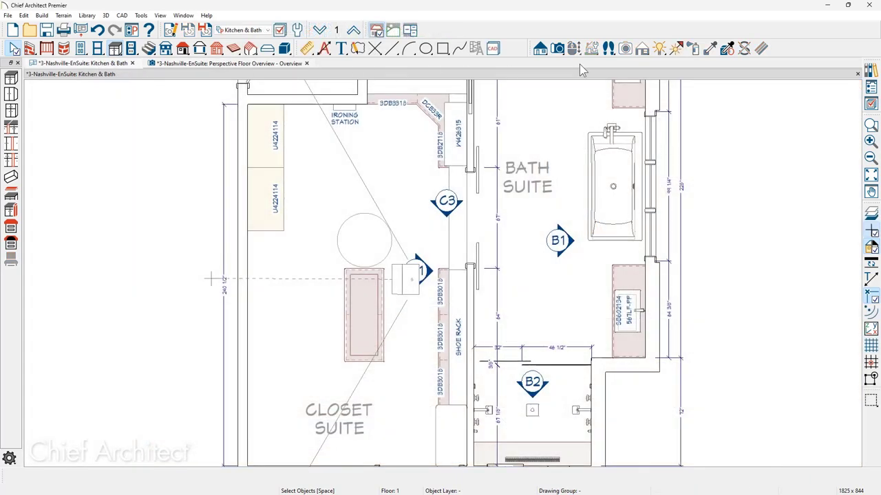
left_click(541, 48)
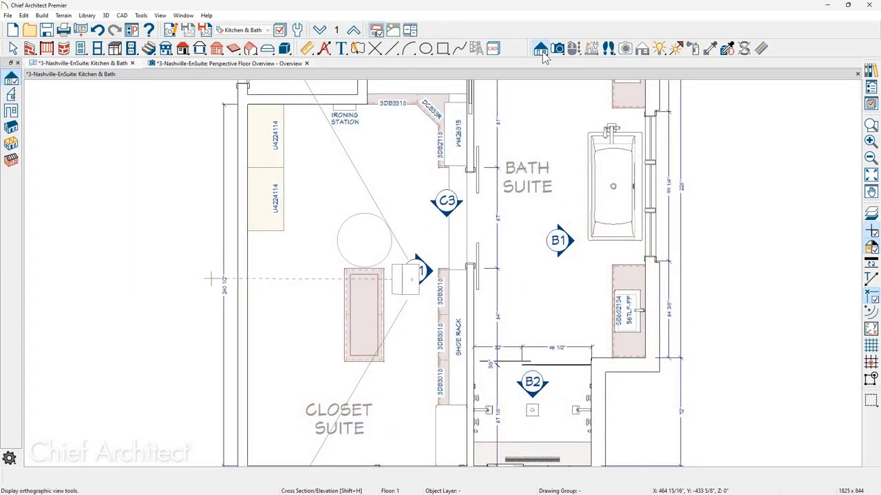
left_click(11, 111)
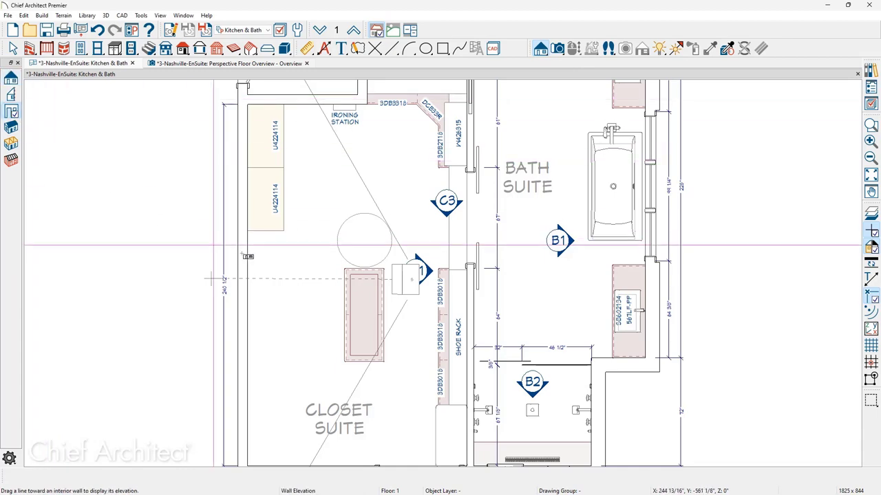
left_click_drag(295, 300, 163, 297)
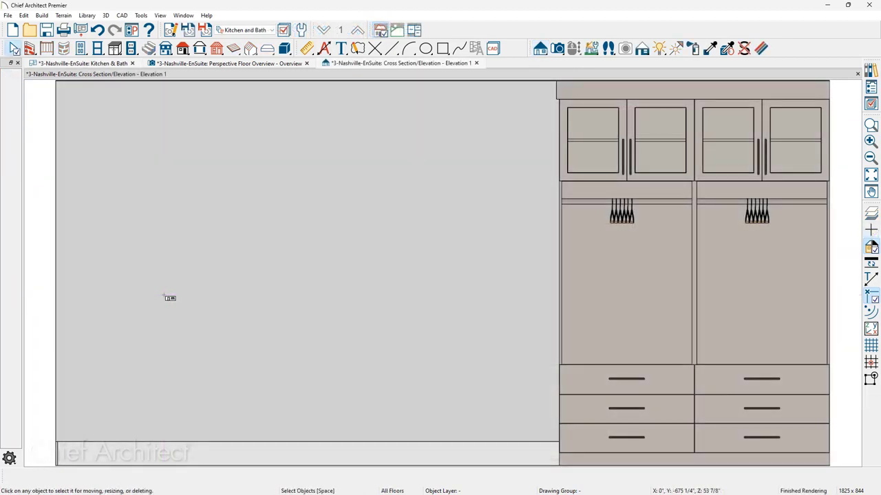
- Place a vertical partition on the empty wall area beside the cabinets
left_click(115, 51)
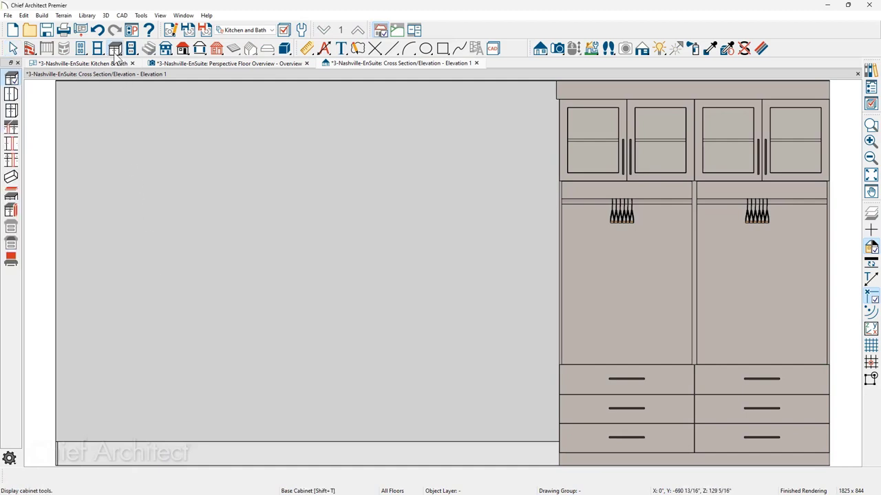
left_click(11, 210)
left_click(320, 319)
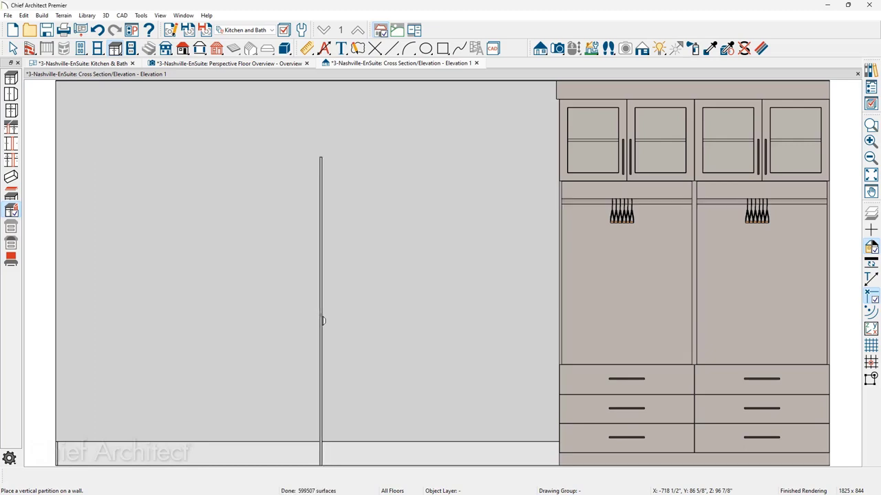
- Set the partition's height to 99" and its depth to 15", and accept the specification
double_click(320, 321)
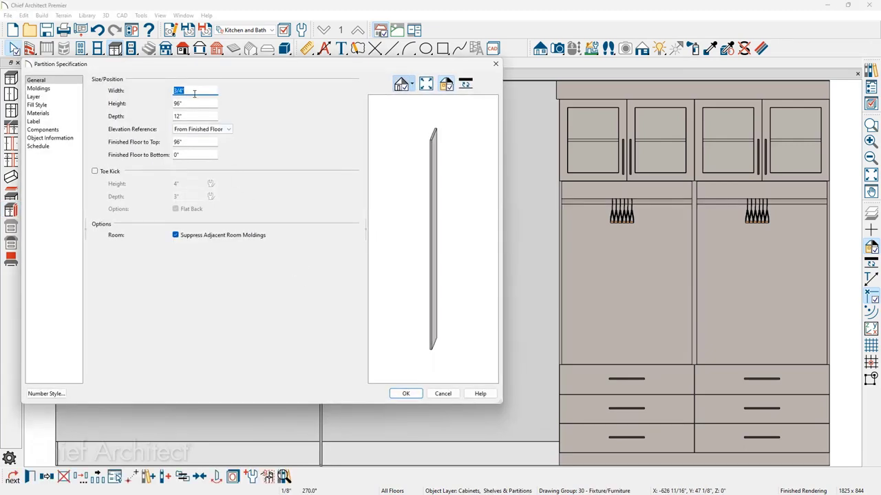
left_click_drag(189, 104, 174, 104)
type("99")
key("Tab")
type("1")
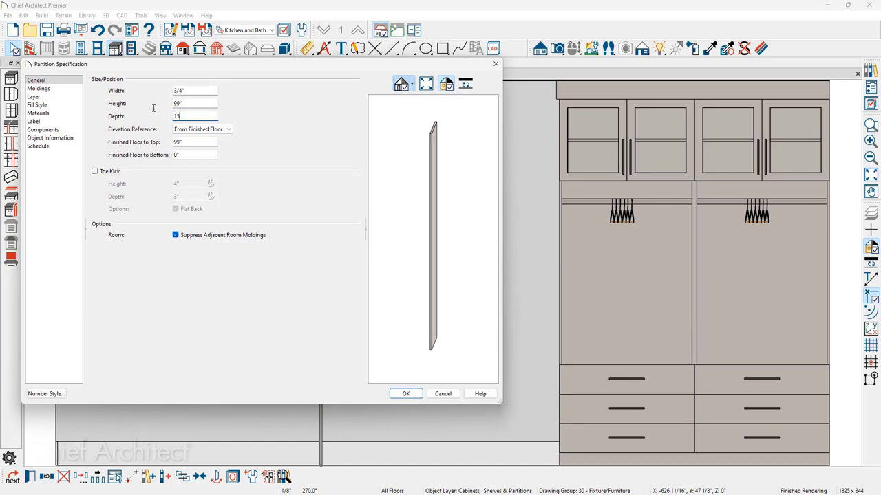
type("5")
key("Tab")
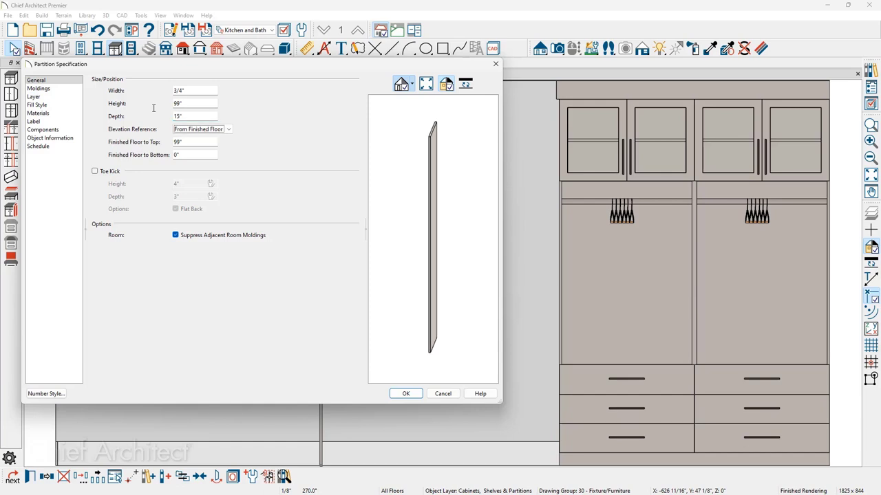
left_click(406, 394)
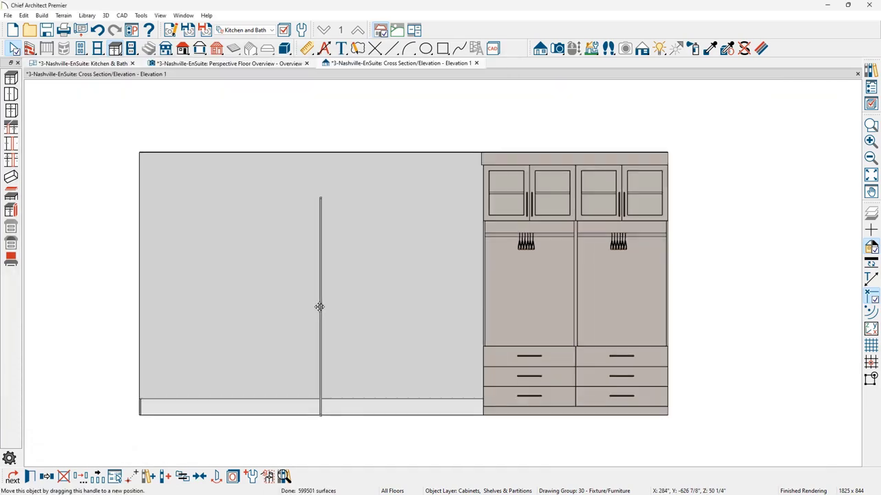
- Add automatic elevation dimensions and set the partition's distance from the adjacent cabinet to 35 3/4"
left_click(324, 48)
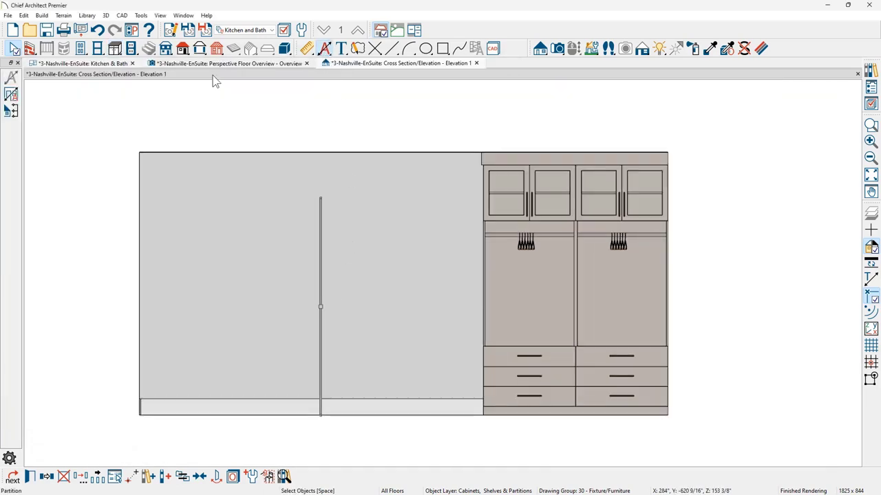
left_click(11, 95)
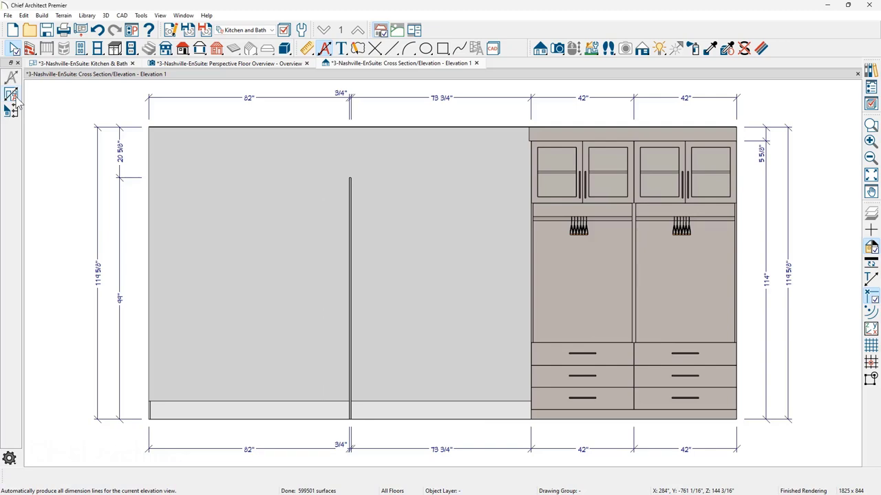
left_click(350, 314)
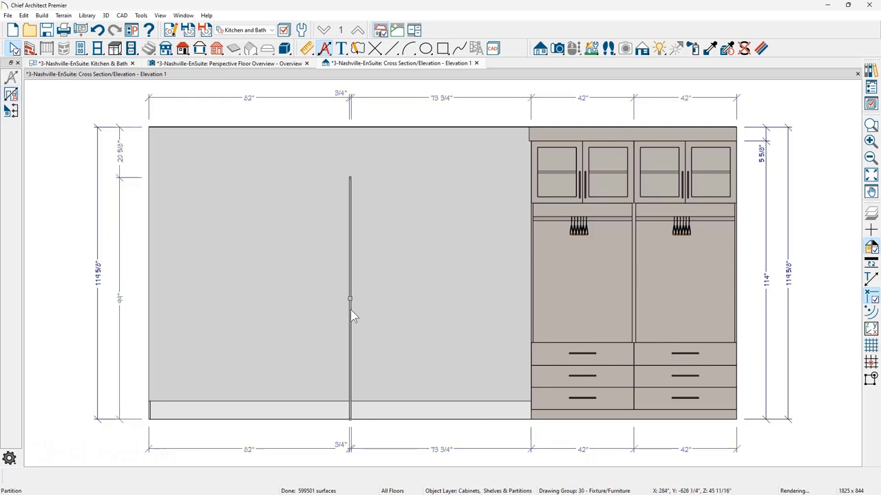
left_click(447, 456)
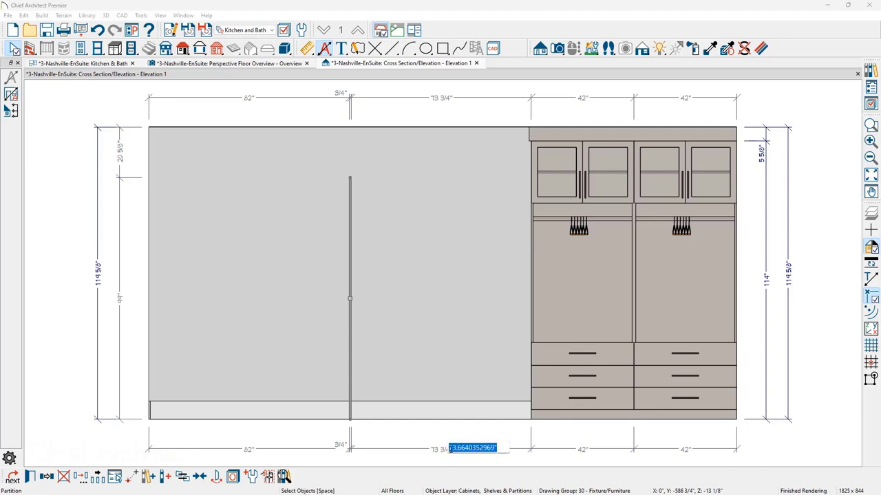
type("35 3/4")
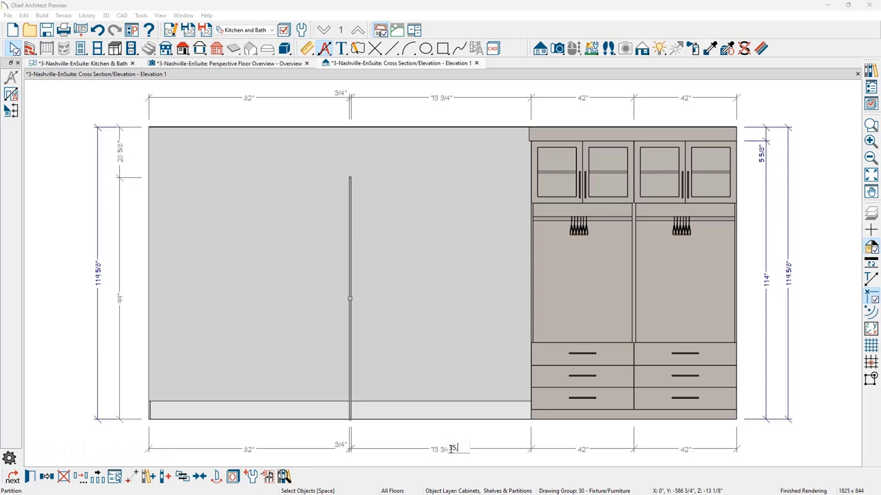
key("Return")
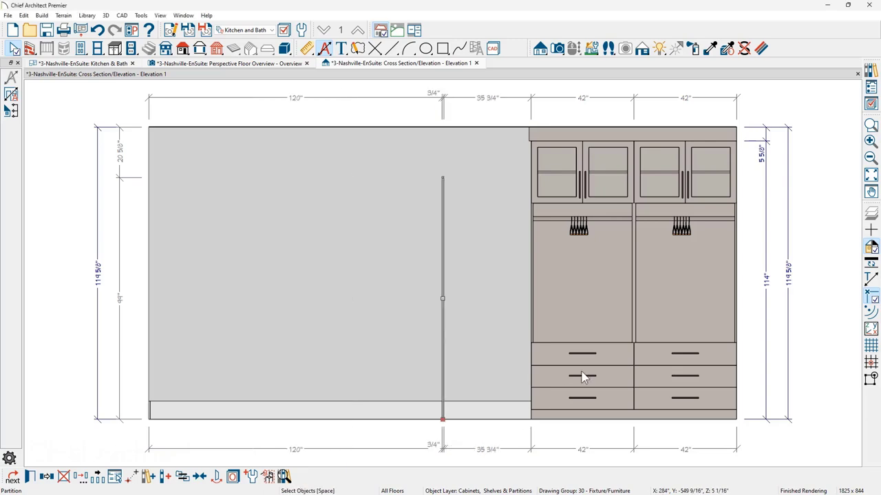
- Search the library for "closet shelf"
left_click(870, 70)
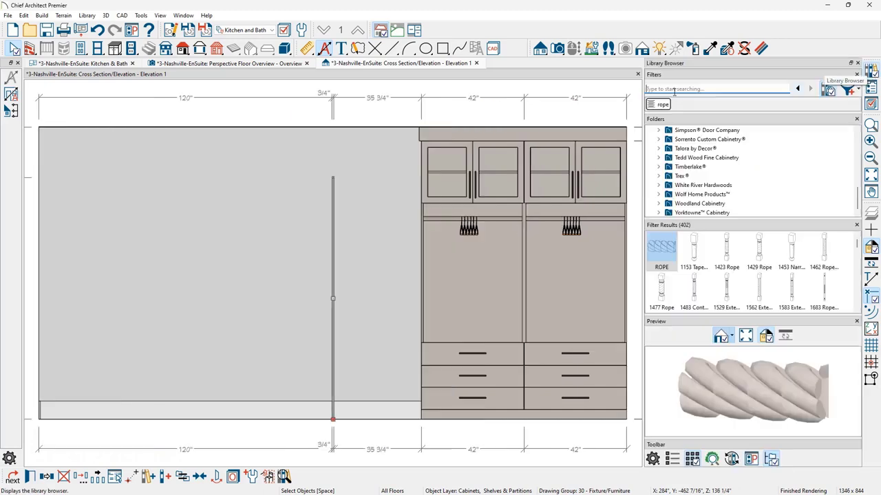
left_click(674, 90)
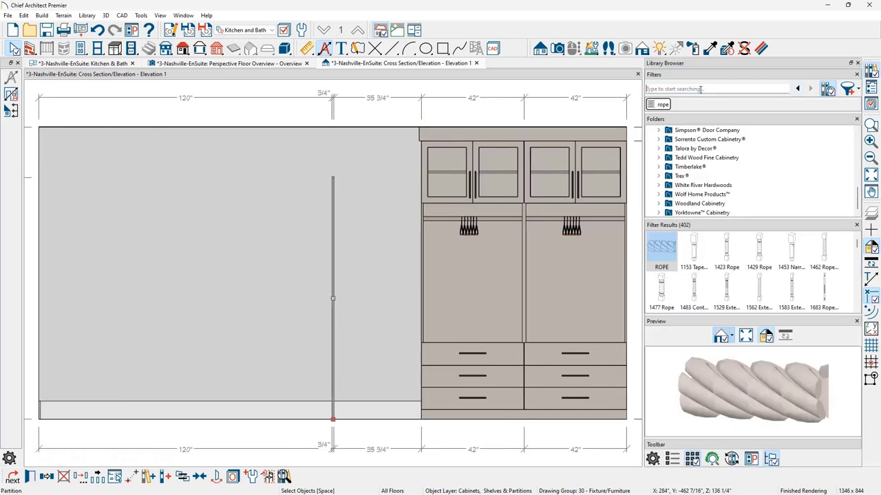
type("closet shelf")
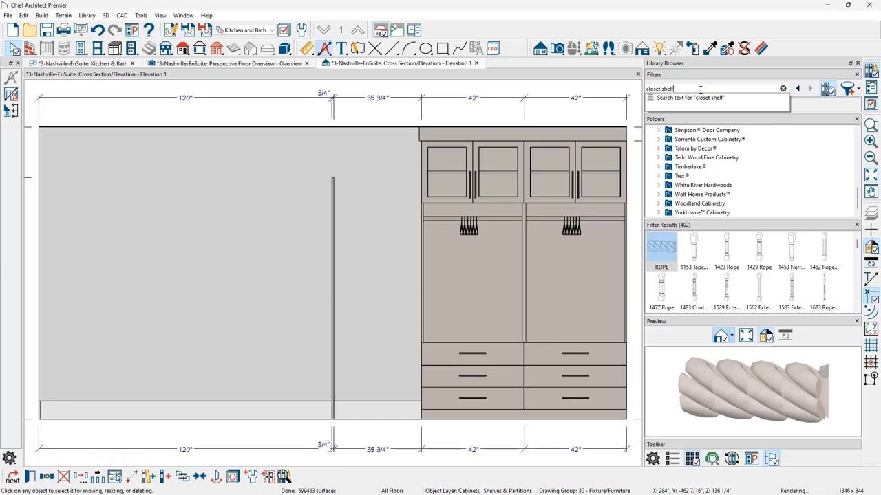
key("Return")
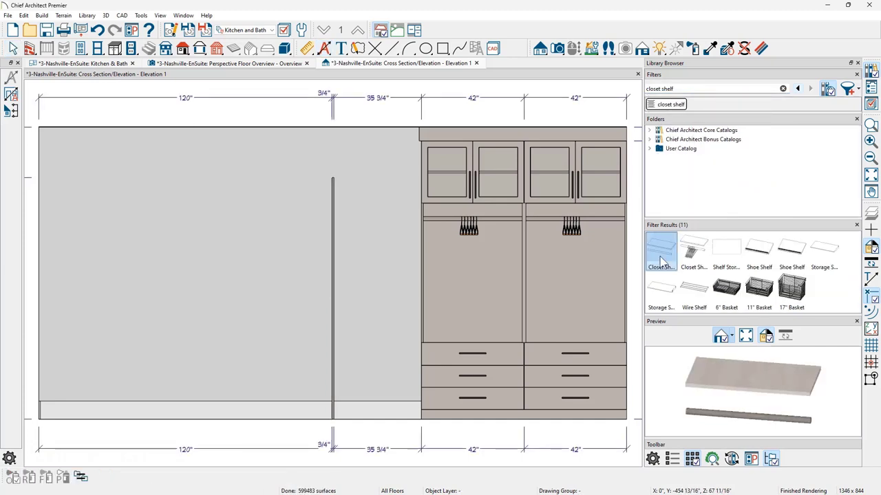
- Place a Closet Shelf w/ Rod against the cabinet side and stretch it across the gap to the partition
left_click(660, 260)
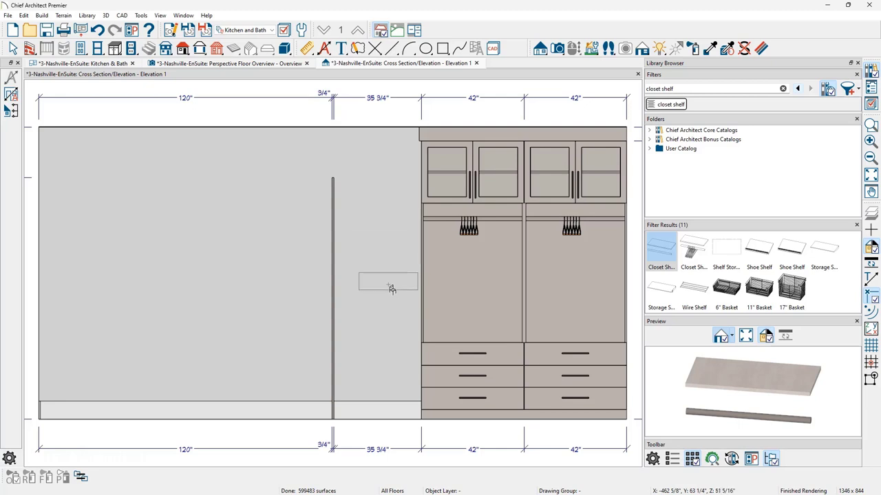
left_click(395, 315)
left_click(389, 313)
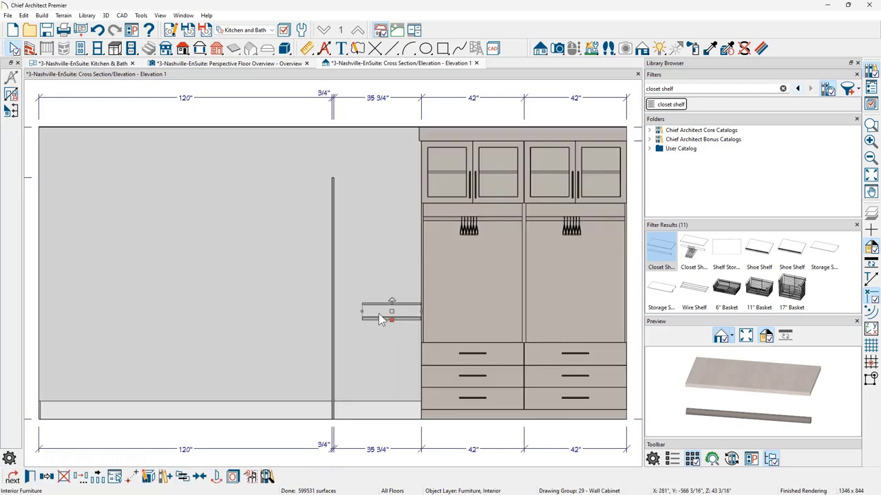
left_click_drag(345, 310, 335, 310)
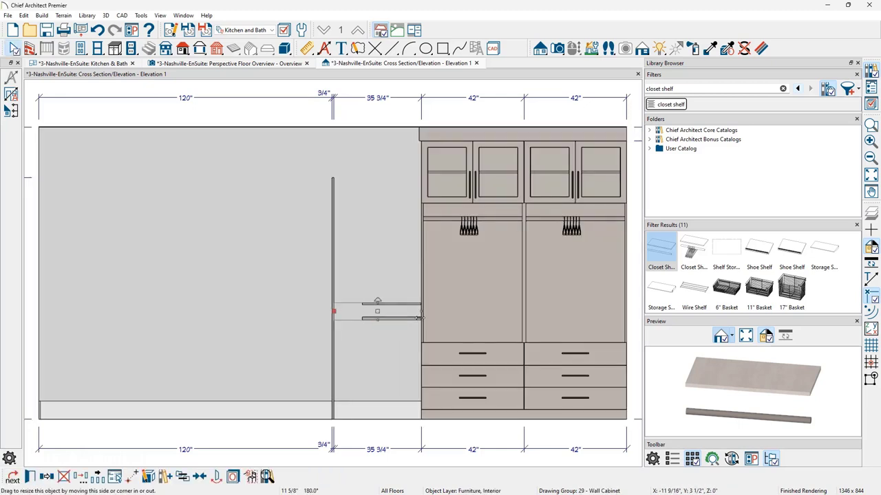
- Set the closet shelf's Finished Floor to Top to 46" and accept the specification
double_click(385, 314)
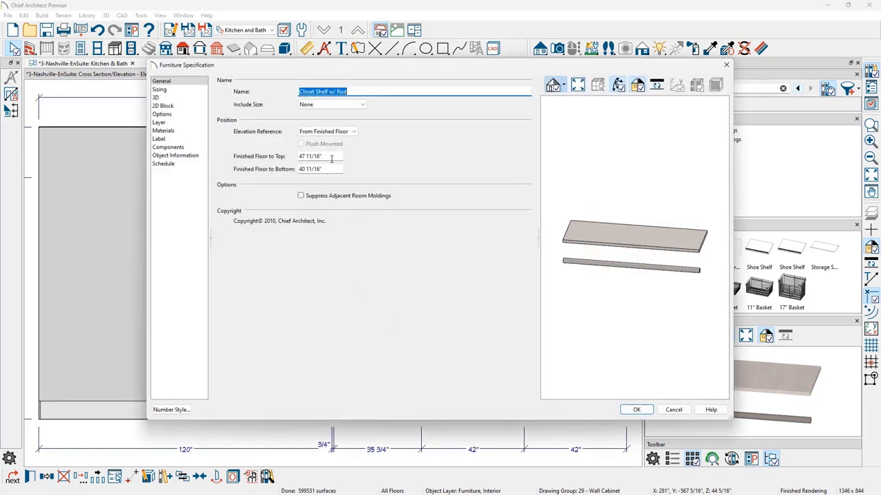
left_click_drag(331, 158, 294, 160)
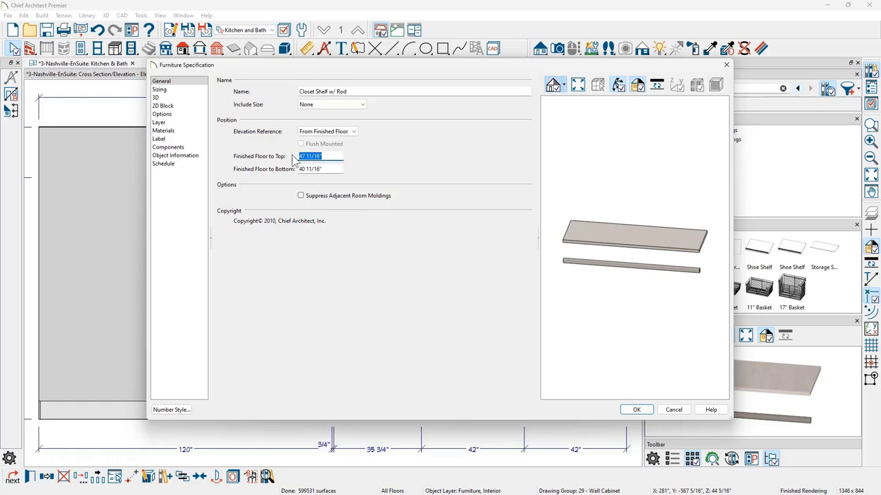
type("46")
key("Tab")
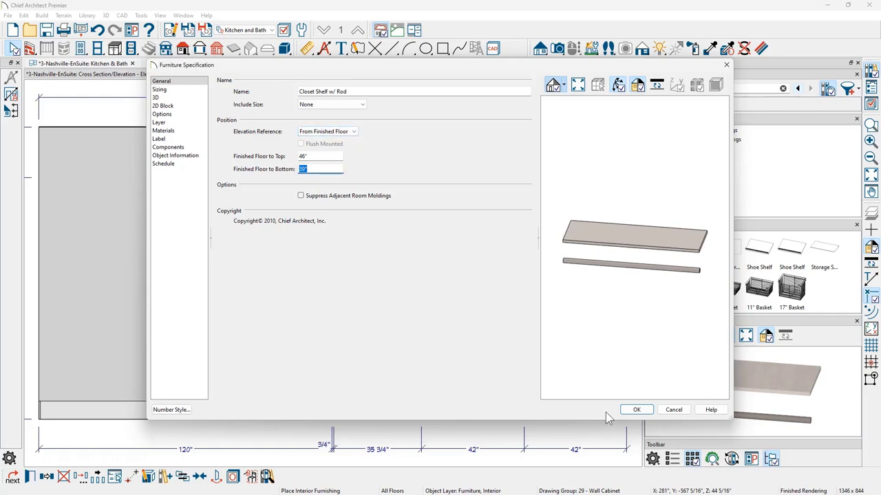
left_click(636, 409)
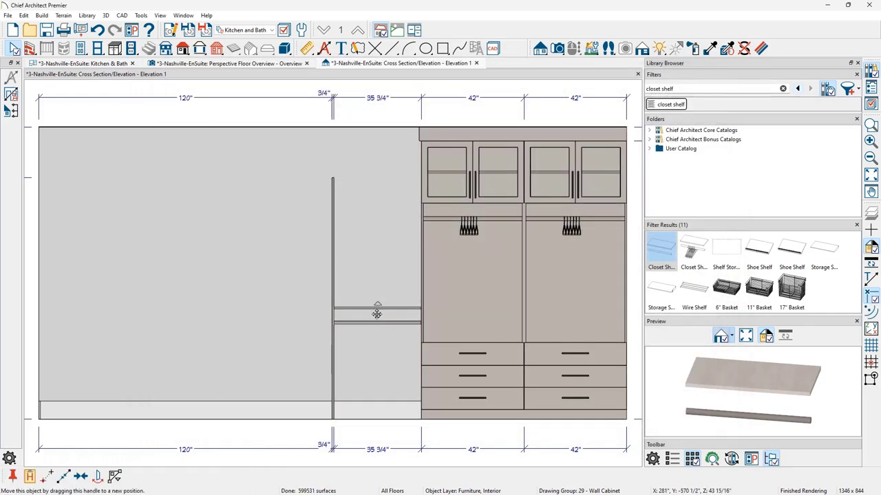
- Copy the closet shelf with rod up to the partition's top and set both shelves' depth to 15"
left_click_drag(376, 315, 380, 183)
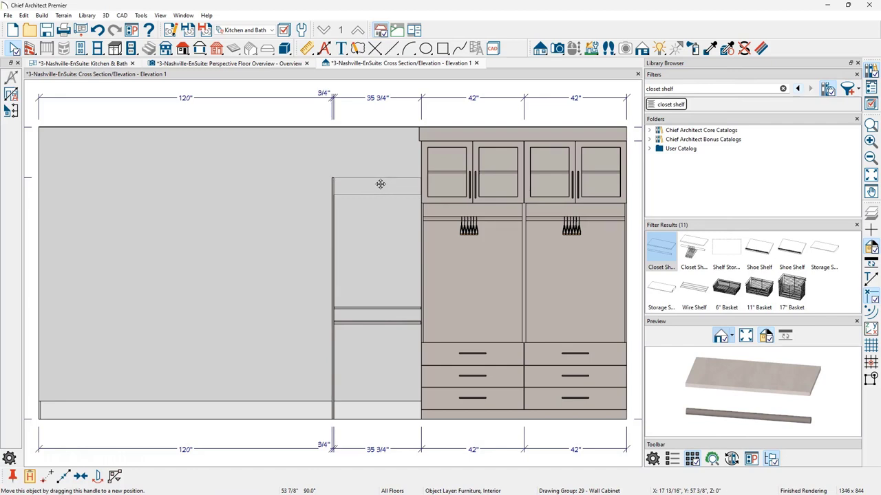
left_click(382, 322, "shift")
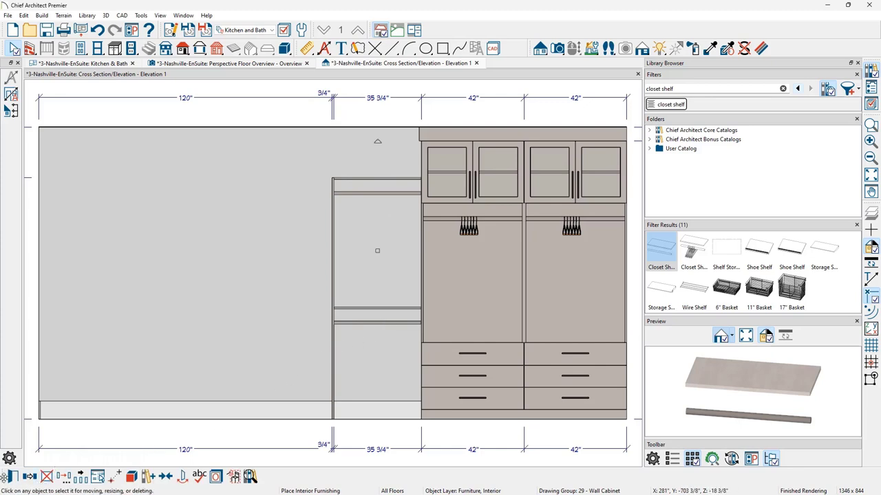
left_click(11, 477)
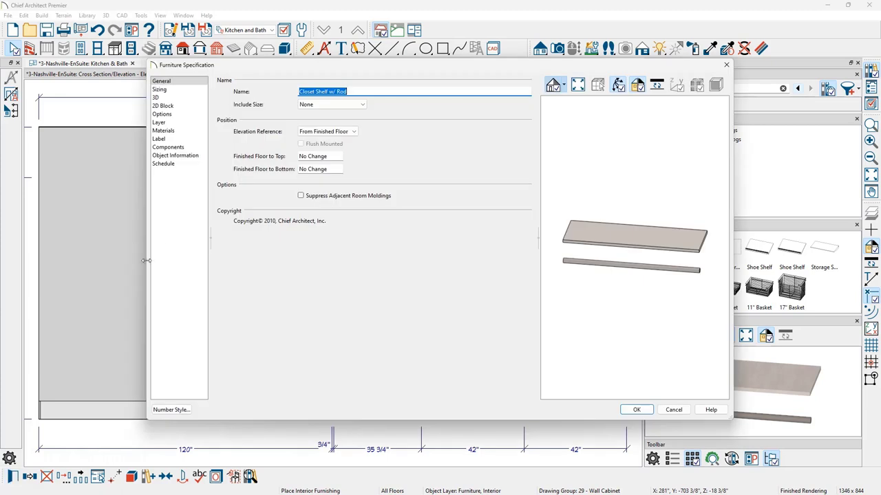
left_click(178, 91)
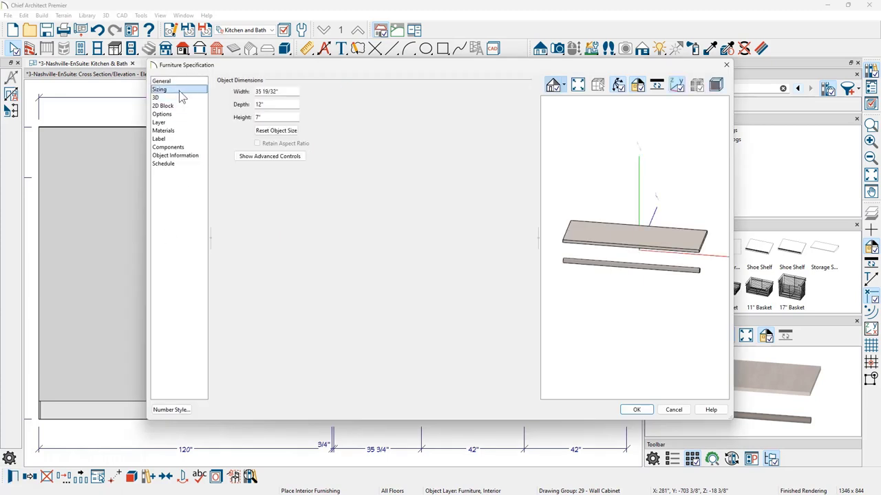
left_click(268, 104)
type("15")
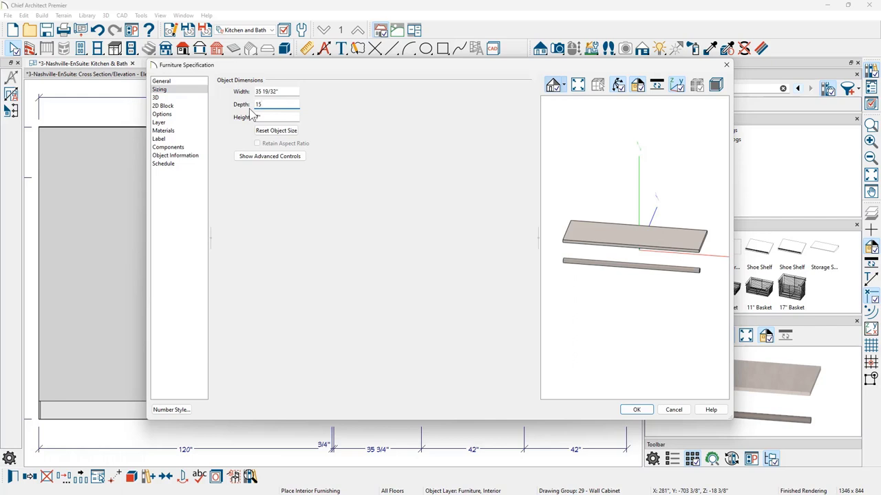
key("Return")
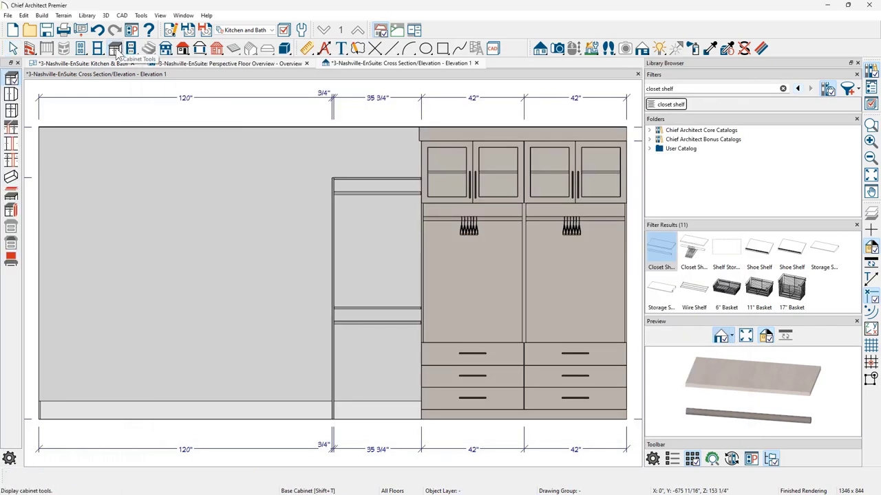
- Place a plain shelf on the empty wall beside the partition and make it 36" wide and 15" deep
left_click(11, 197)
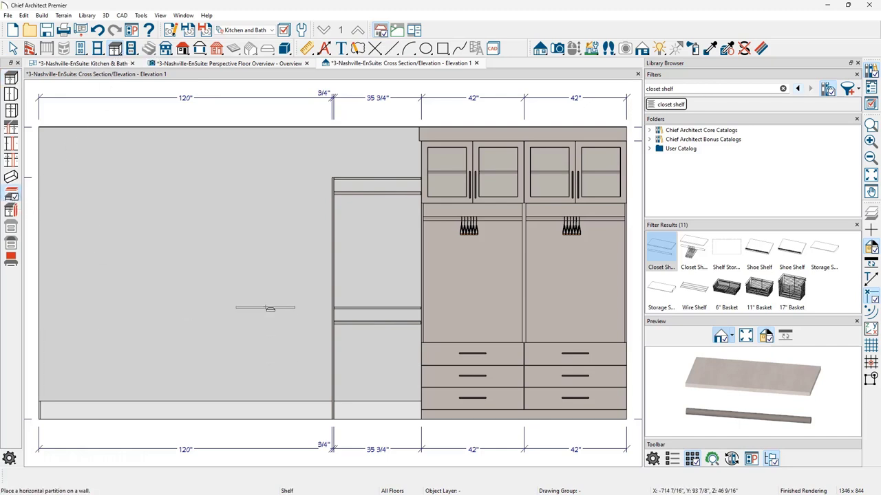
left_click(270, 309)
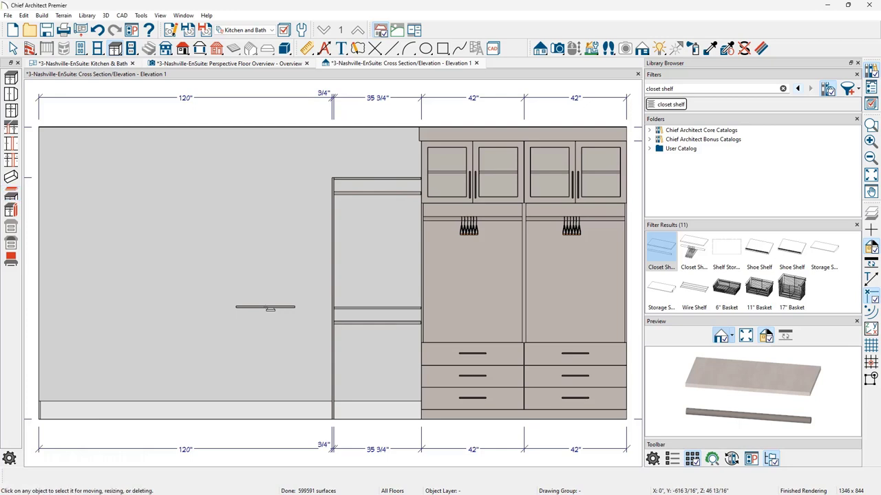
left_click(266, 308)
double_click(265, 307)
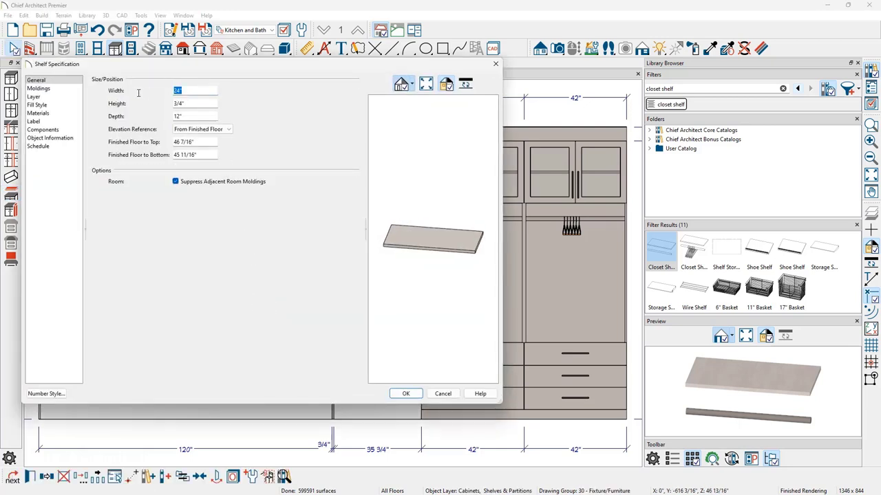
type("36")
double_click(187, 117)
type("1")
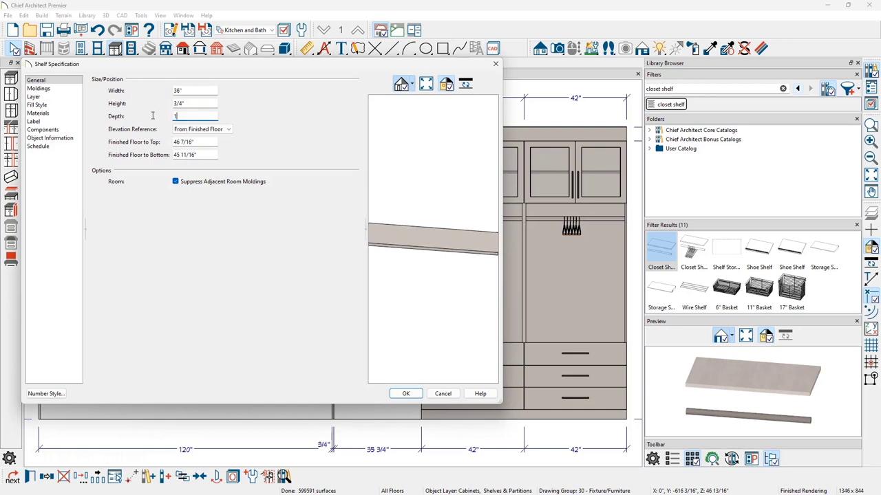
type("5")
key("Tab")
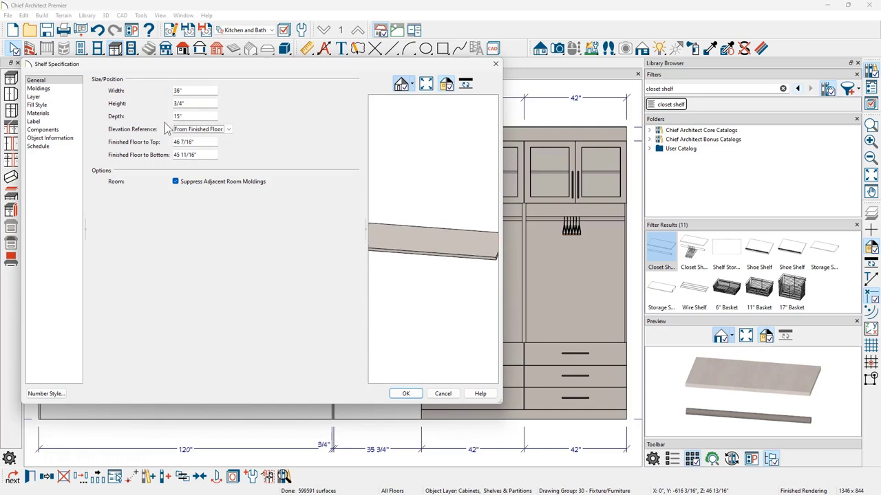
- Set the plain shelf's Finished Floor to Top to 48" and move the shelf sideways against the partition
left_click(206, 142)
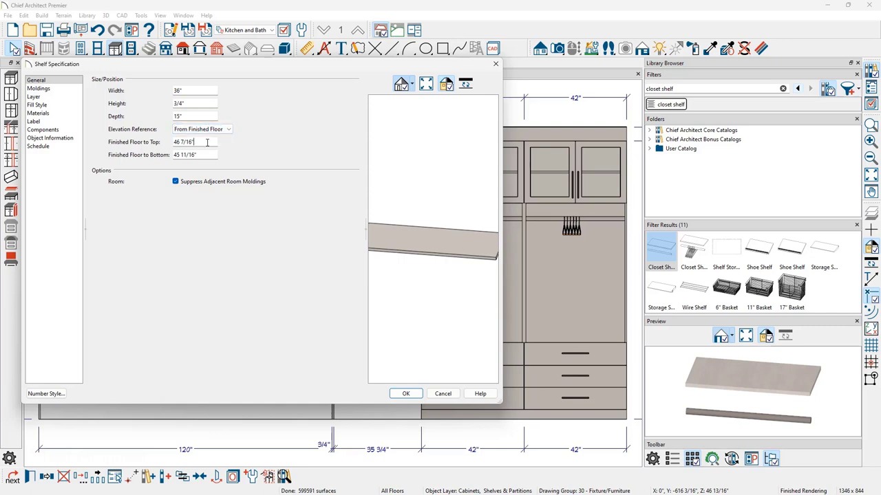
left_click_drag(206, 142, 158, 153)
type("48")
left_click(406, 394)
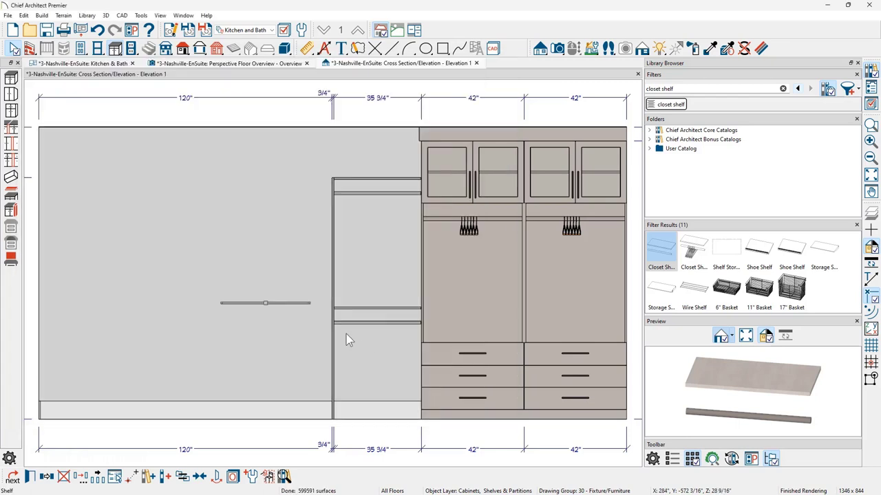
left_click(272, 303)
left_click_drag(272, 303, 295, 304)
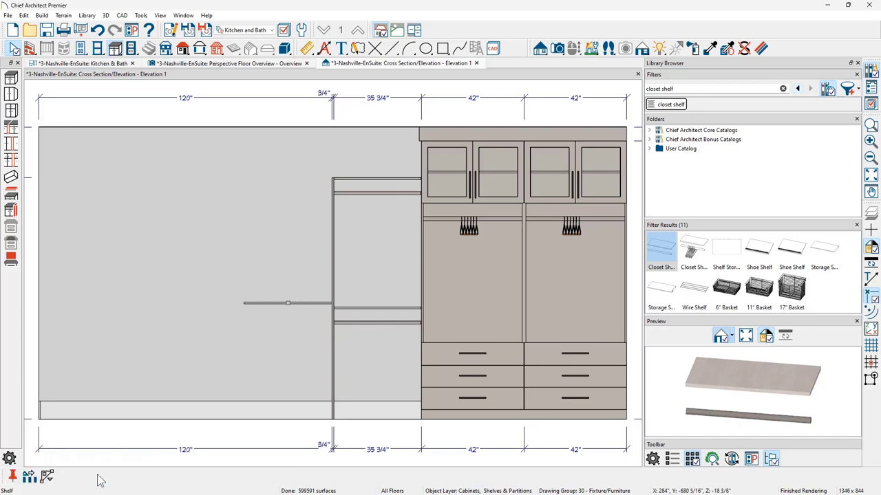
- Multiple-copy the plain shelf upward to the partition's top with a 12 3/4" primary offset, making four copies
left_click(98, 476)
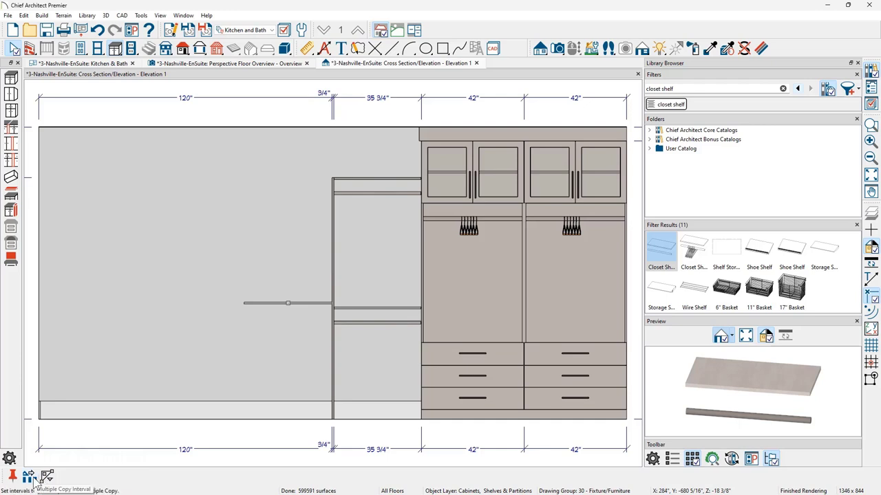
left_click(30, 477)
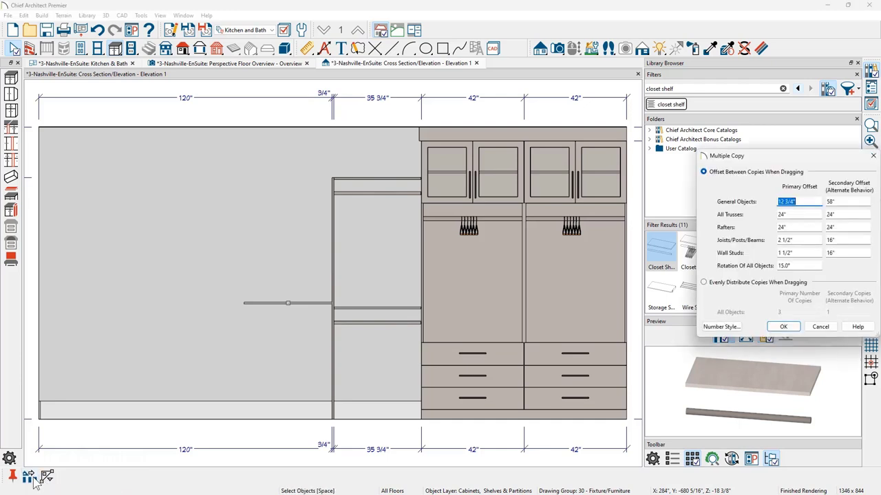
left_click(799, 202)
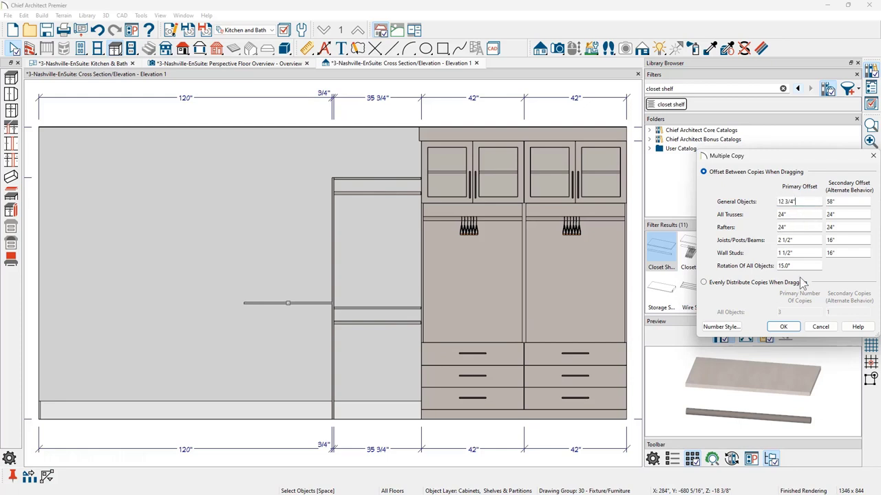
left_click(783, 327)
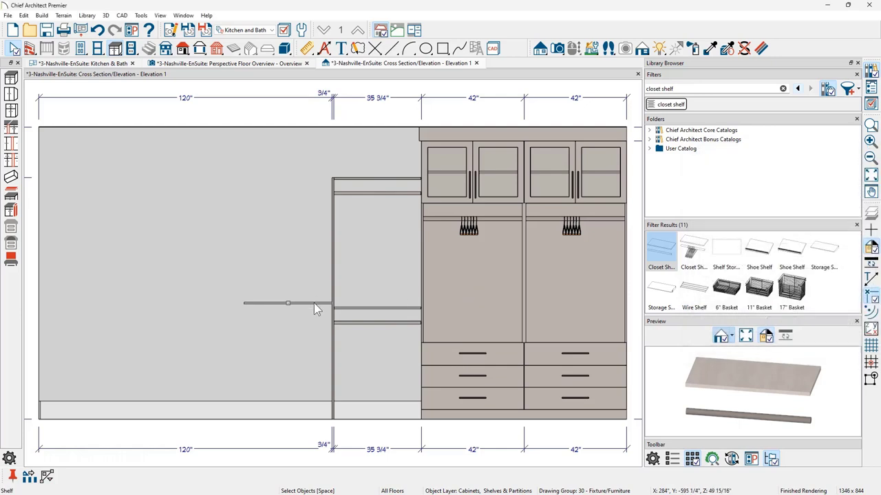
left_click_drag(292, 304, 281, 181)
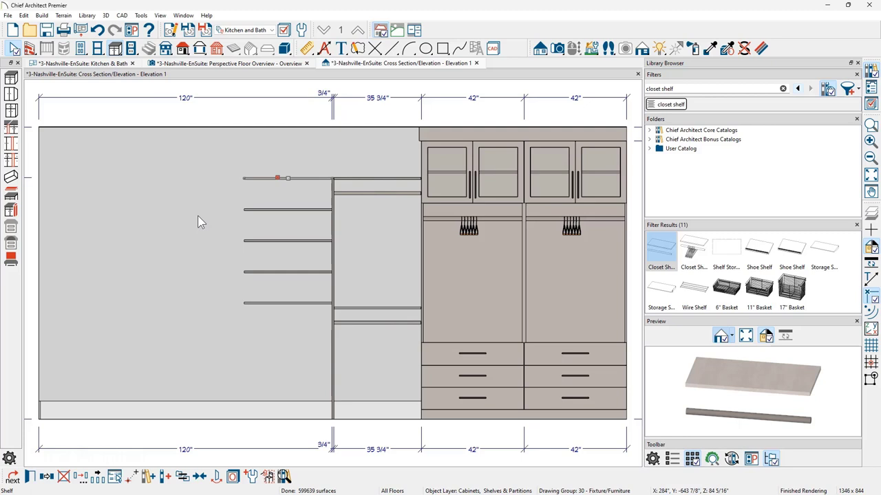
- Place a base cabinet on the empty wall near the shelves and size it 36" wide, 33" high and 21" deep
left_click(116, 50)
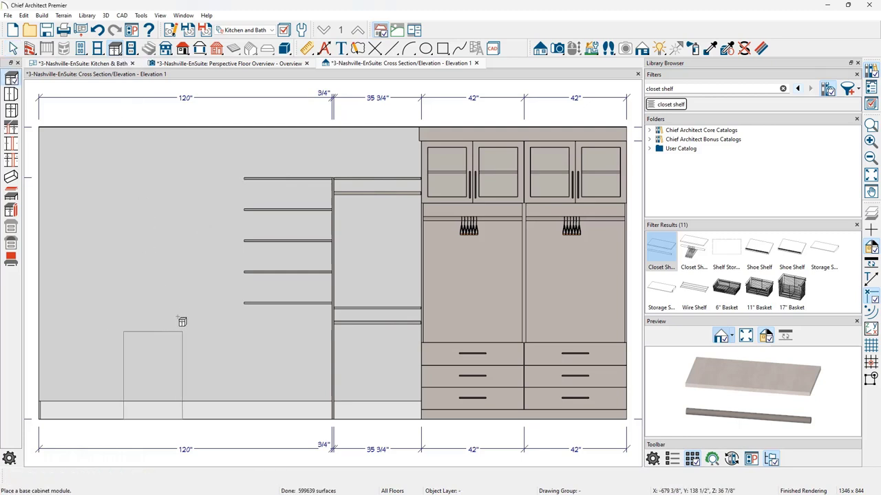
left_click(204, 349)
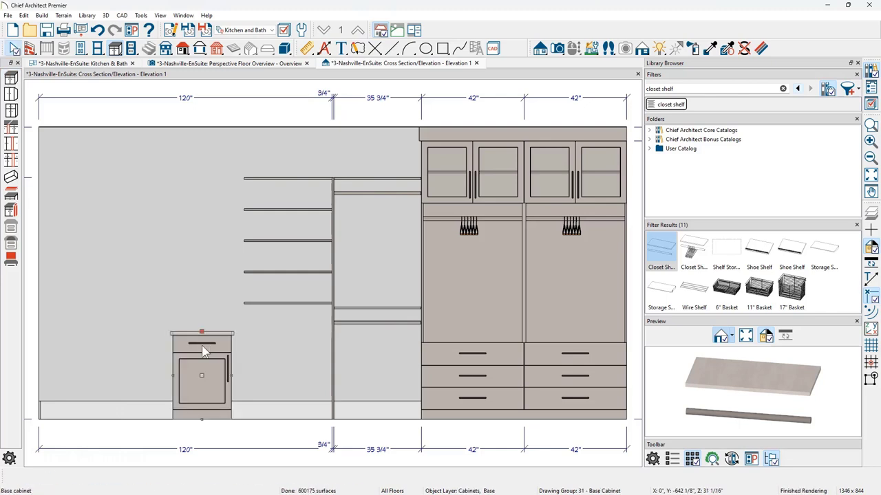
double_click(204, 350)
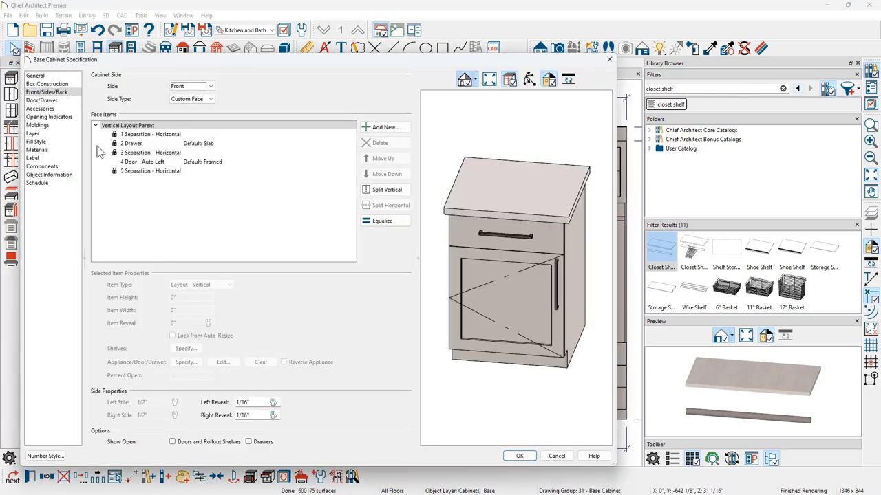
left_click(57, 76)
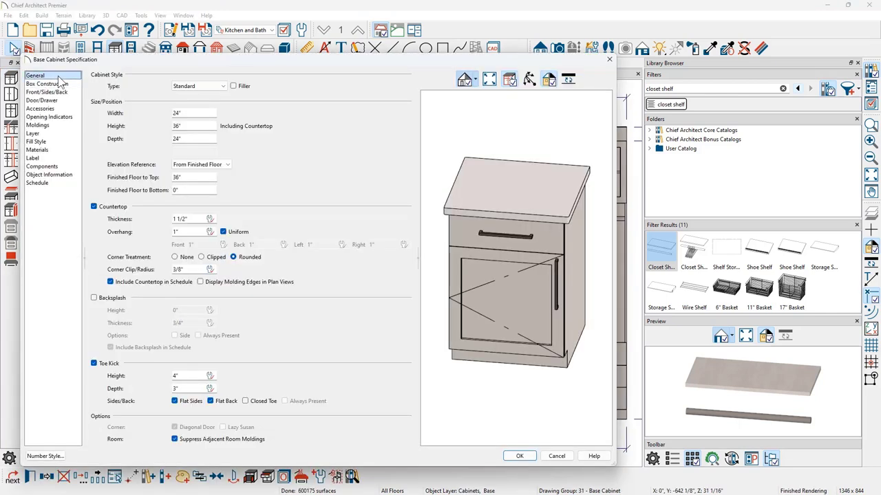
left_click(177, 113)
type("36")
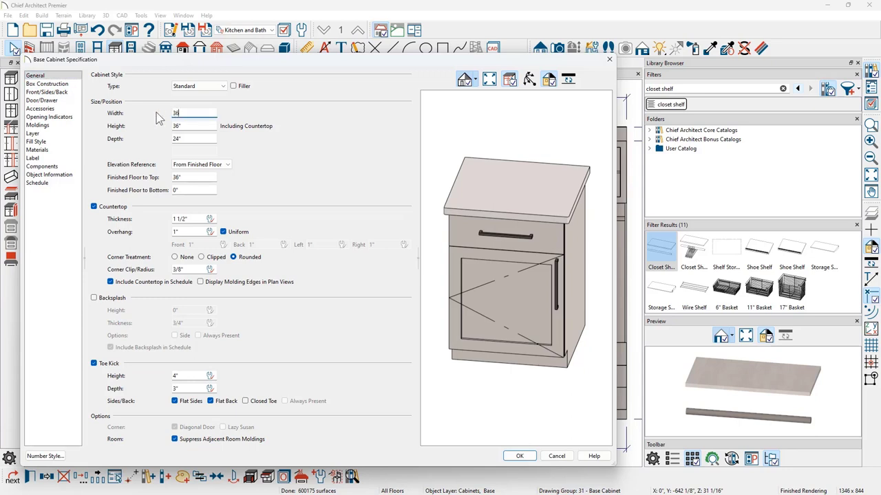
key("Tab")
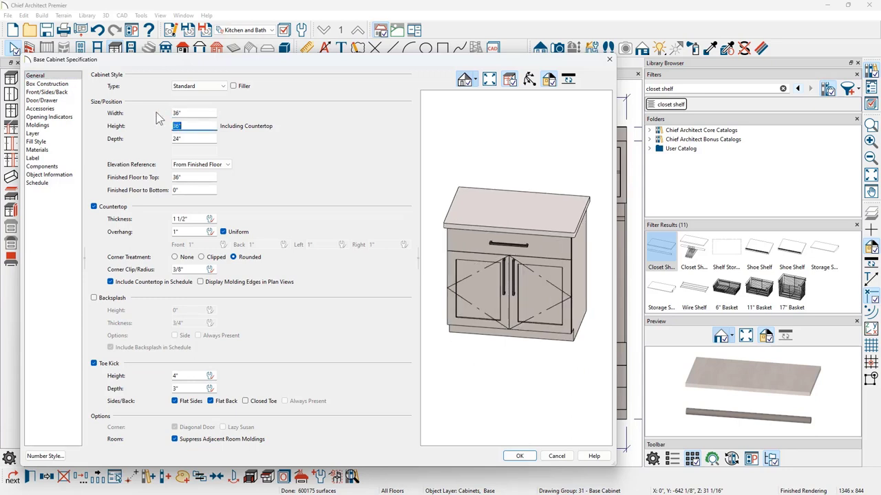
type("33")
key("Tab")
type("21")
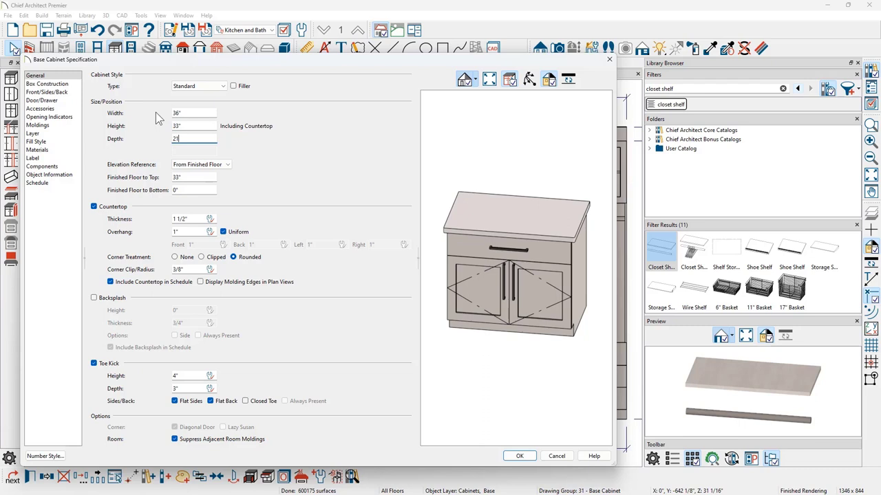
key("Tab")
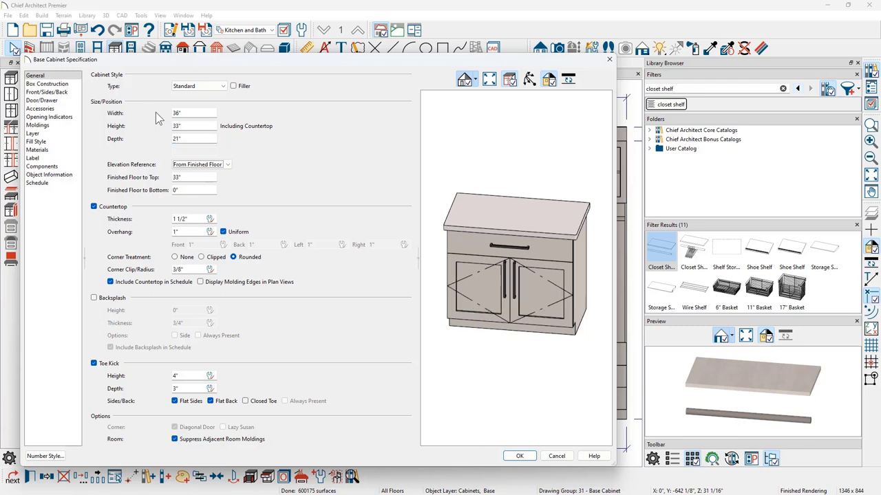
- Set the item height of the base cabinet's top drawer to 5 1/4"
left_click(490, 239)
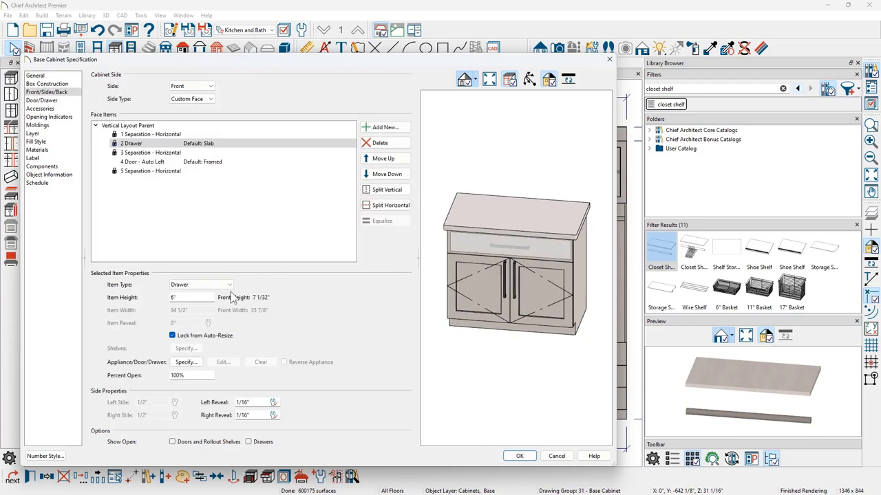
double_click(173, 297)
type("5")
type(" 1/4")
key("Tab")
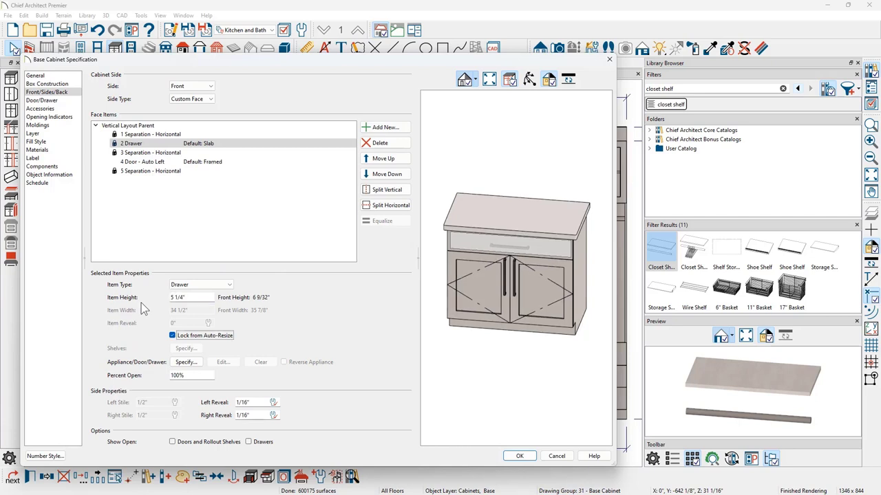
- Change the base cabinet's lower door face item to a Drawer
left_click(167, 163)
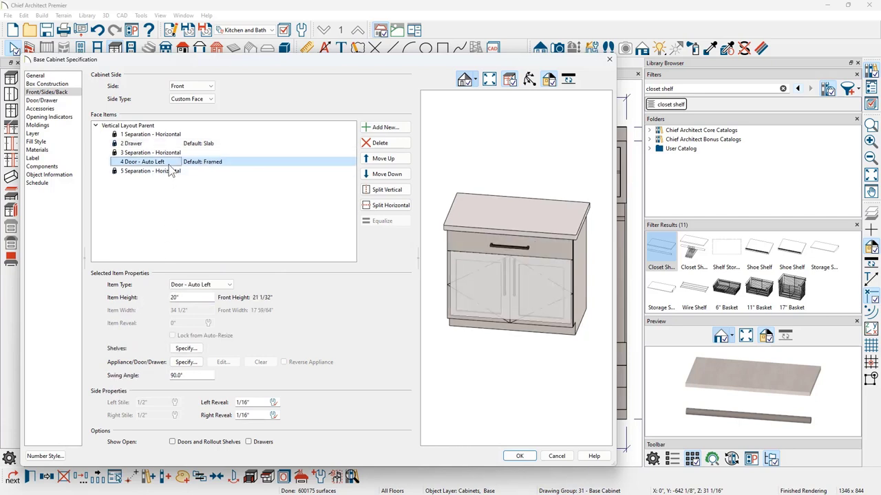
left_click(196, 285)
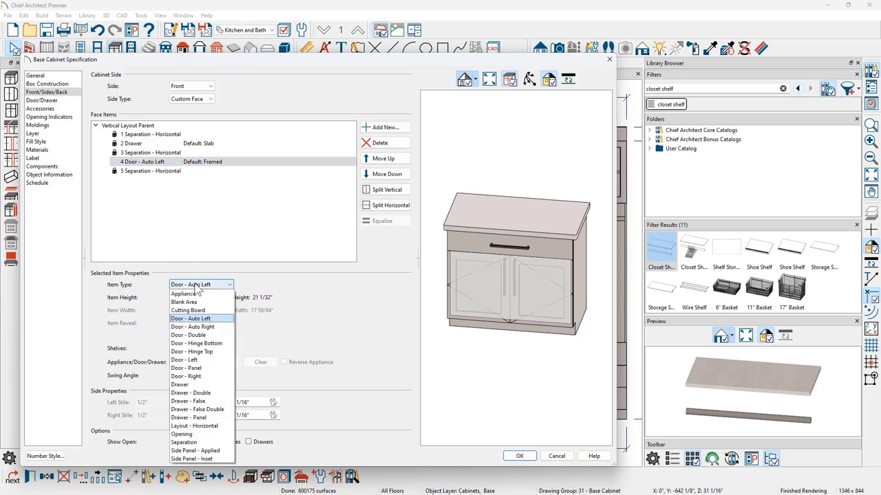
left_click(184, 385)
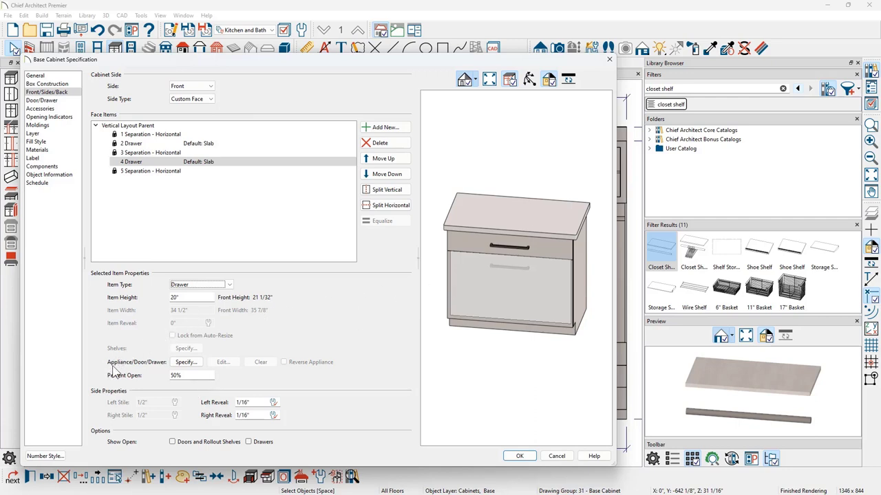
- Open the library selection for the lower drawer's box/pullout style and browse to the Rev-A-Shelf Closet catalog
left_click(185, 365)
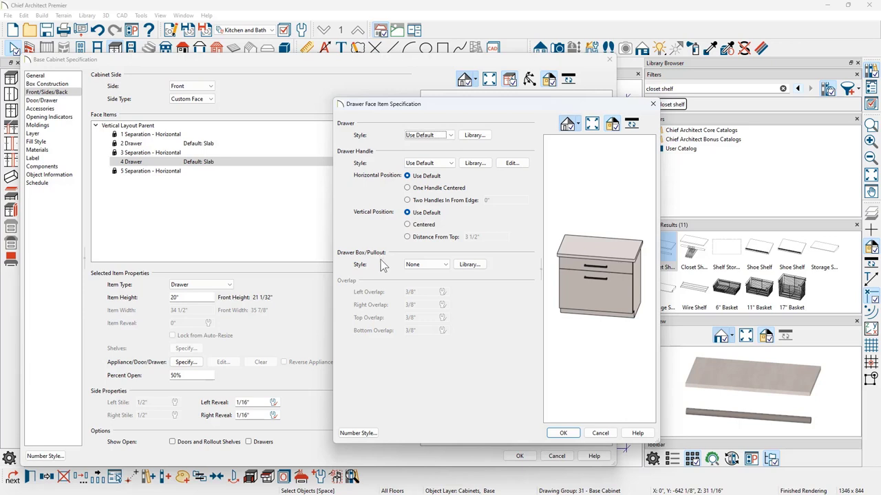
left_click(471, 265)
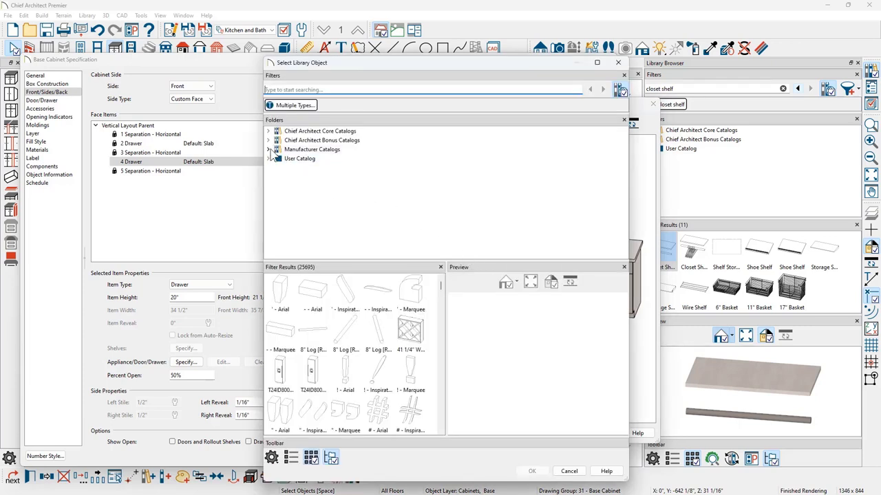
double_click(312, 149)
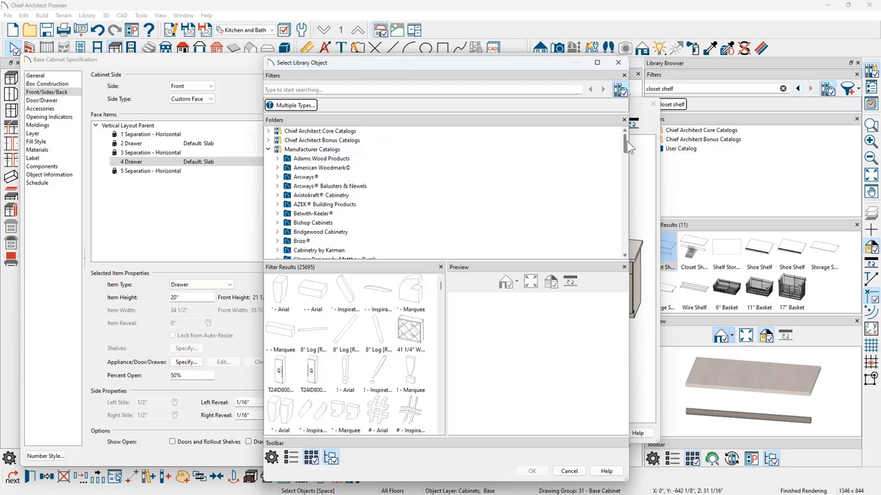
left_click_drag(626, 142, 628, 213)
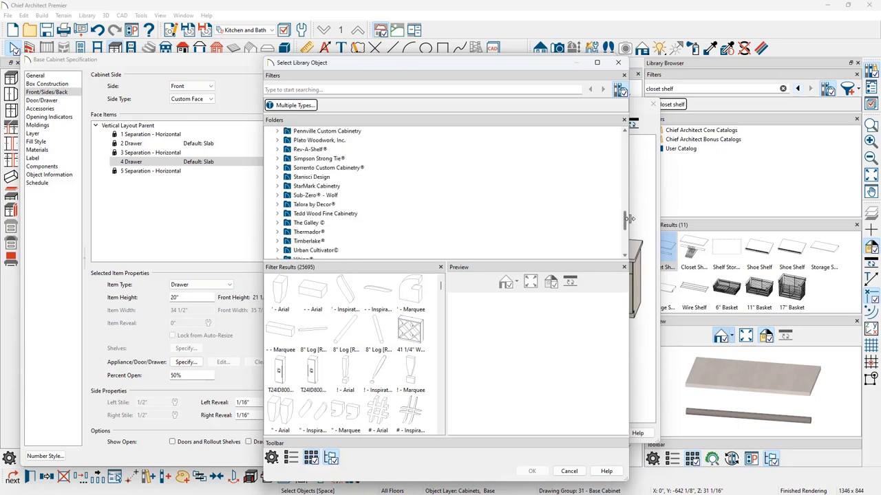
left_click(278, 150)
left_click(287, 168)
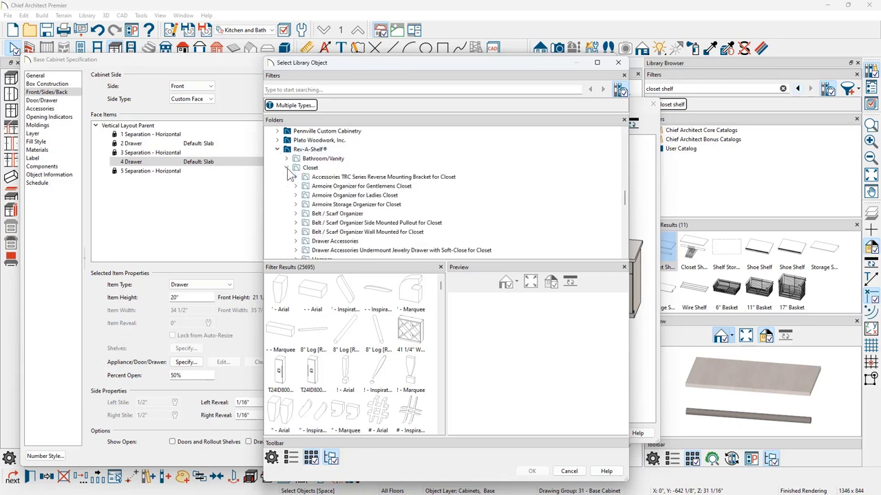
- Search for 5190-15RM-117 and assign that Rev-A-Shelf hamper as the lower drawer's box/pullout style
left_click(313, 90)
type("5190-15RM-117")
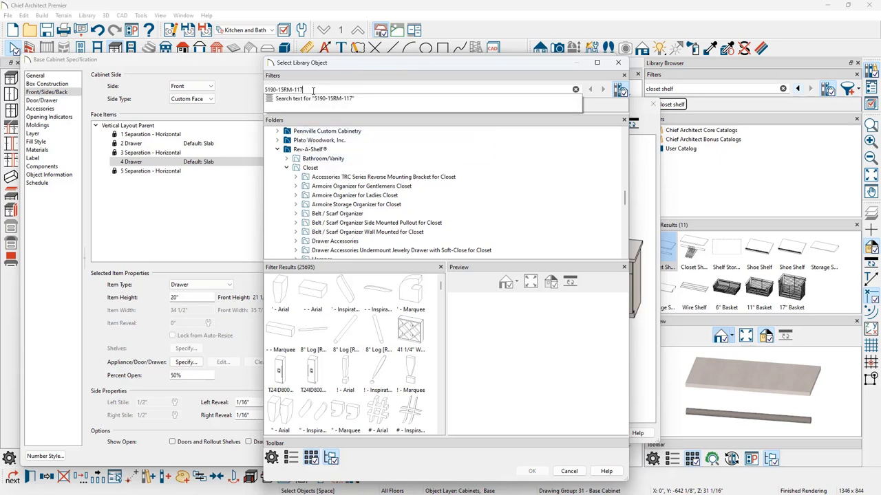
key("Return")
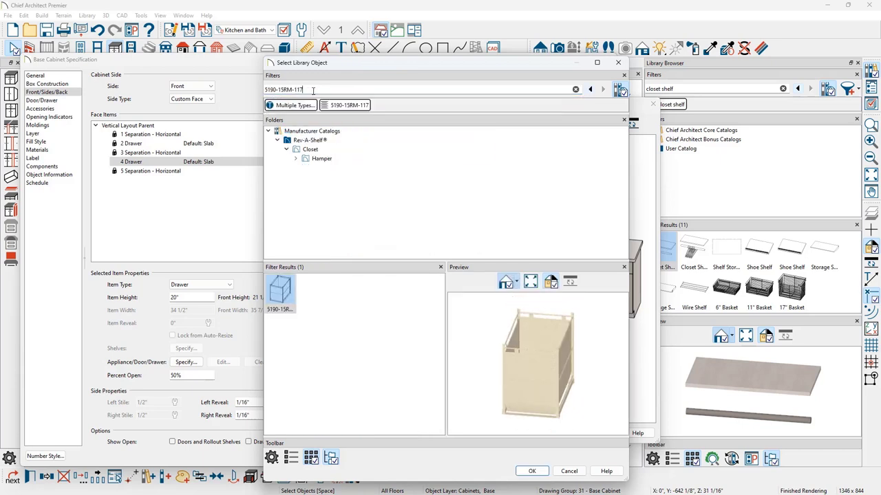
left_click(297, 159)
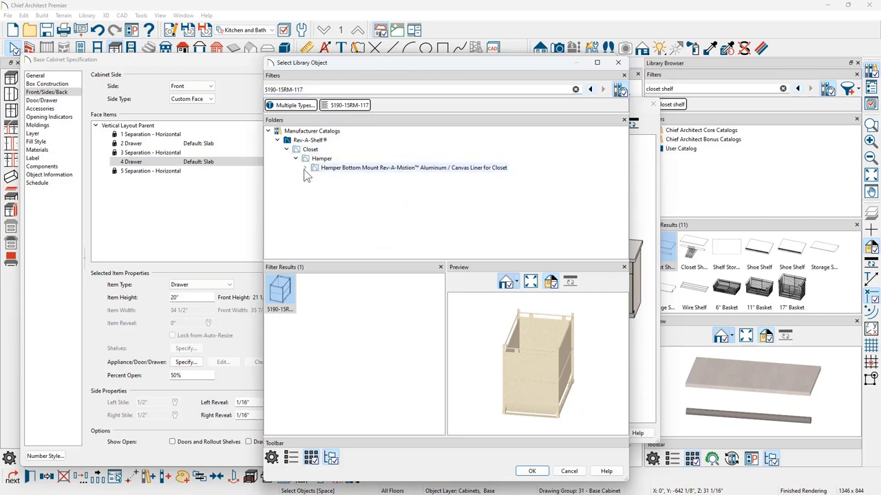
left_click(305, 168)
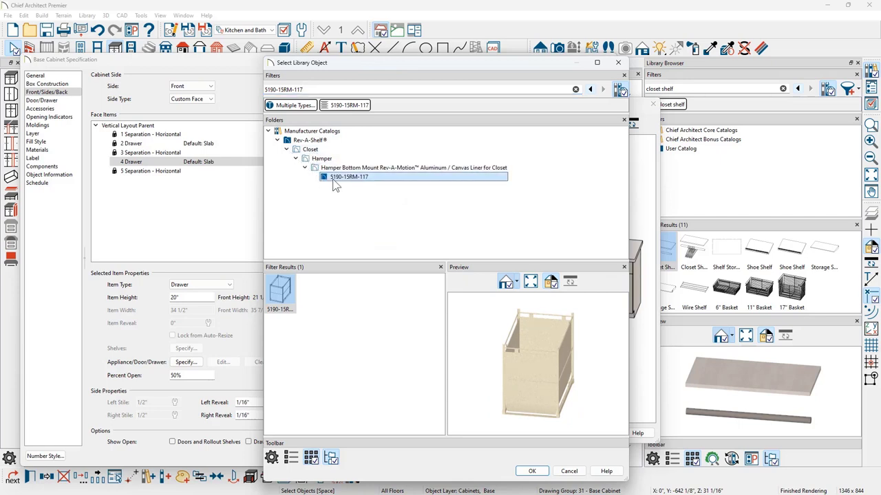
left_click(533, 471)
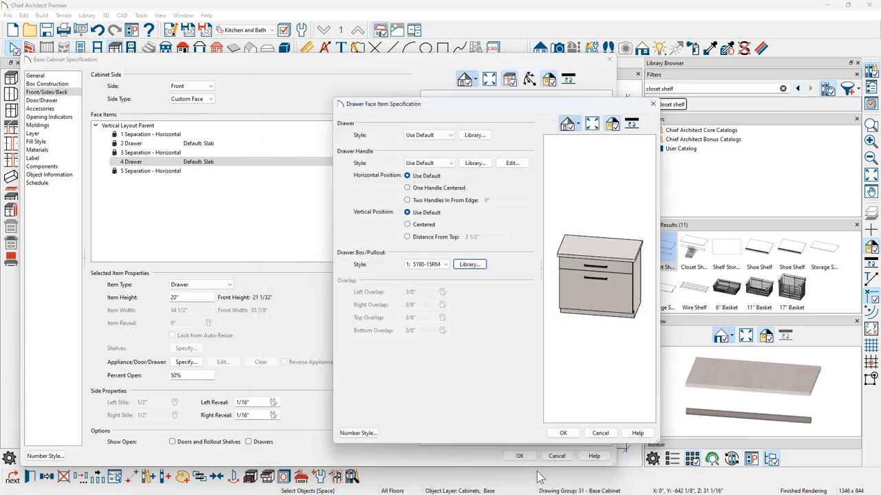
left_click(568, 433)
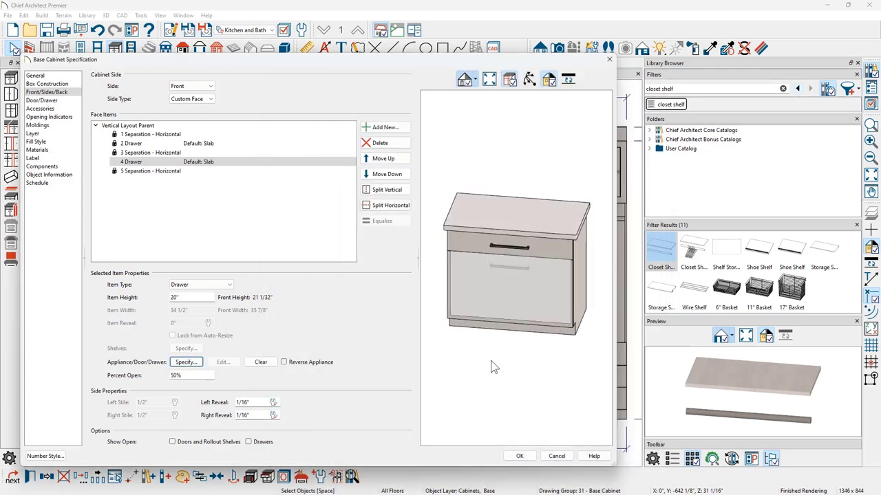
- Show the base cabinet's drawers open and set the top drawer's Percent Open to 0%
left_click(248, 442)
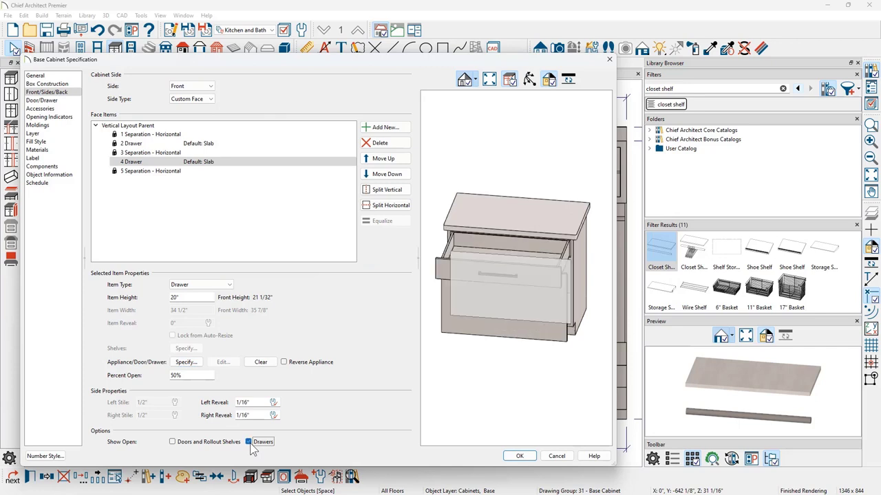
left_click(152, 144)
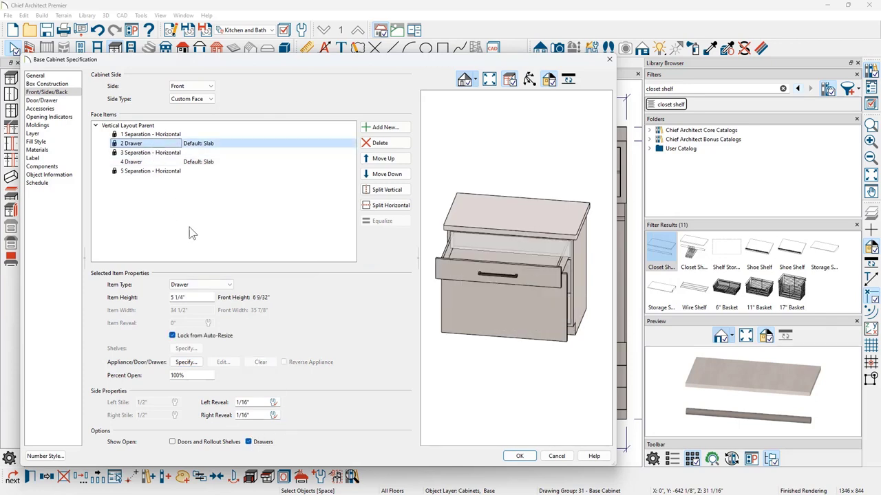
left_click(172, 376)
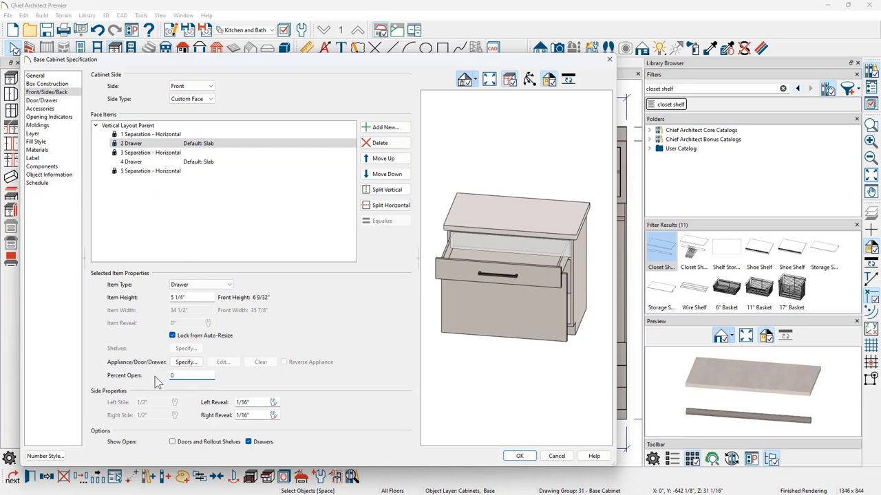
type("0")
key("Tab")
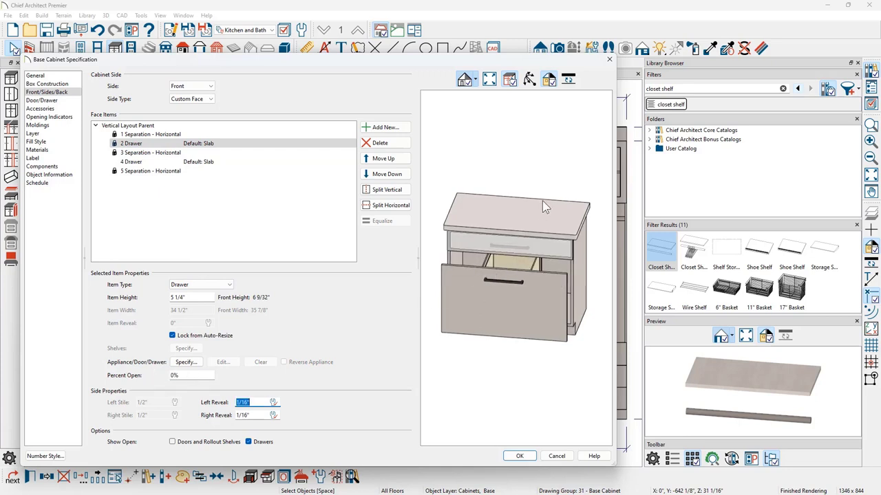
- Split the lower drawer face item vertically into two side-by-side drawers and accept the base cabinet specification
left_click(529, 79)
left_click_drag(520, 265, 520, 245)
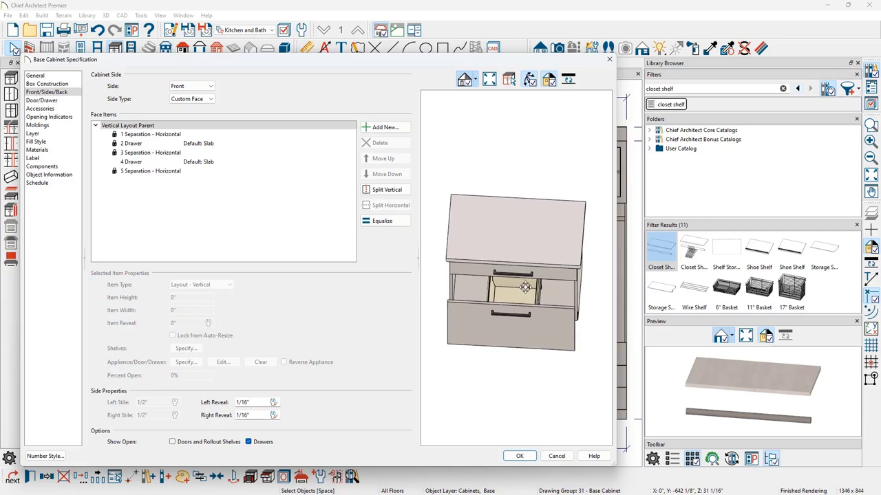
left_click(192, 163)
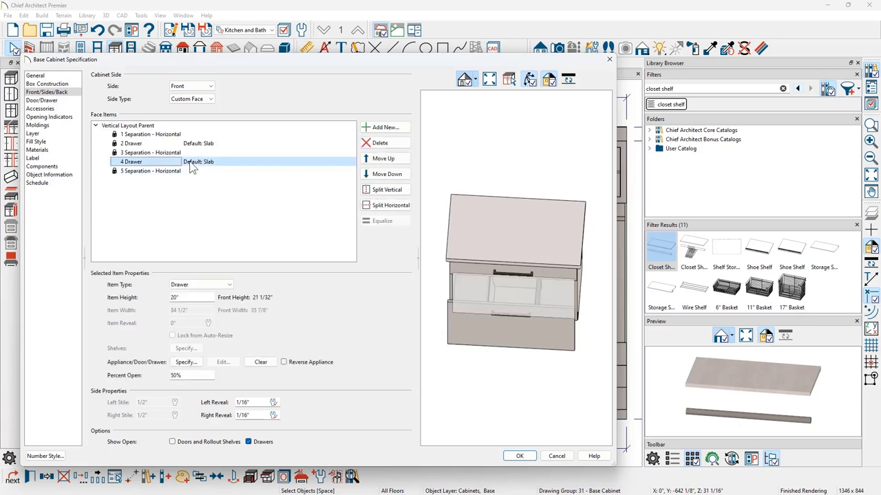
left_click(386, 190)
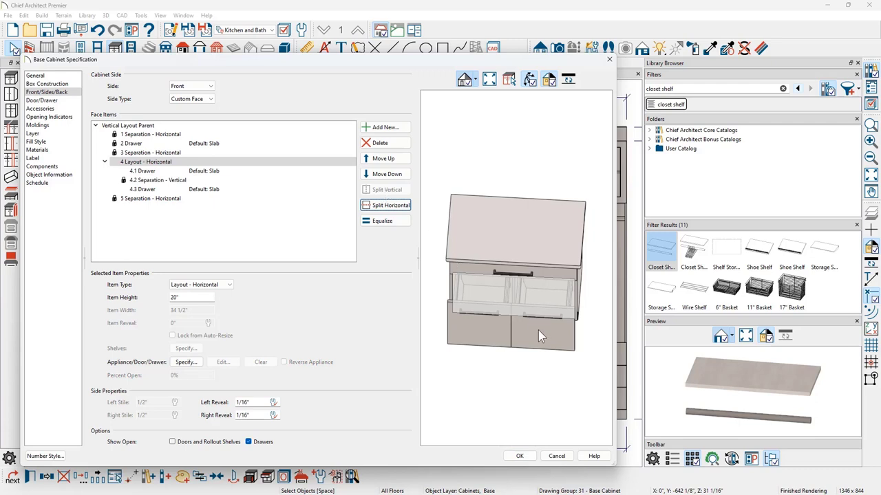
left_click_drag(539, 342, 542, 285)
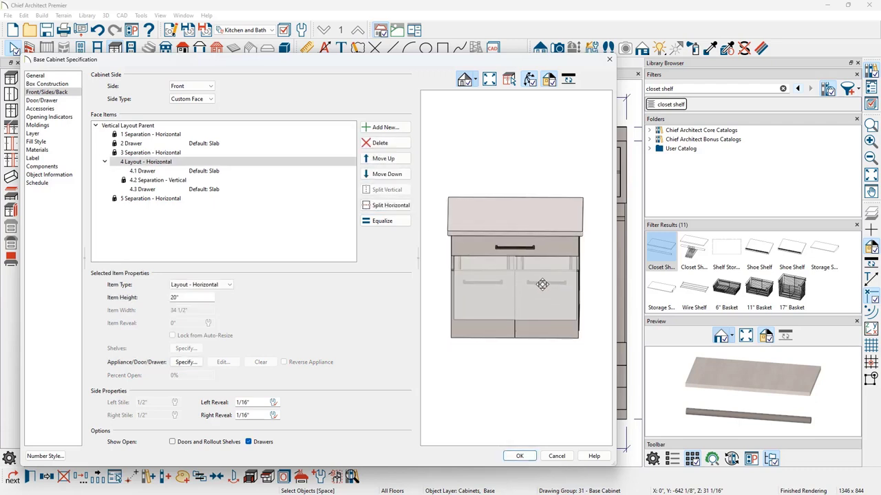
left_click(522, 456)
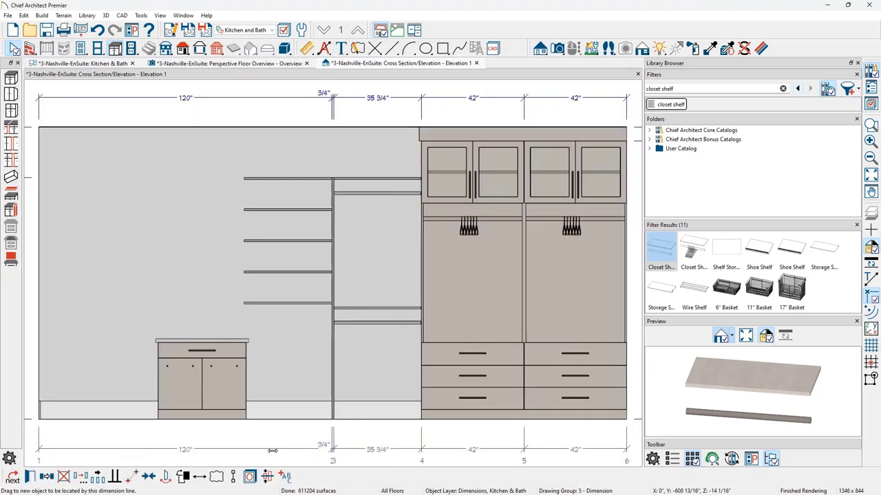
- Position the base cabinet 36" from the partition using the lower dimension line
left_click(282, 451)
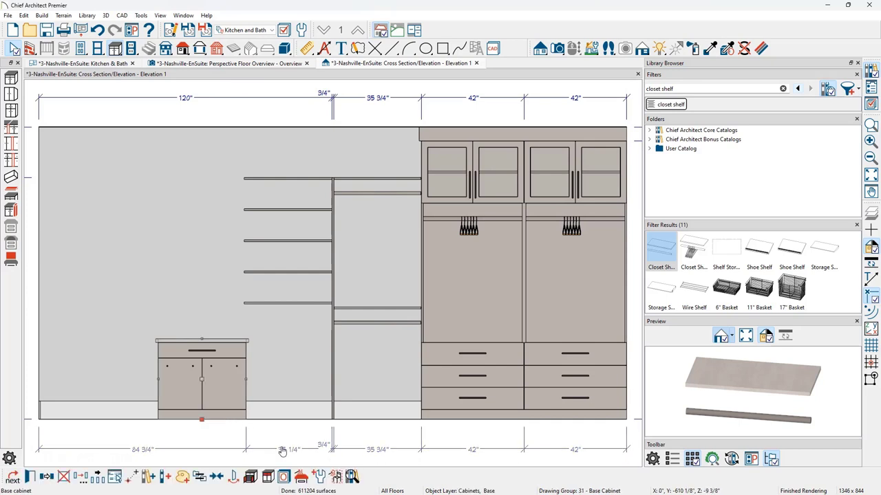
left_click(294, 452)
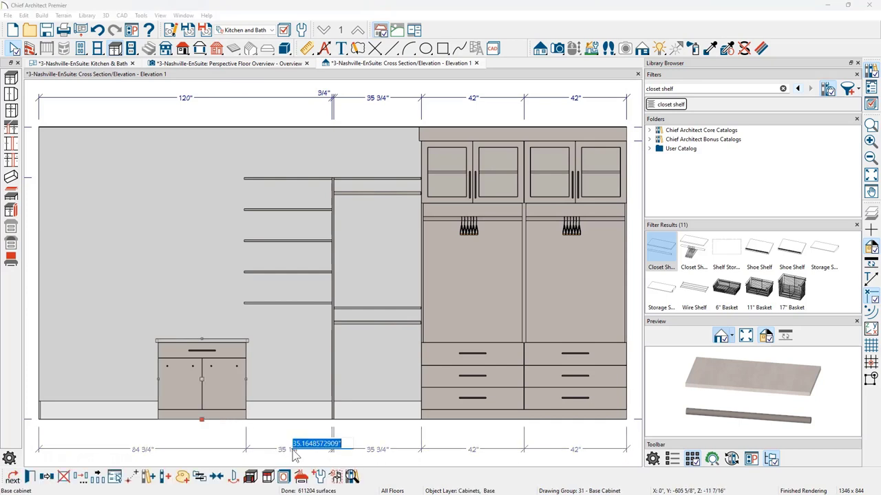
type("36")
key("Return")
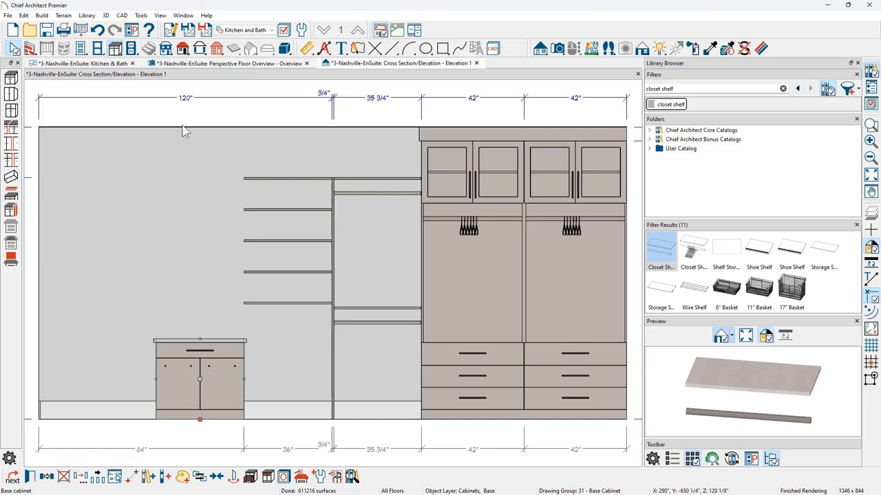
- Shift the Elevation 1 camera slightly in the Kitchen & Bath plan to take in the open drawer fronts, and return to the elevation
left_click(113, 63)
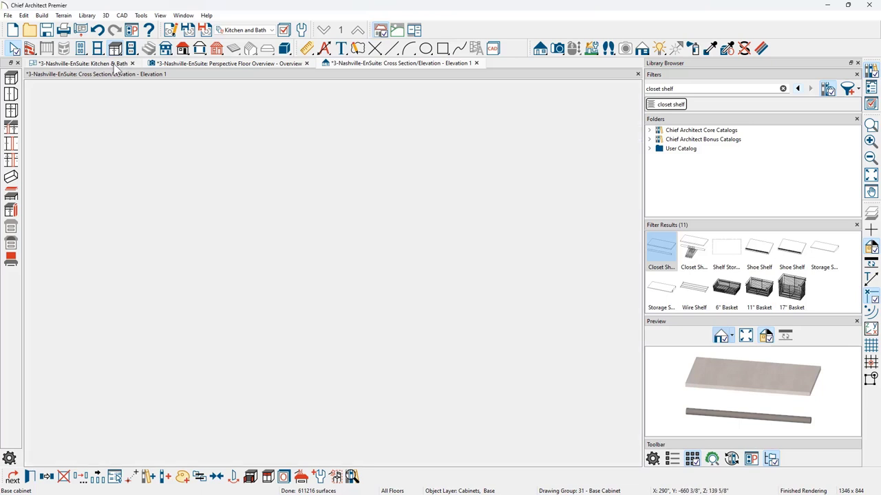
left_click_drag(227, 254, 233, 256)
left_click(375, 64)
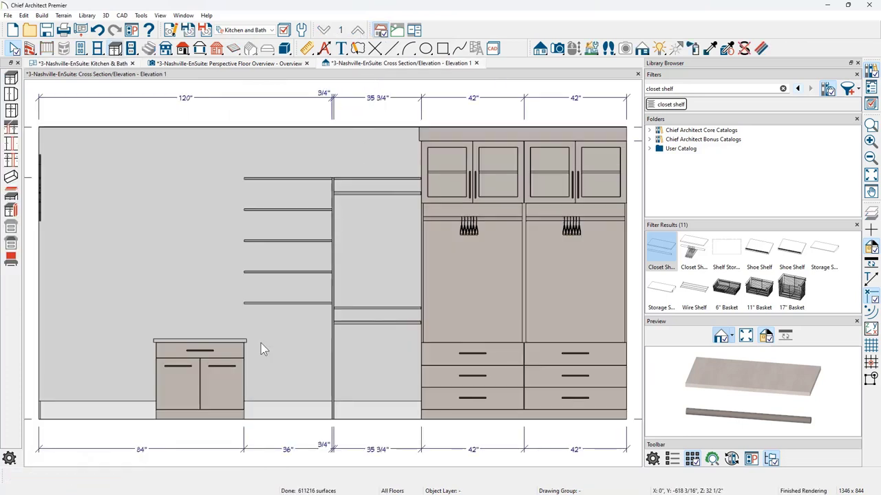
- Copy the base cabinet flush against its left side and add both cabinets' left edges to the lower dimension line
left_click(216, 405)
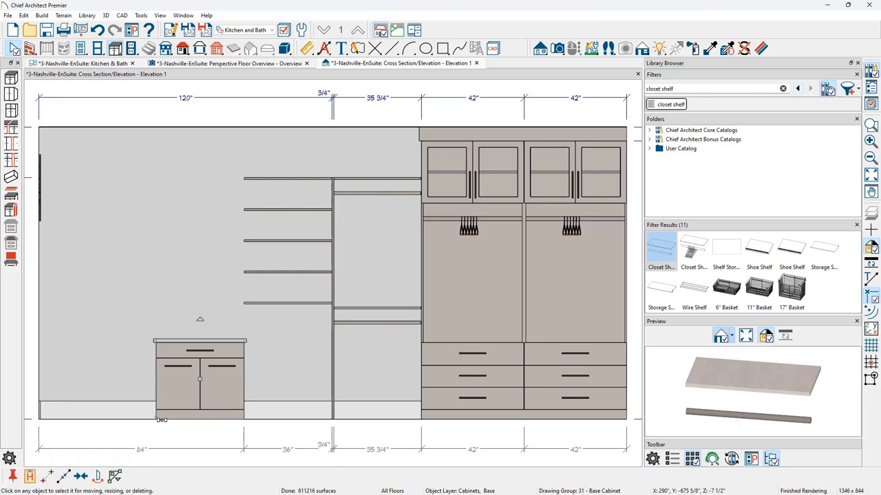
left_click_drag(199, 380, 114, 379)
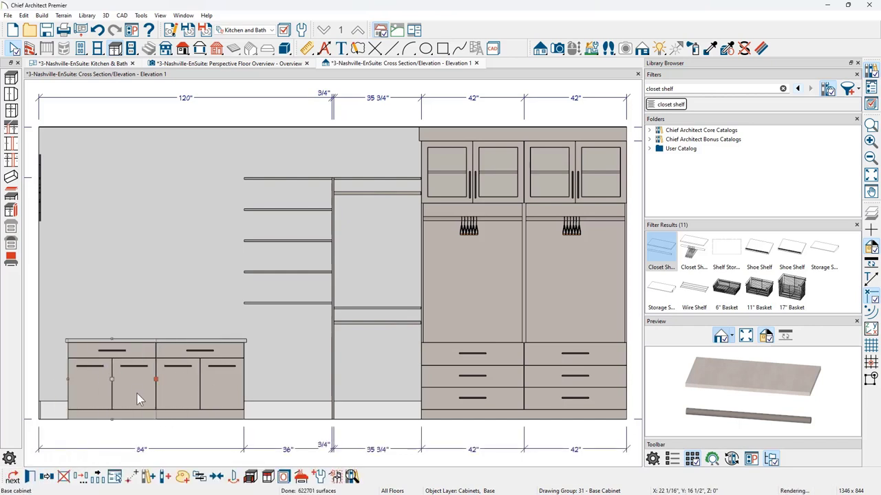
left_click(187, 451)
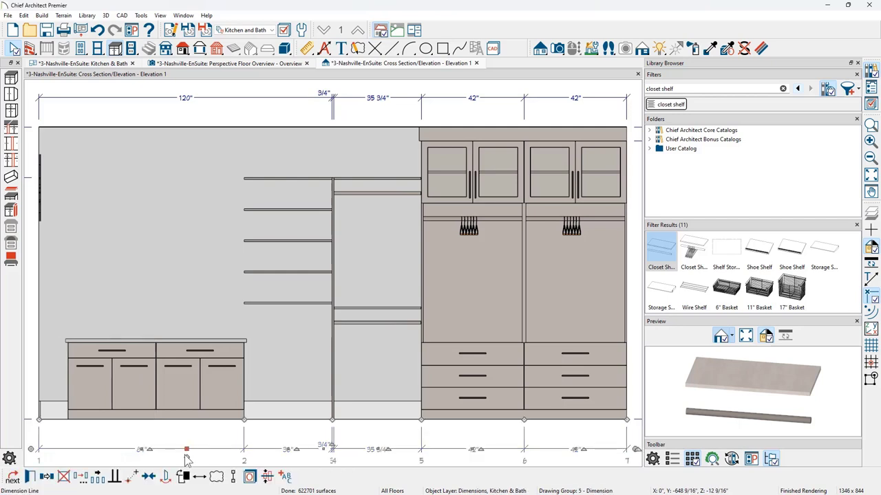
left_click_drag(155, 411, 155, 412)
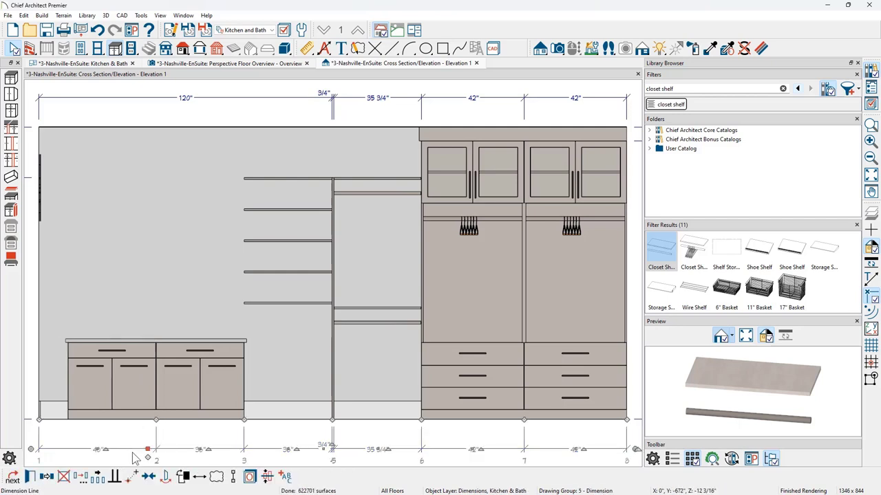
left_click_drag(147, 458, 67, 415)
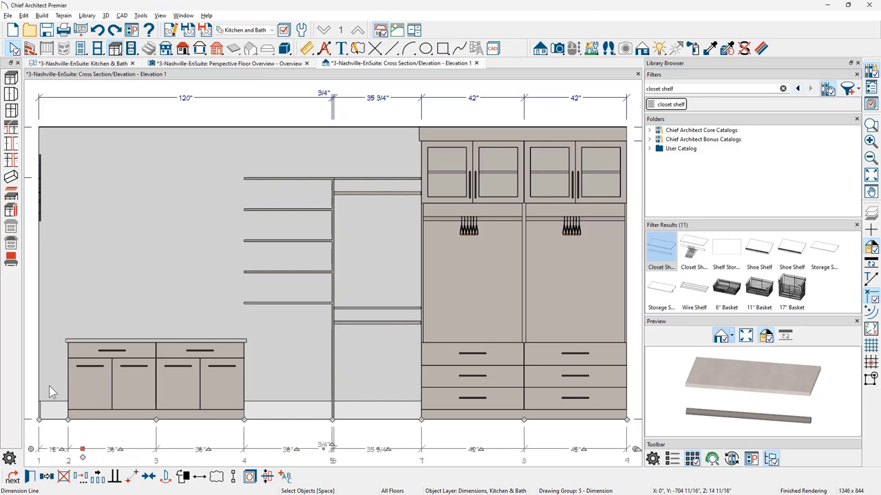
- Select both base cabinets and set their distance from the partition to 0 so they sit flush against it
left_click(122, 397)
left_click(197, 397, "shift")
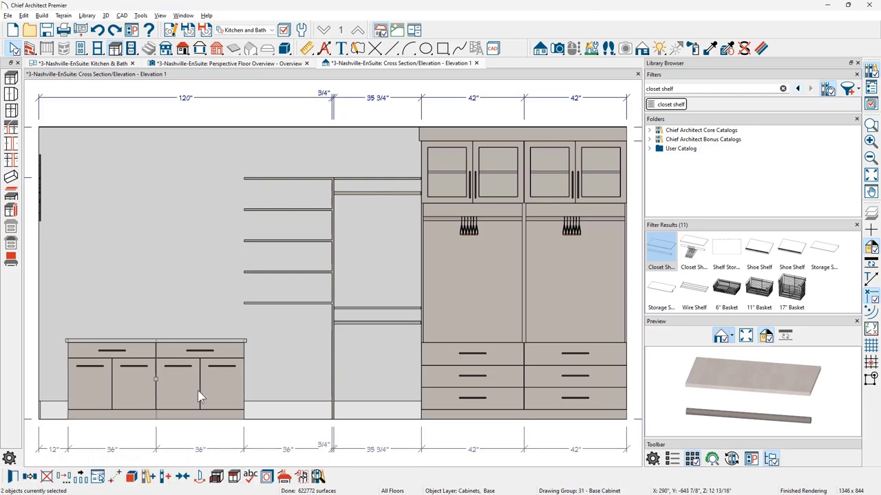
left_click(288, 451)
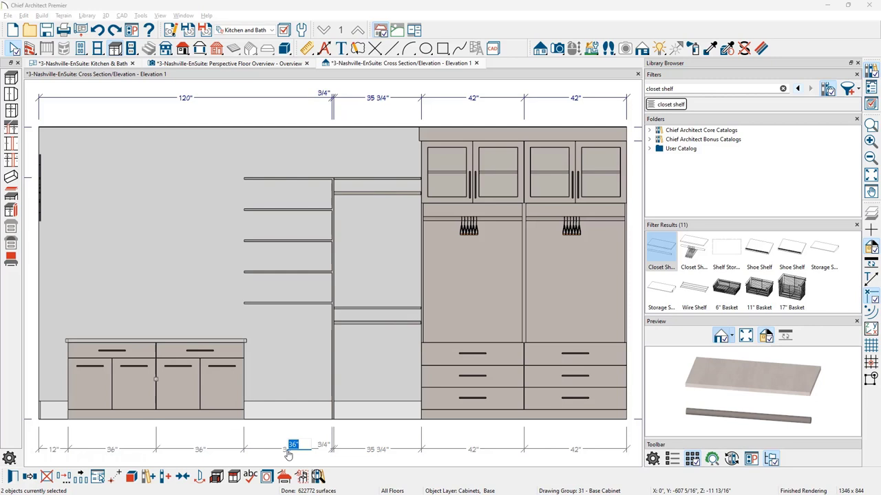
type("0")
key("Return")
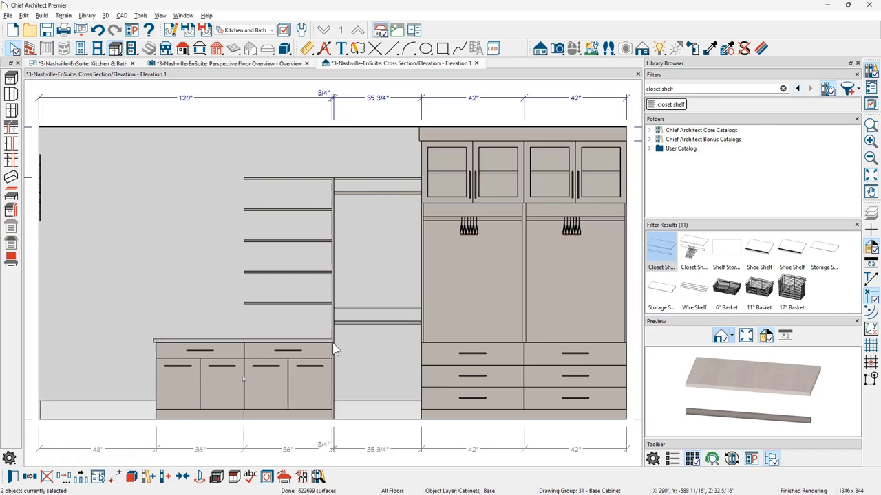
scroll(151, 342, "up", 5)
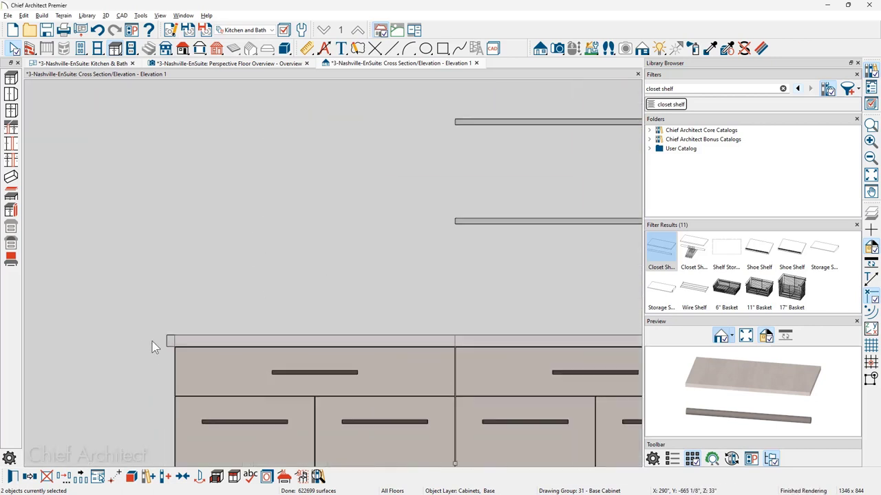
scroll(146, 335, "down", 5)
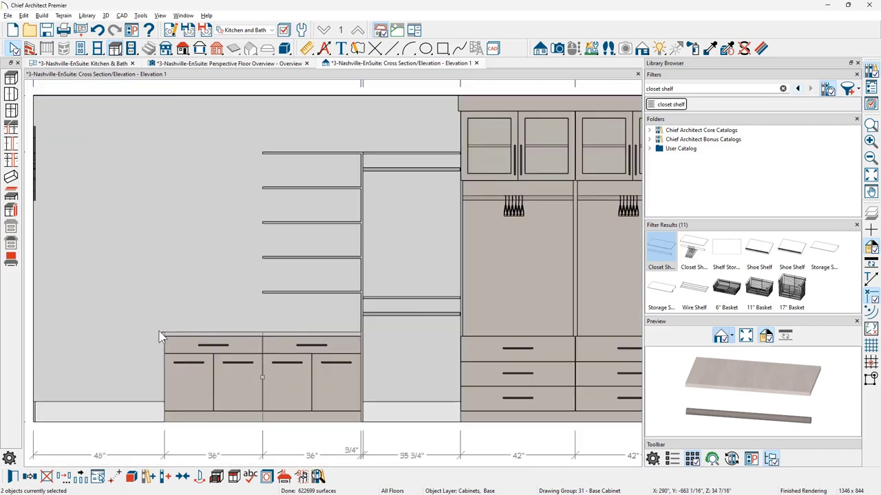
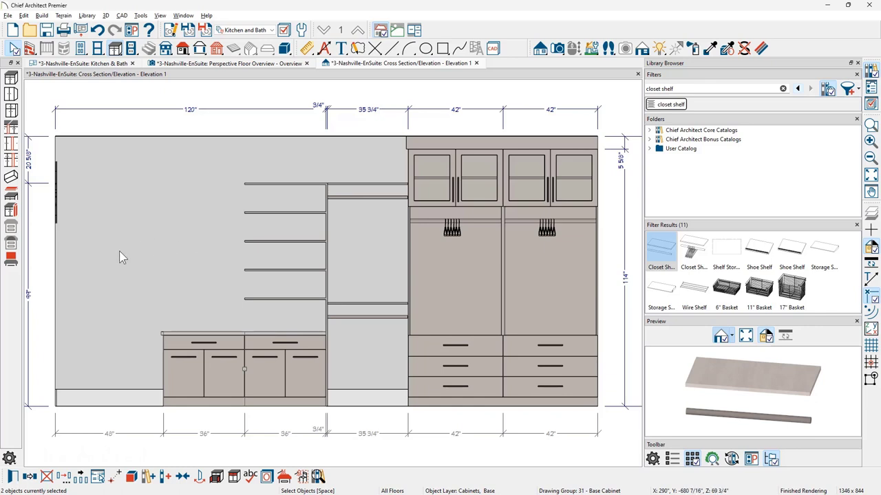
- Clear the closet shelf filter from the library and browse the manufacturer catalogs to Rev-A-Shelf's Closet folder
key("Escape")
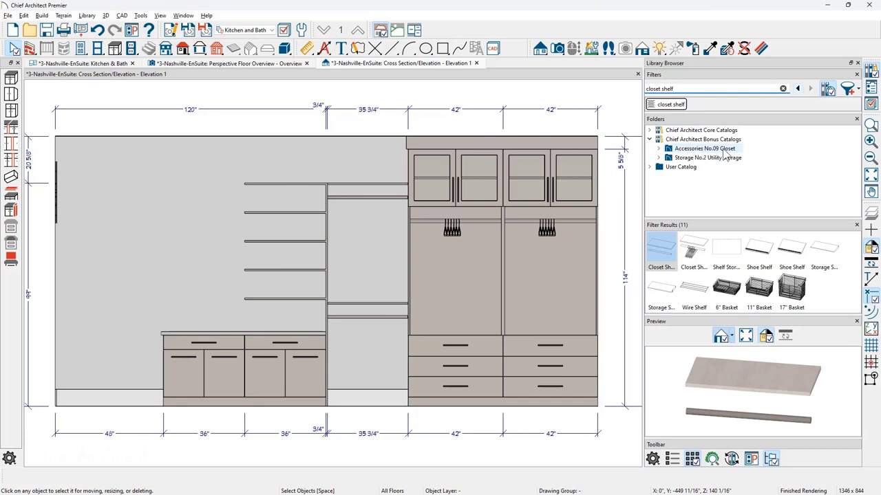
left_click(651, 105)
left_click(650, 139)
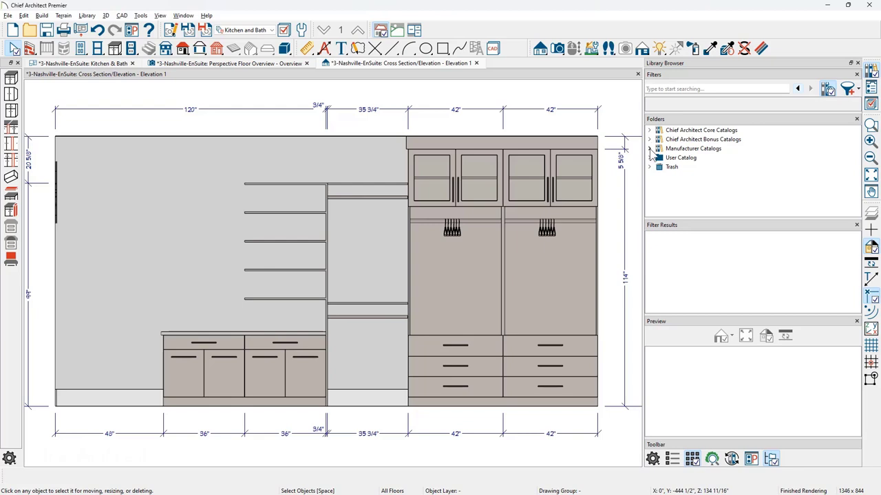
left_click(651, 149)
left_click_drag(858, 141, 860, 194)
left_click(681, 187)
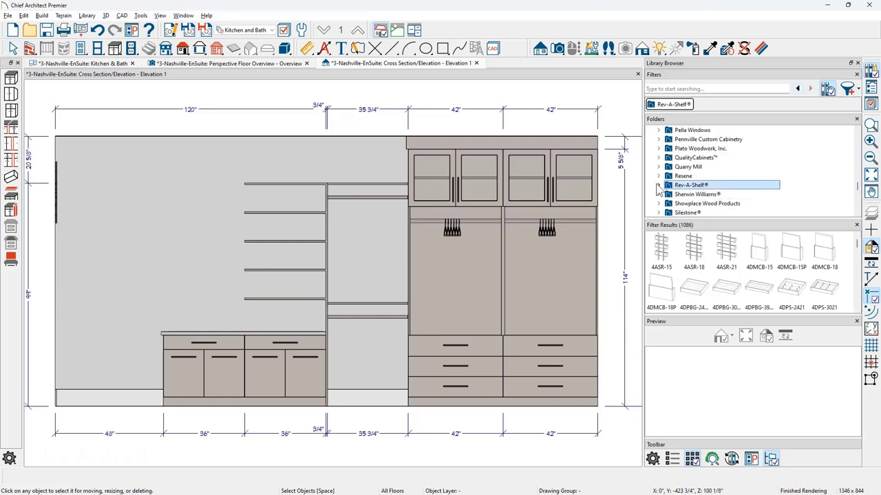
left_click(688, 204)
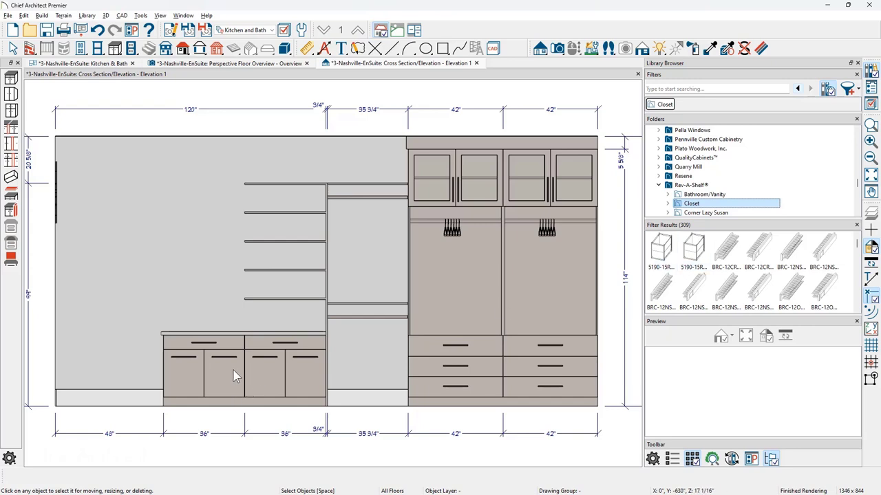
- Place a wall cabinet on the wall above the left base cabinet
left_click(11, 78)
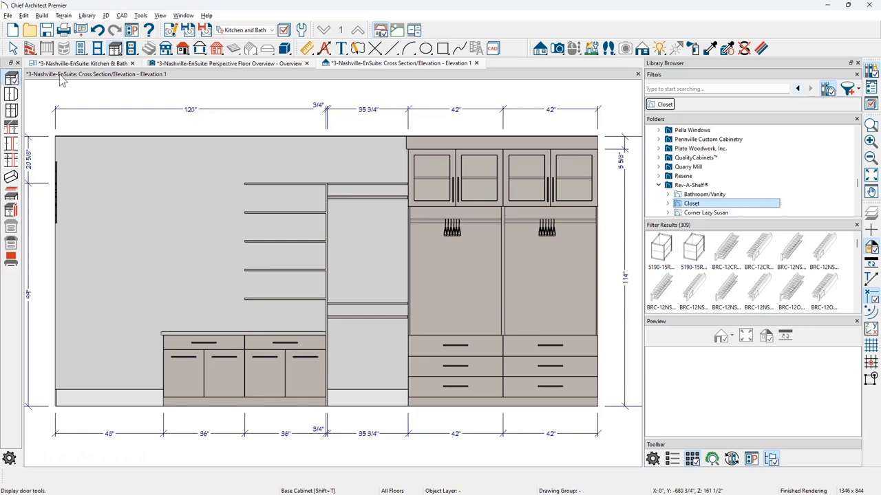
left_click(11, 94)
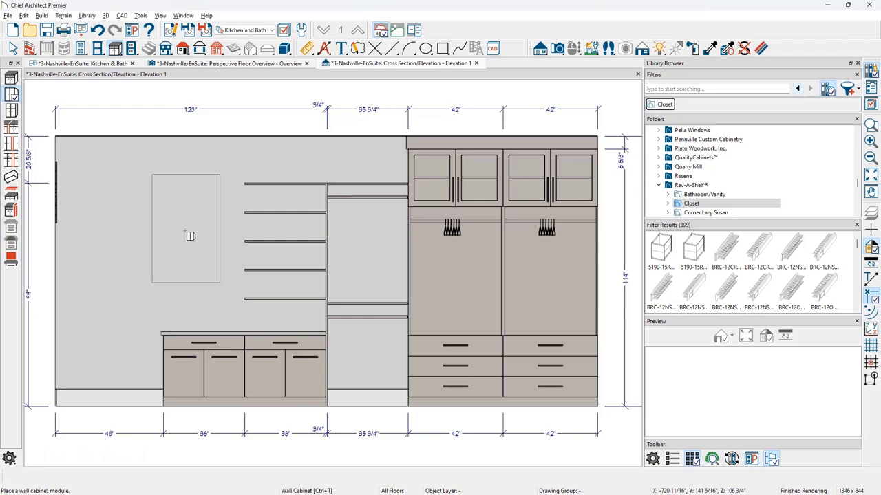
left_click(192, 244)
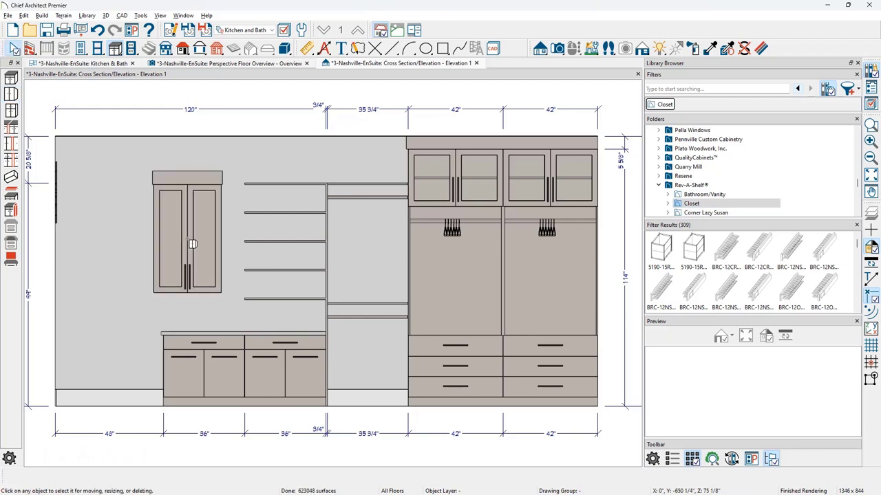
- Set the wall cabinet to 36" wide, 81" high and 15" deep, with its bottom 33" above the finished floor
double_click(192, 245)
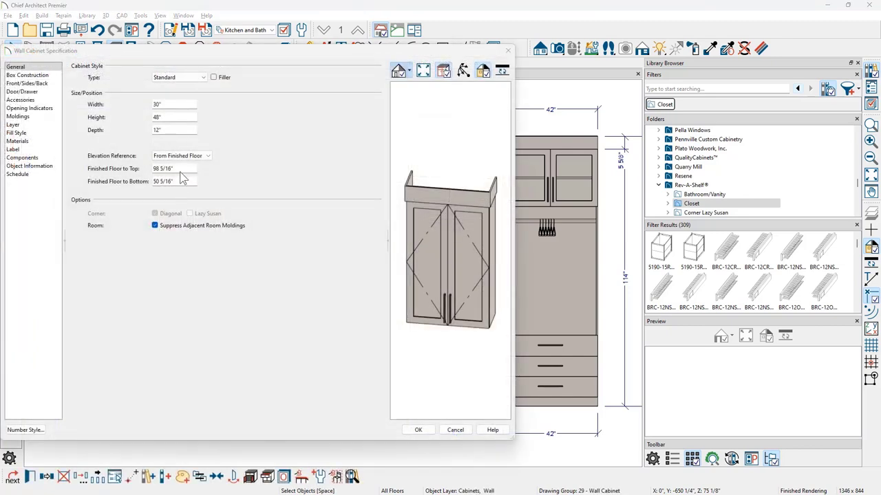
double_click(177, 105)
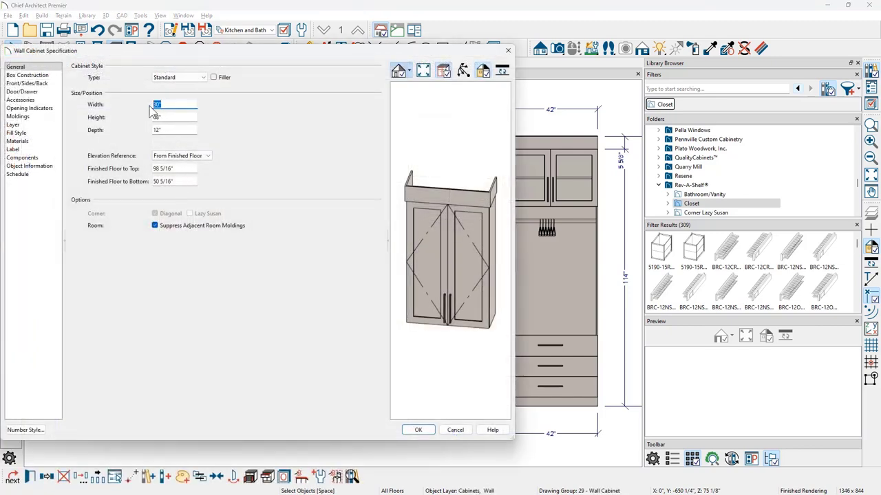
type("36")
key("Tab")
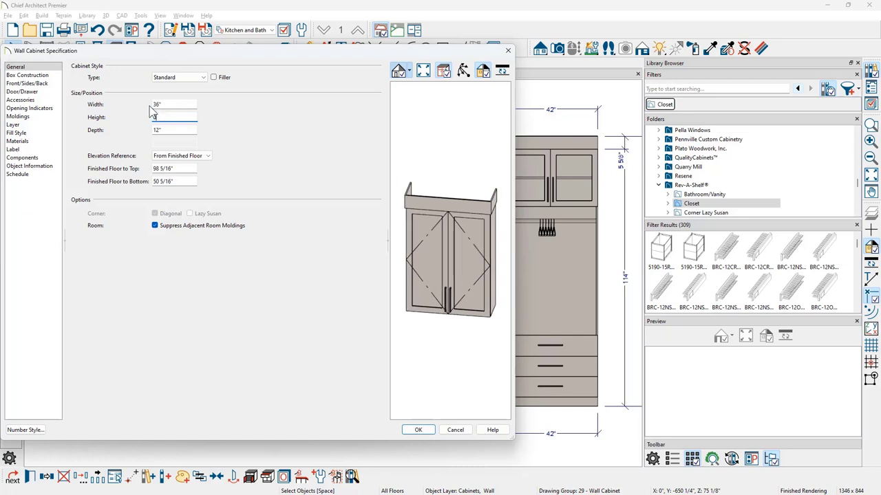
type("81")
key("Tab")
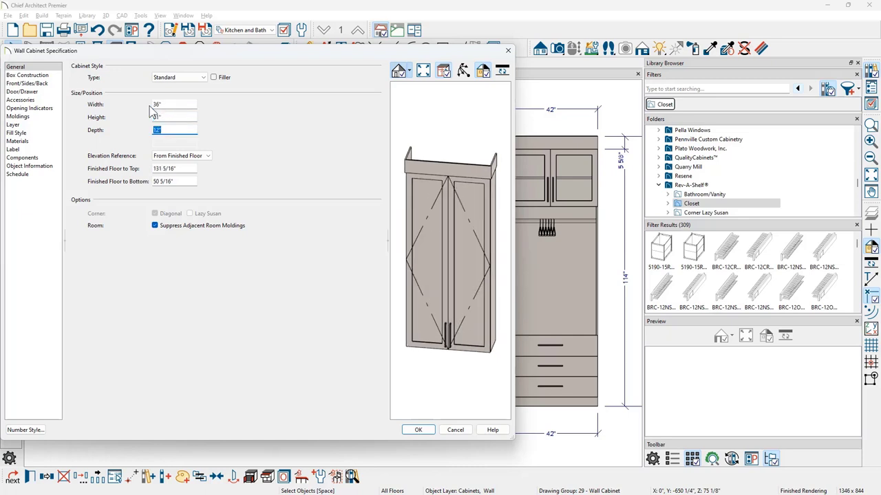
key("Tab")
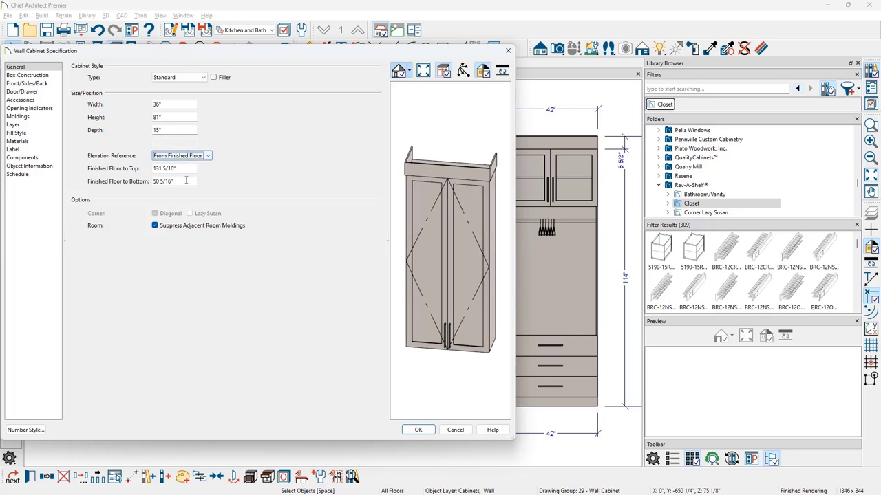
key("Tab")
key("Tab")
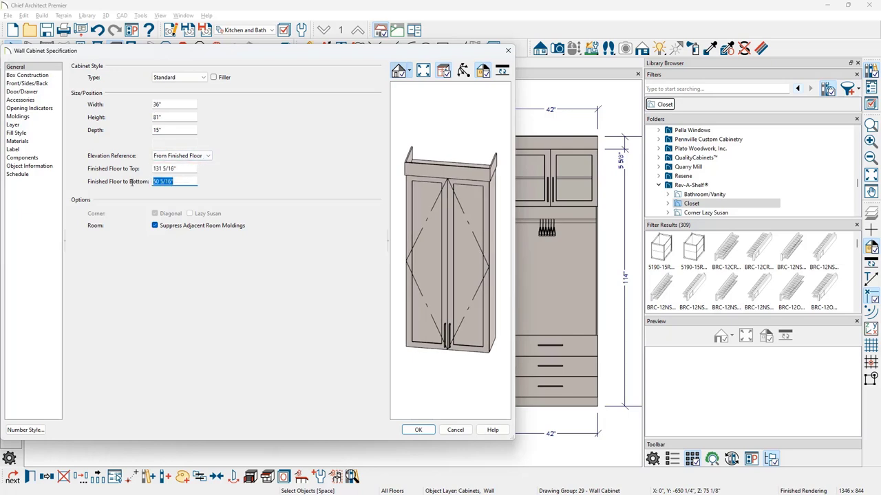
type("33")
key("Tab")
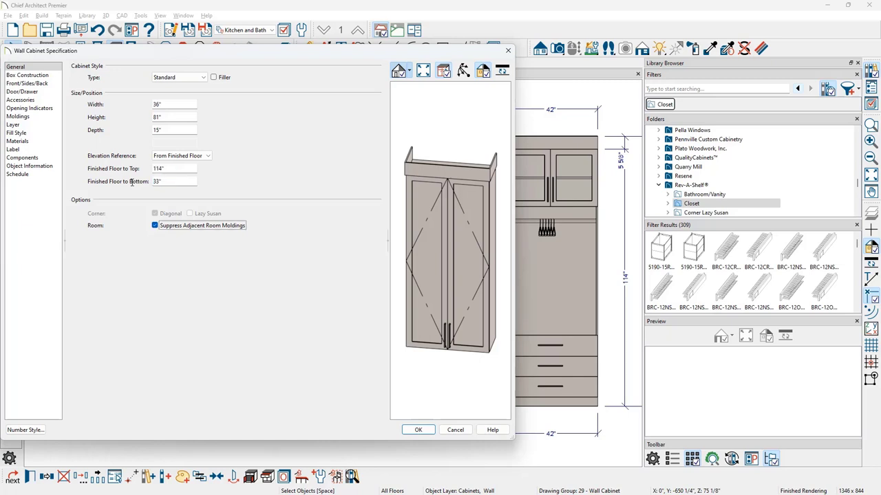
- Give the wall cabinet glass doors and split its door face horizontally, with the upper door item 24" high
left_click(32, 92)
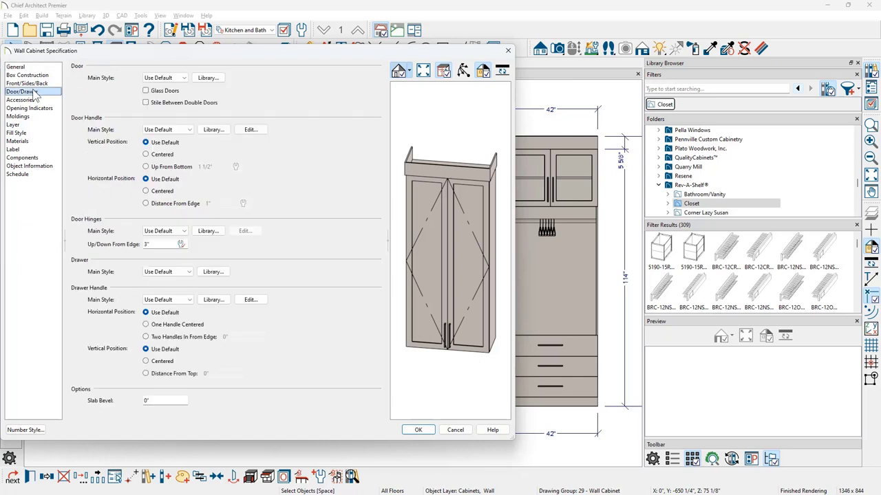
left_click(146, 91)
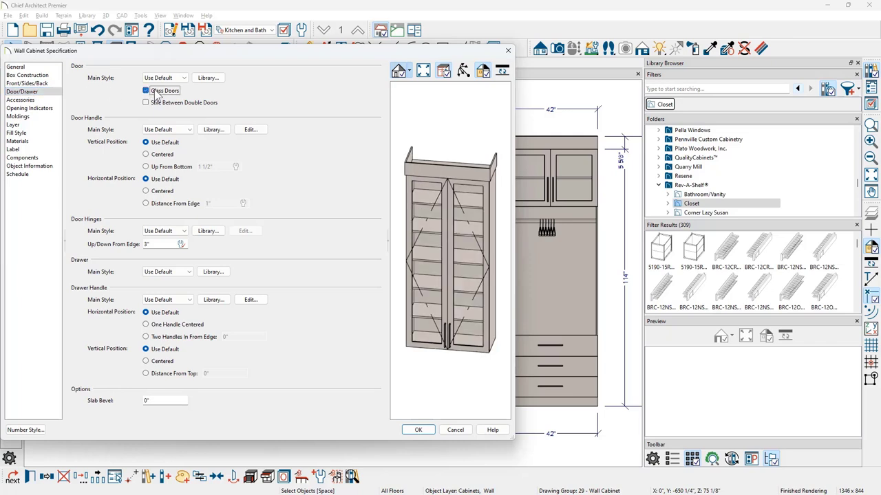
left_click(428, 235)
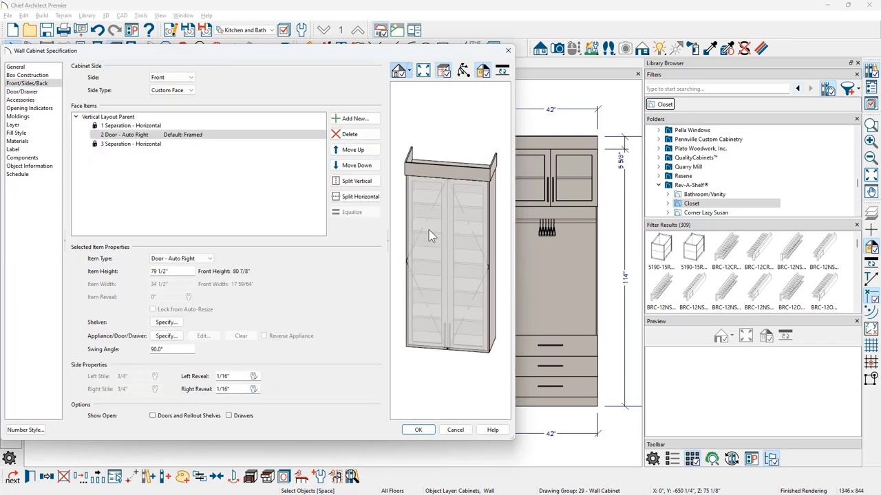
left_click(358, 197)
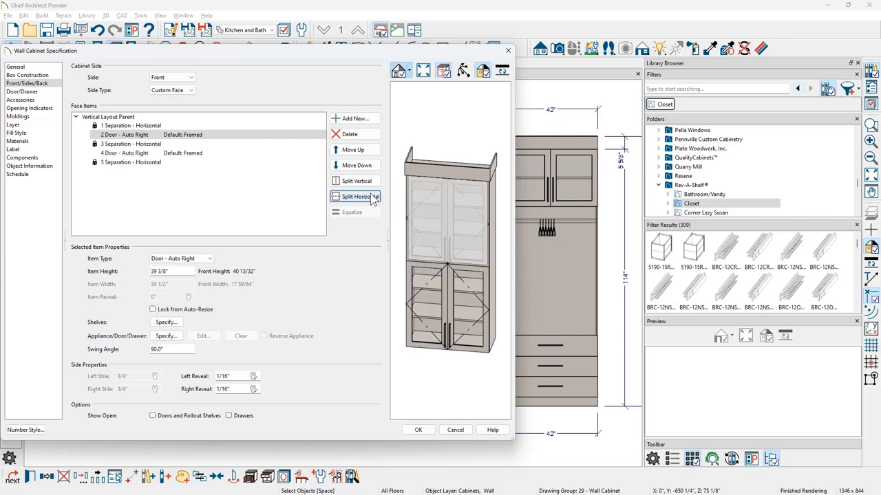
left_click_drag(177, 273, 134, 272)
type("24")
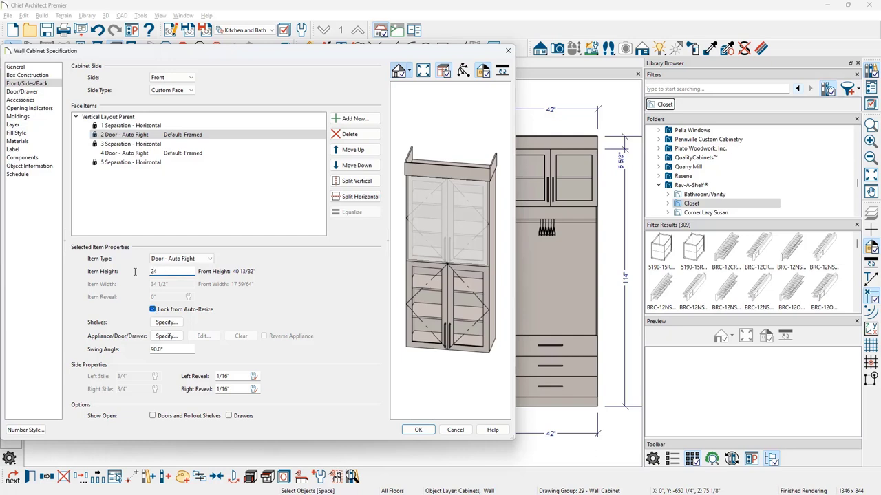
key("Tab")
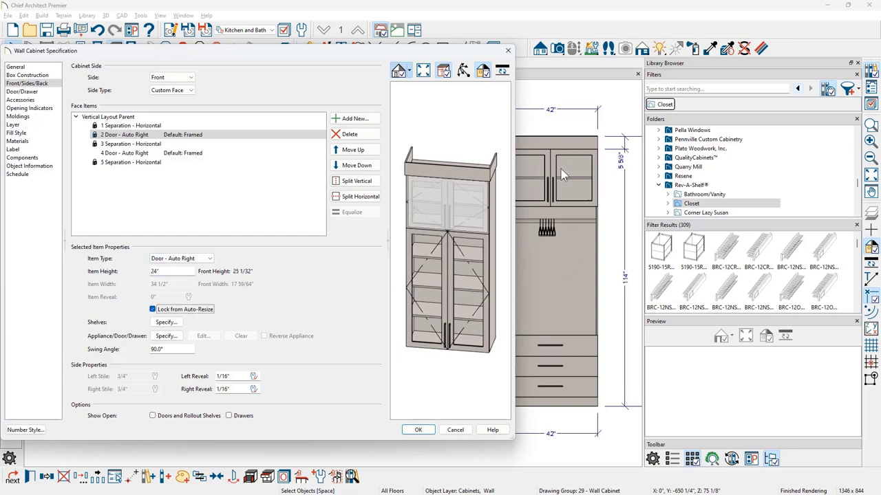
- Switch the lower door section's shelves to manual management and set the number of shelves to 2
left_click(448, 283)
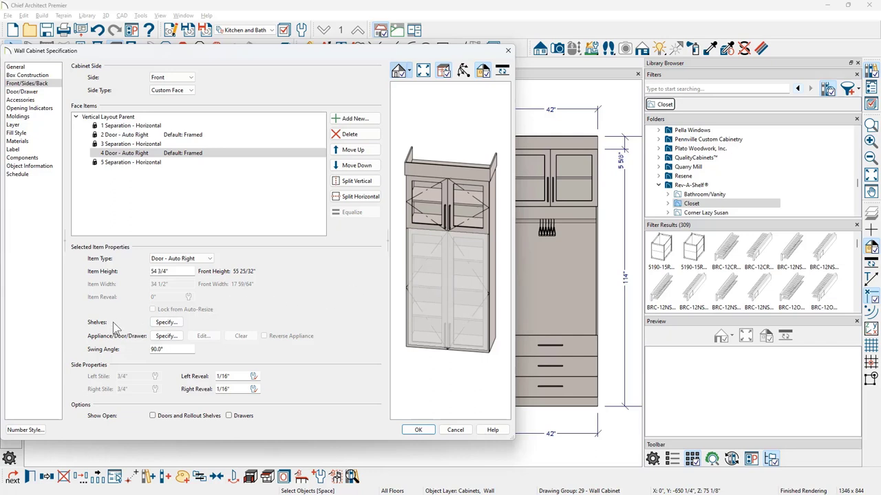
left_click(166, 322)
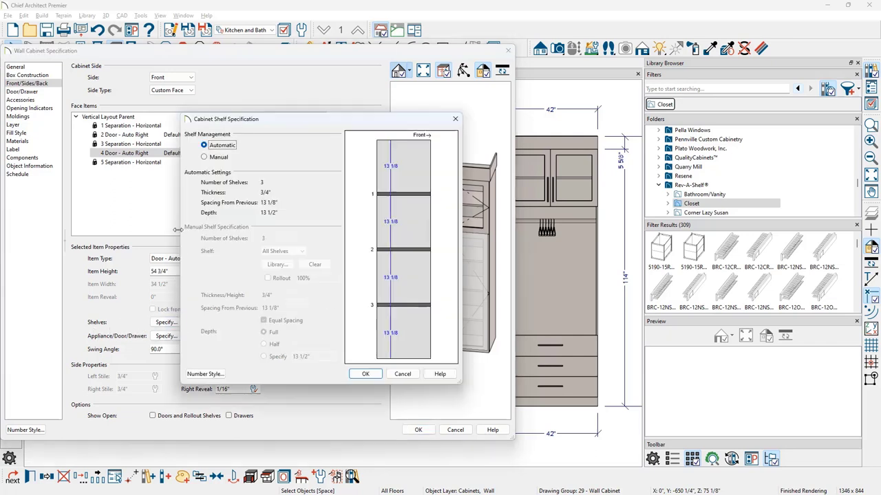
left_click(204, 157)
double_click(256, 238)
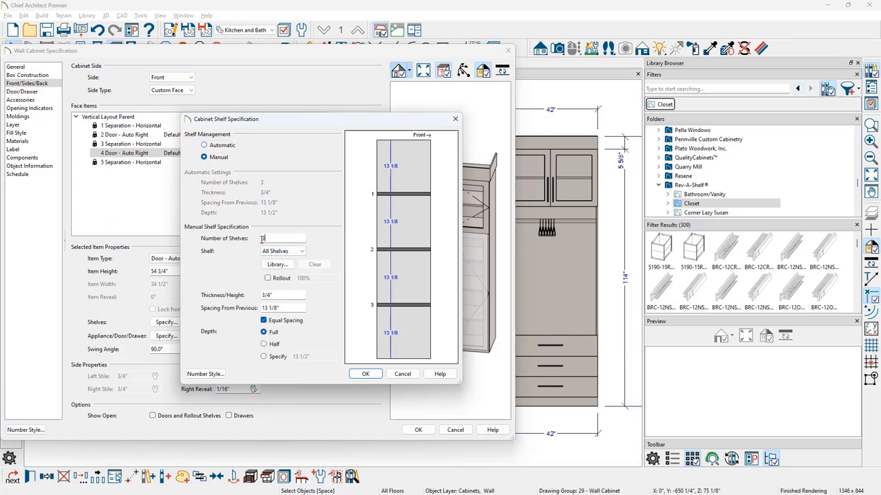
type("2")
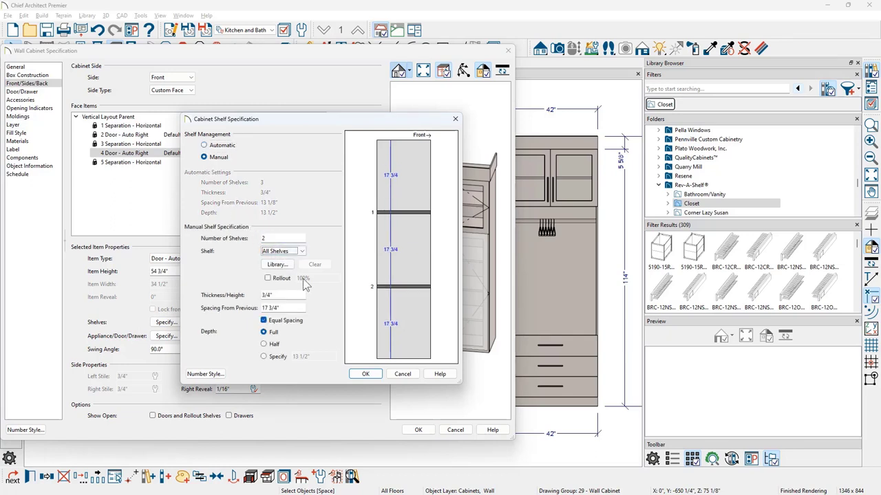
- Search the library for CWPTR-3014 and assign the Rev-A-Shelf CWPTR-3014-1 pant organizer pullout to shelf 2 of the lower section
left_click(302, 252)
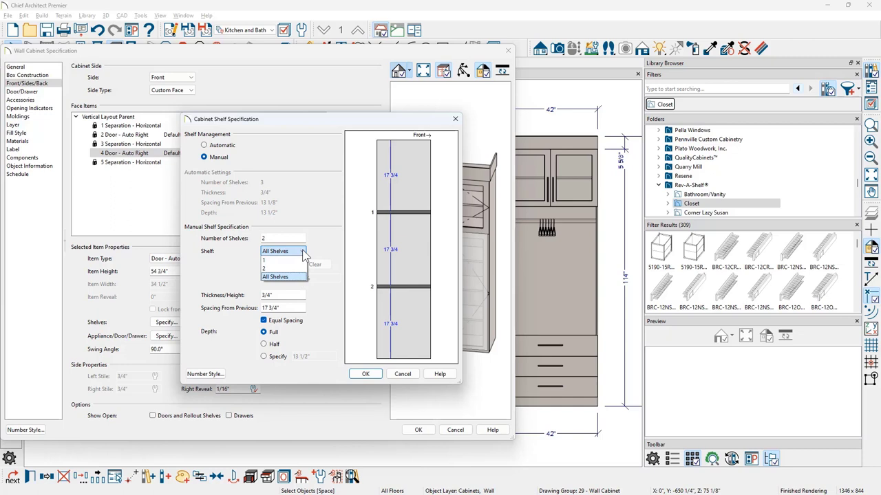
left_click(268, 268)
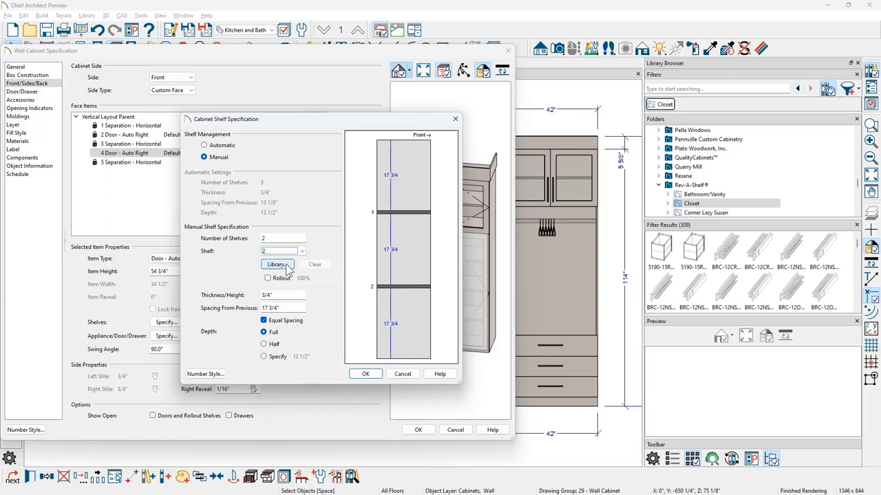
left_click(288, 269)
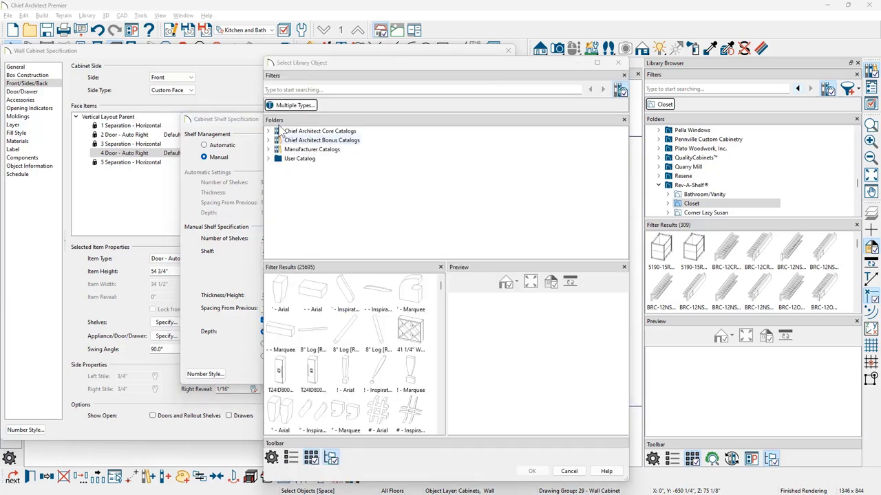
left_click(288, 90)
type("CWPTR-3014")
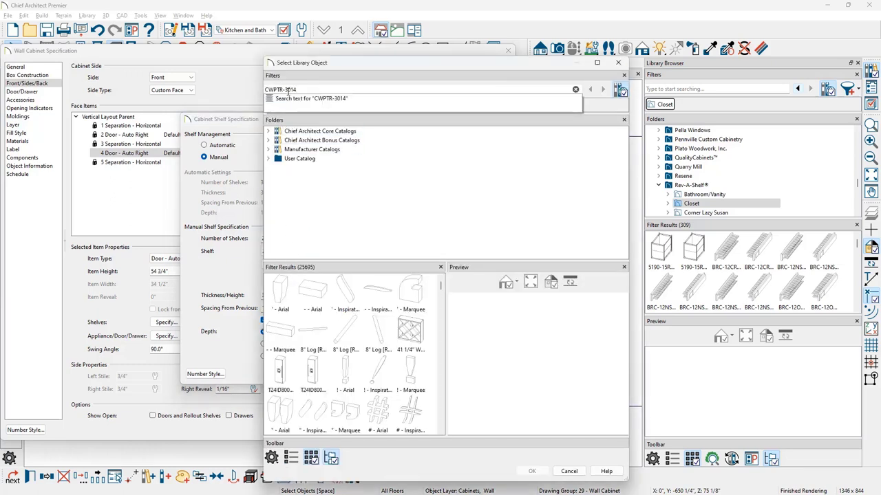
key("Return")
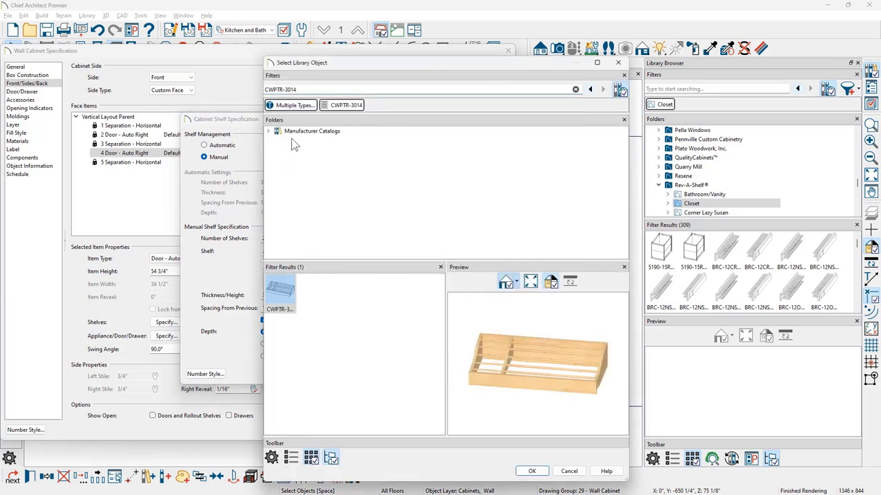
left_click(268, 131)
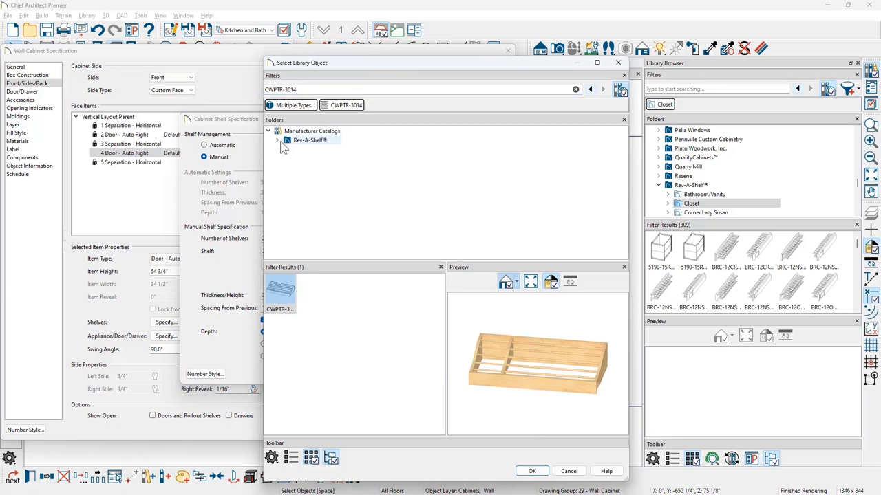
left_click(278, 141)
left_click(287, 149)
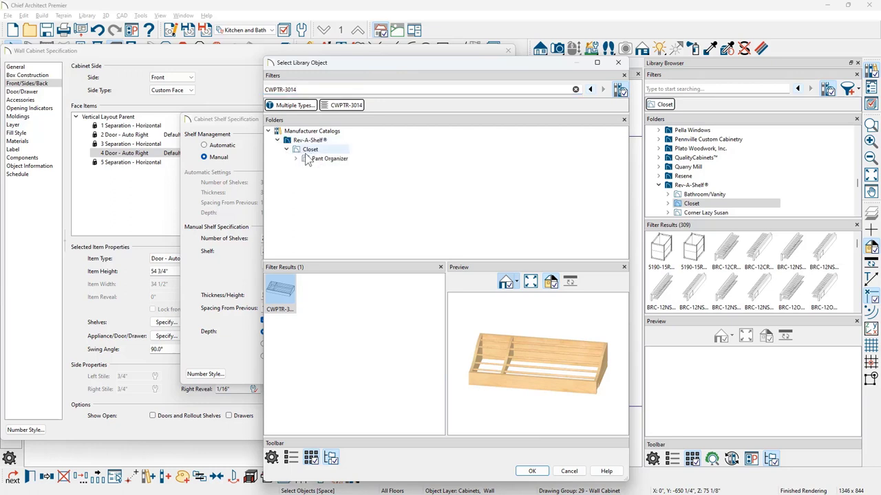
left_click(296, 159)
left_click(305, 167)
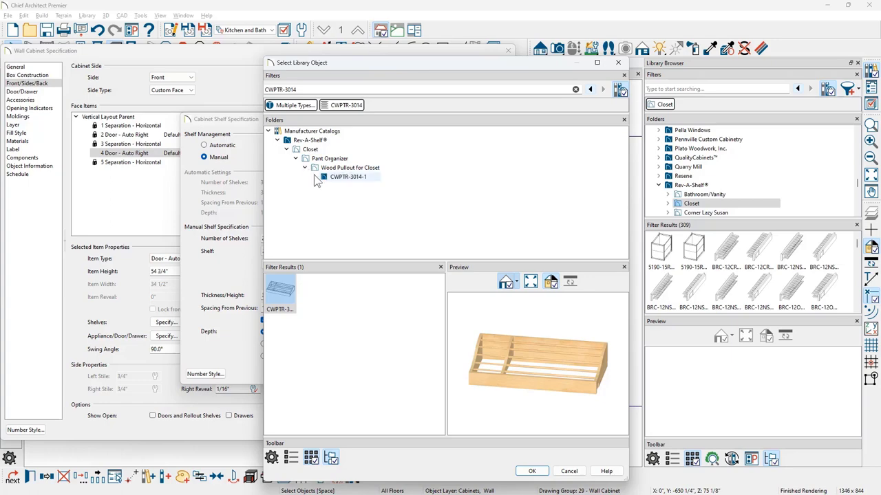
left_click(328, 179)
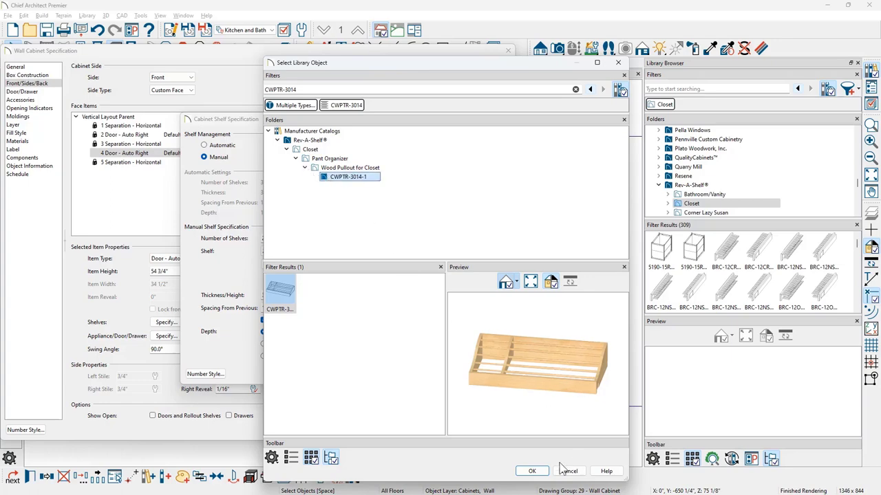
left_click(532, 472)
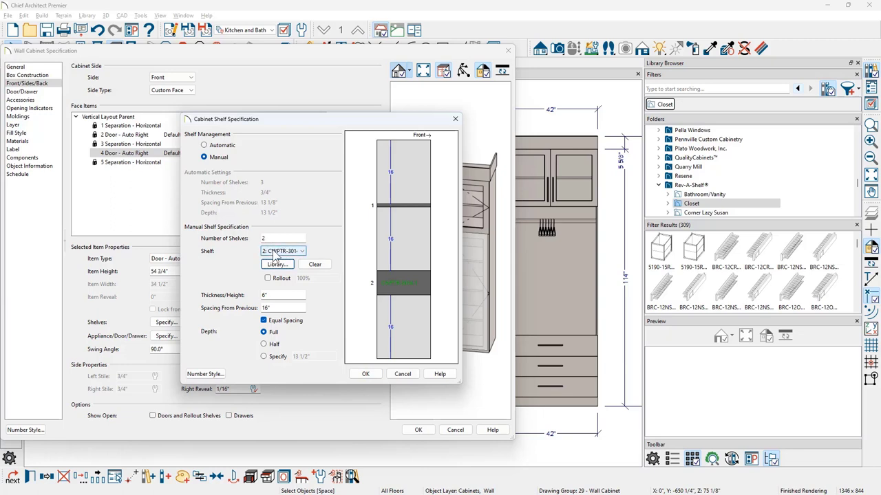
- Set the pant organizer shelf's spacing from previous to 24" and shelf 1's spacing to 12", and accept the cabinet specification
double_click(276, 308)
type("24")
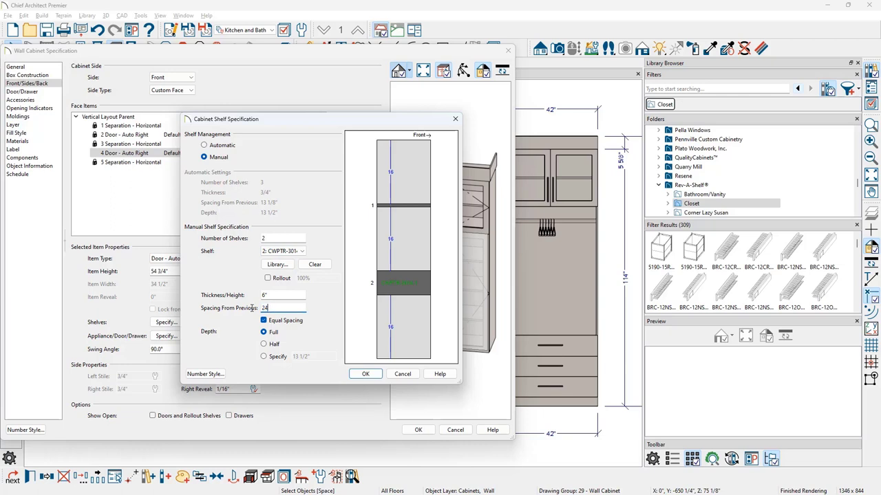
key("Tab")
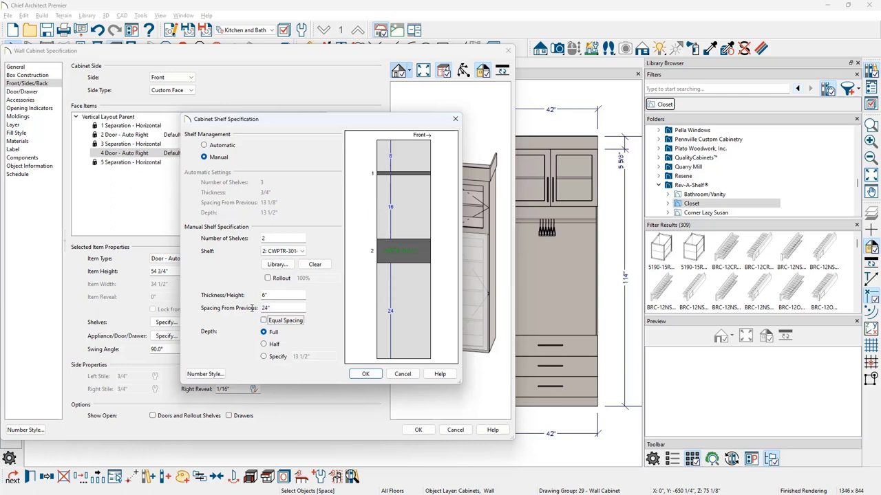
left_click(283, 251)
left_click(275, 260)
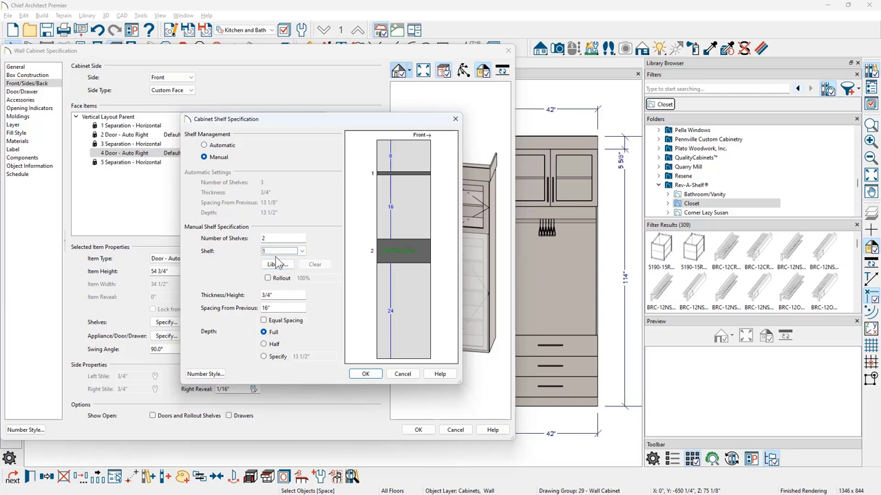
double_click(278, 308)
type("12")
key("Tab")
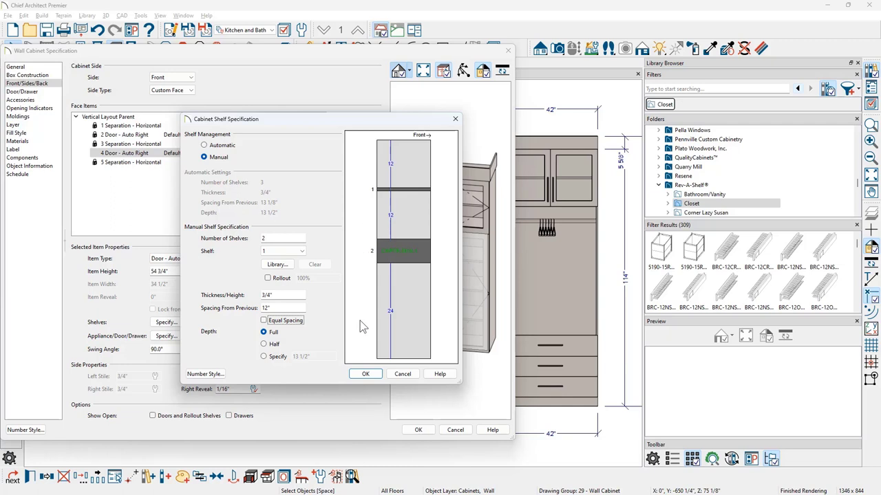
left_click(362, 374)
left_click(418, 429)
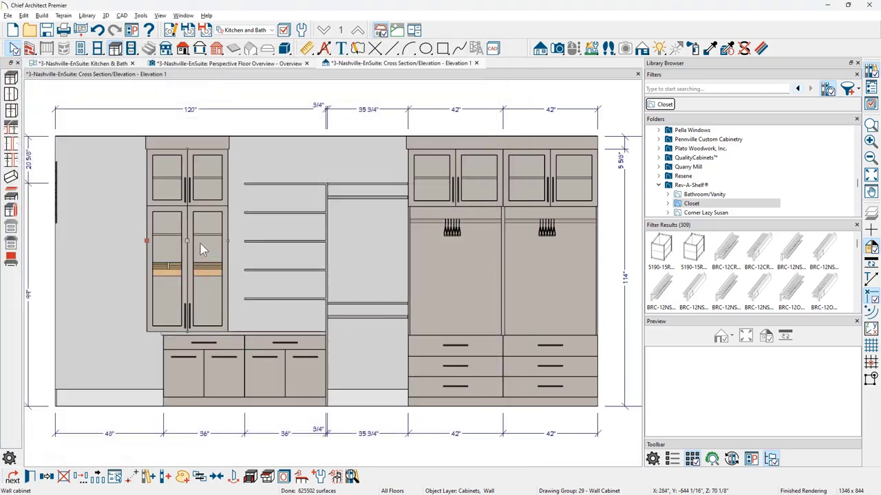
- Align the glass-door wall cabinet above the left hamper base cabinet and place a new wall cabinet at the left end of the wall
left_click_drag(188, 241, 209, 238)
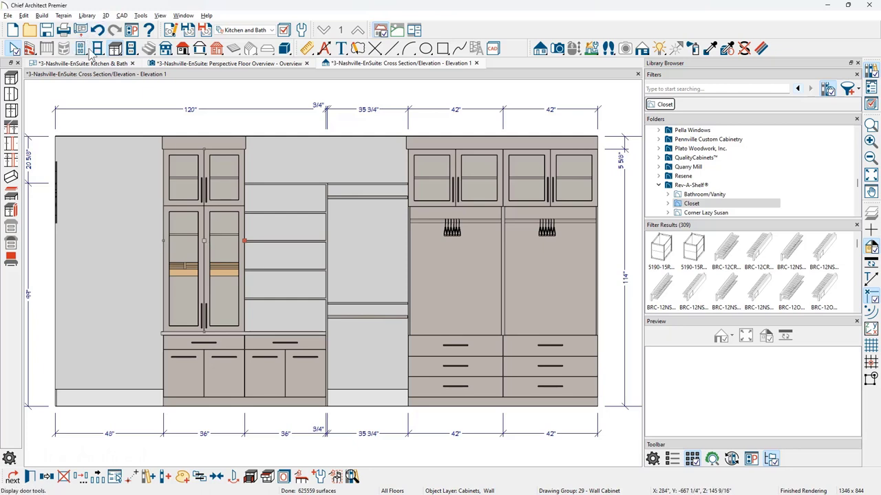
left_click(11, 95)
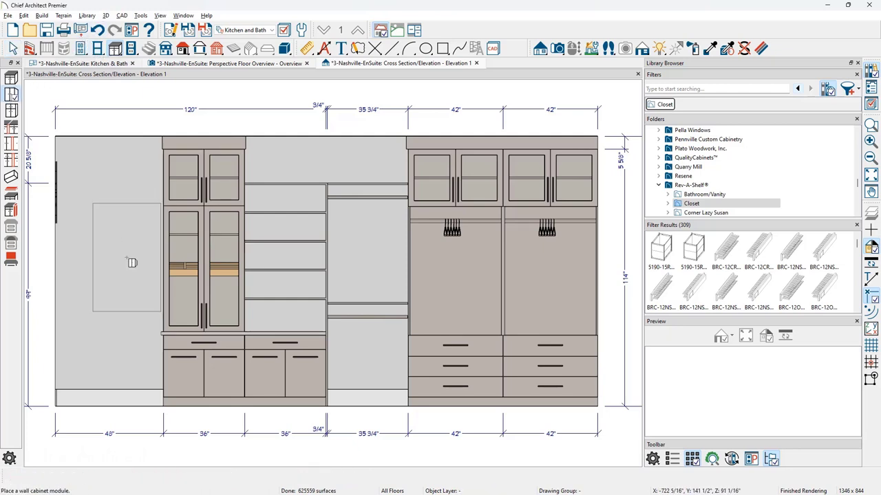
left_click(90, 262)
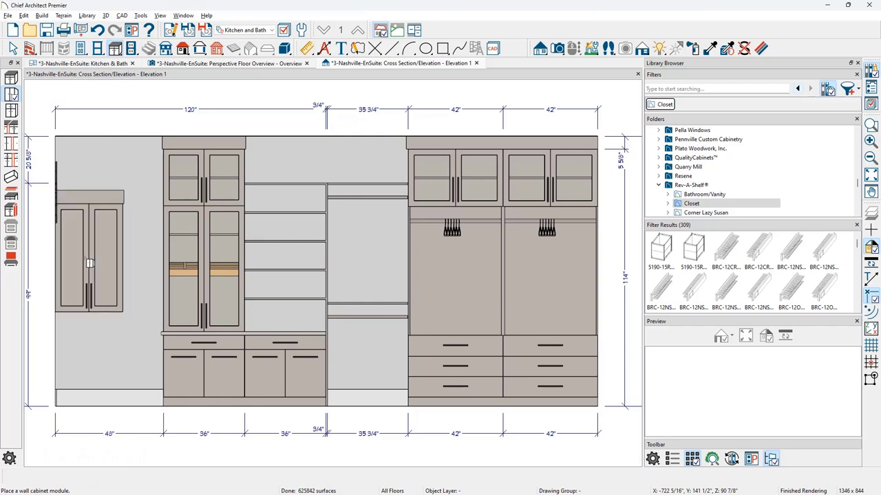
key("space")
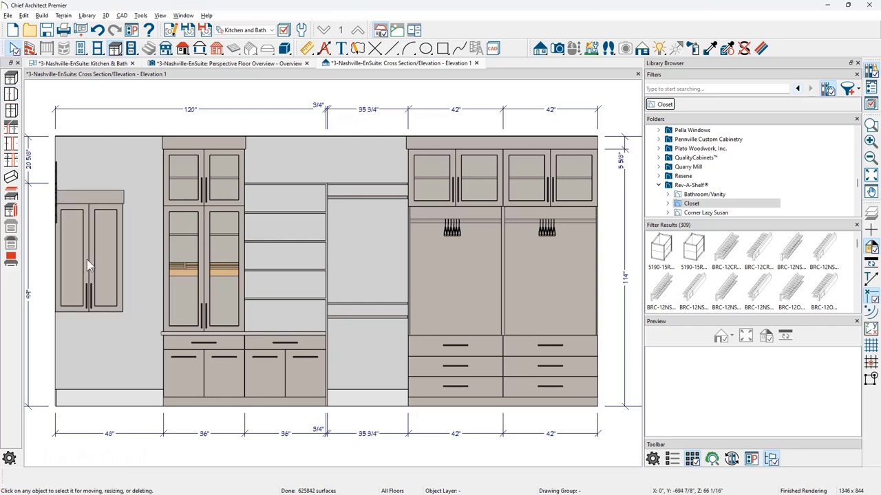
- Set the new wall cabinet to 48" wide, 114" high and 15" deep, with its bottom at 0" from the finished floor
double_click(87, 260)
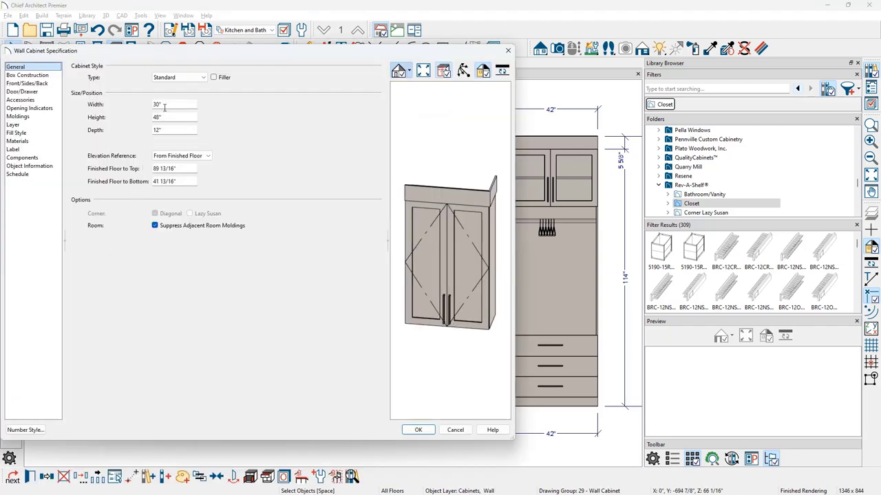
double_click(162, 106)
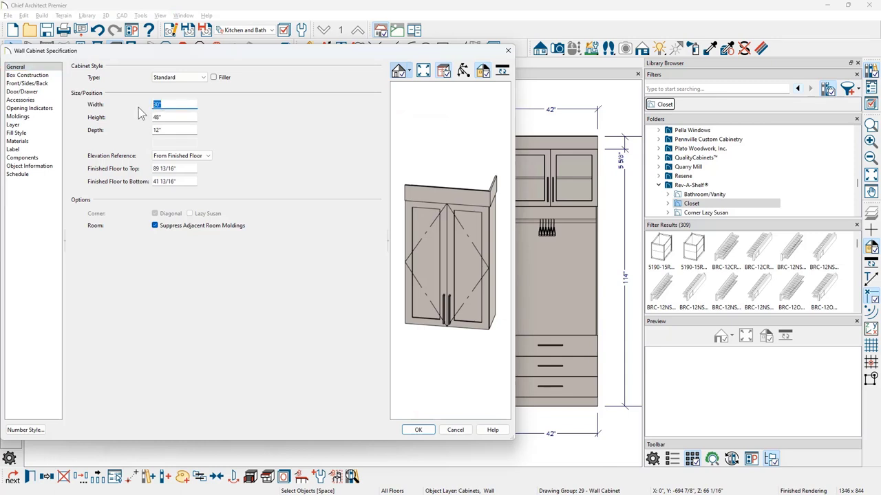
type("48")
key("Tab")
type("114")
key("Tab")
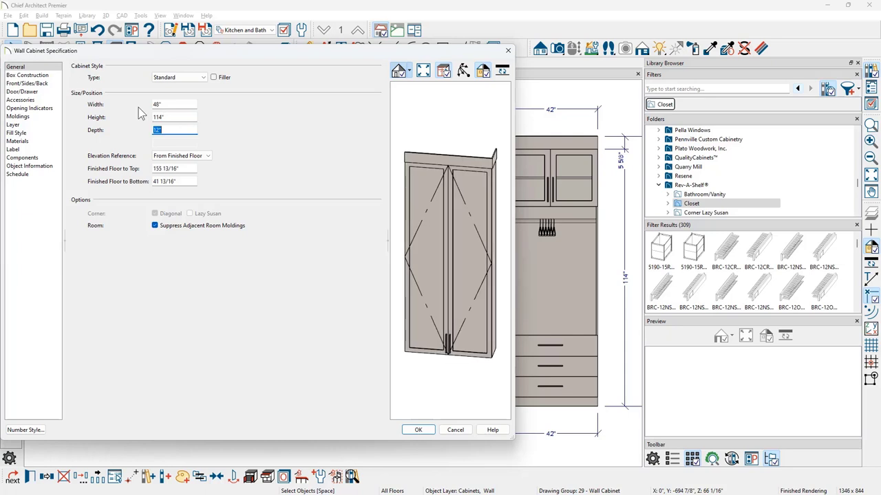
type("15")
key("Tab")
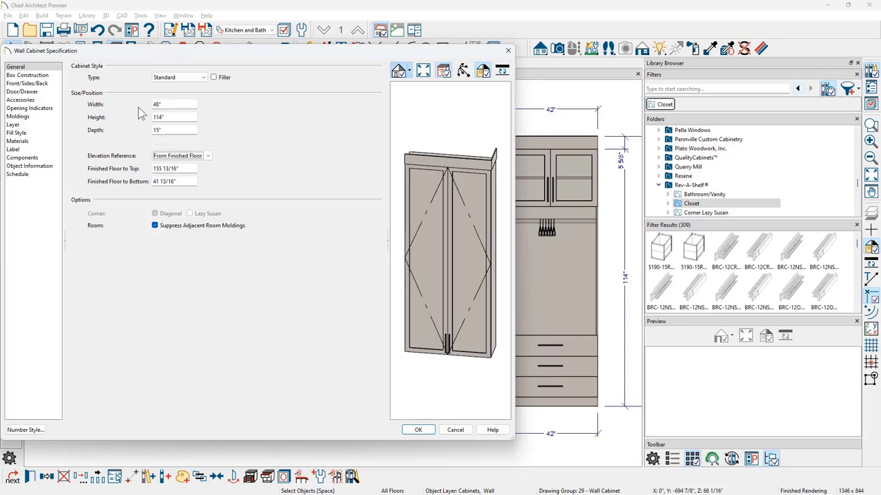
left_click(183, 184)
type("0")
key("Tab")
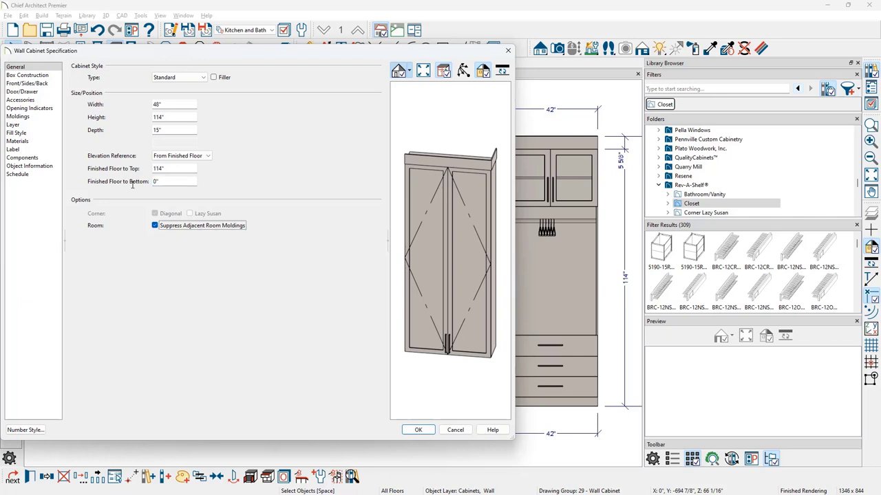
- Change the new cabinet's front door face item to an Opening
left_click(445, 264)
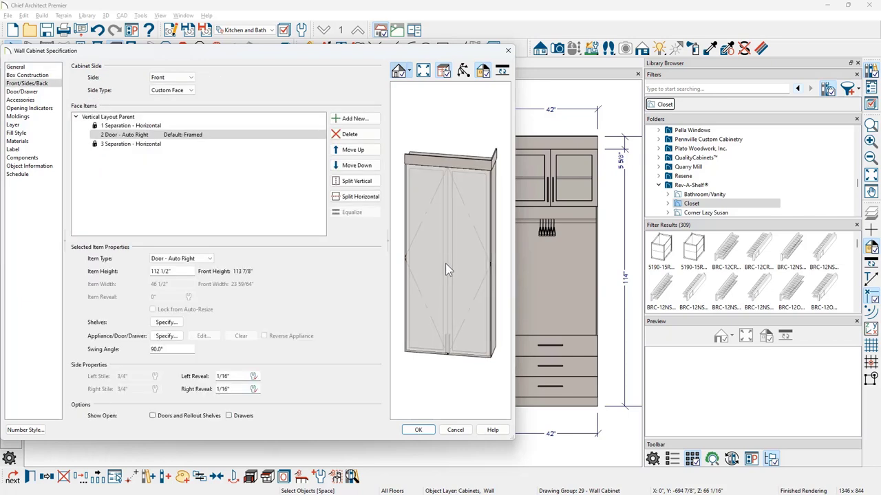
left_click(208, 259)
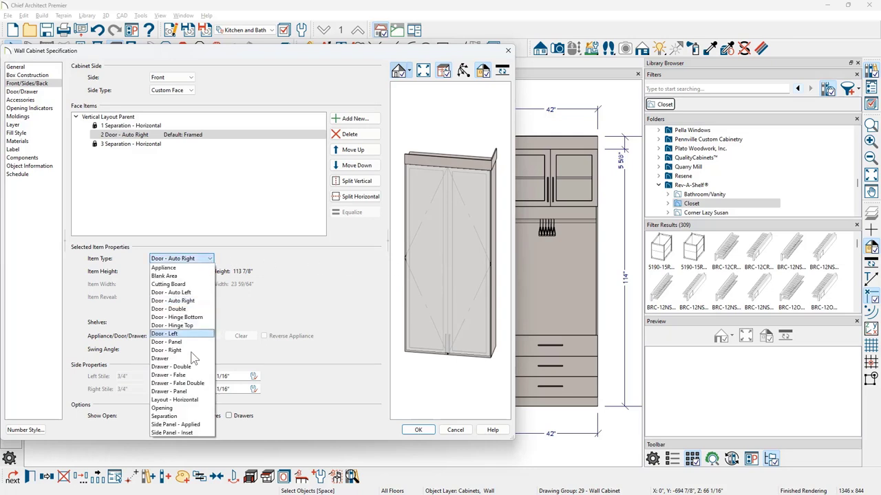
left_click(183, 408)
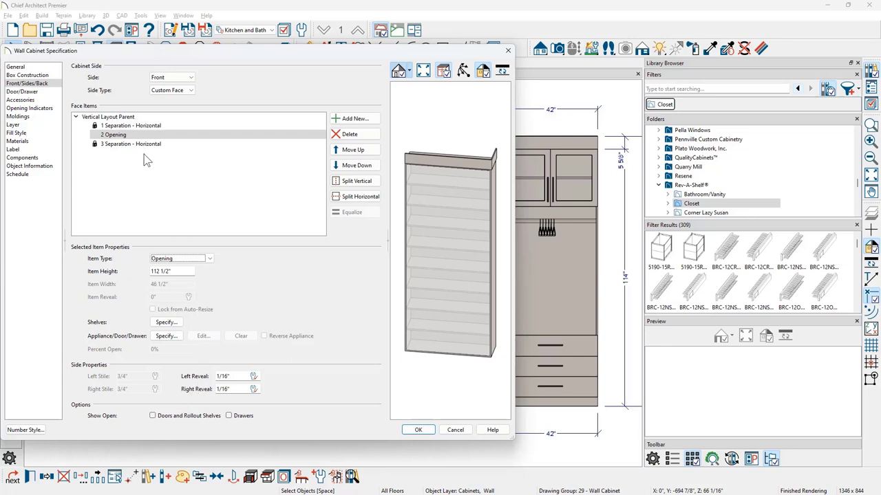
- Split the cabinet's opening horizontally and delete the separation between the two halves
left_click(145, 136)
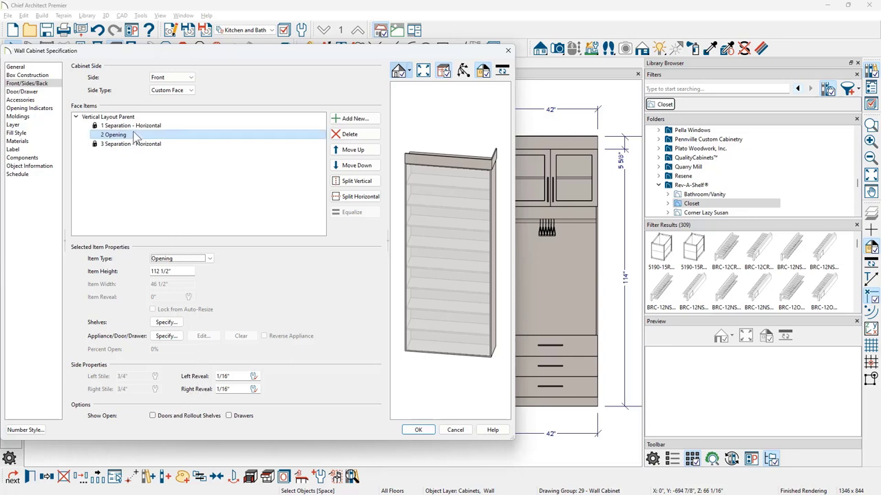
left_click(348, 197)
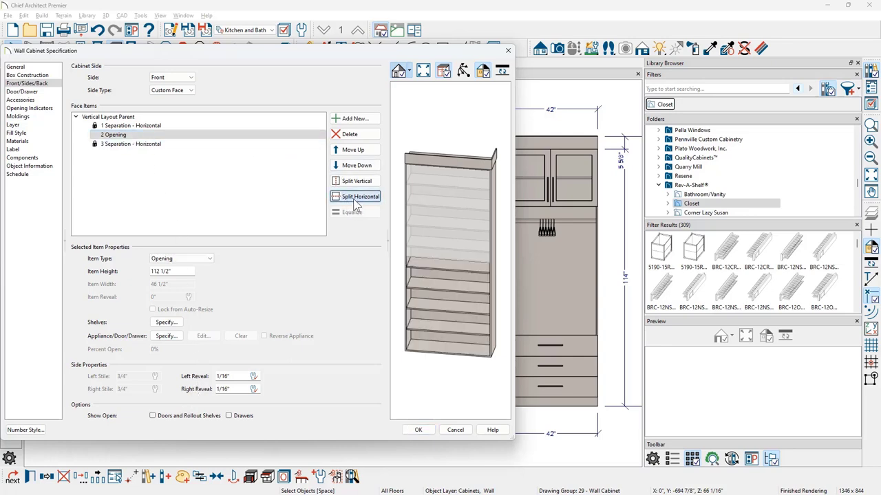
left_click(134, 144)
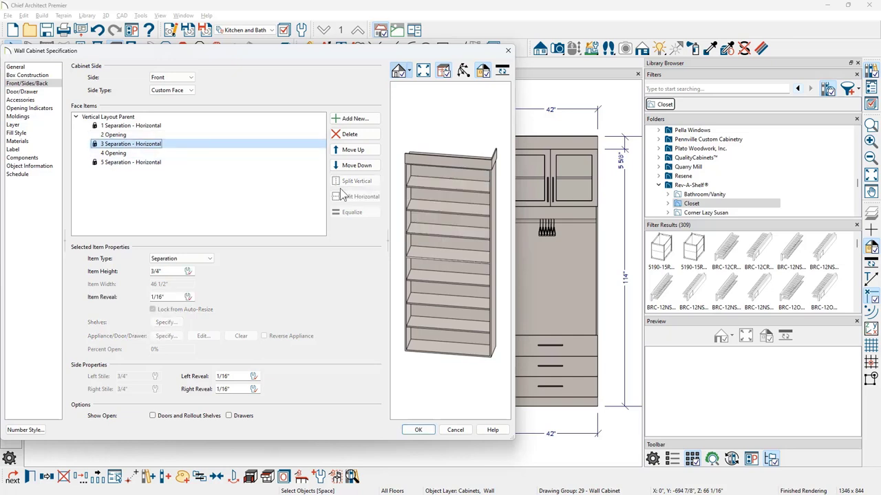
left_click(350, 135)
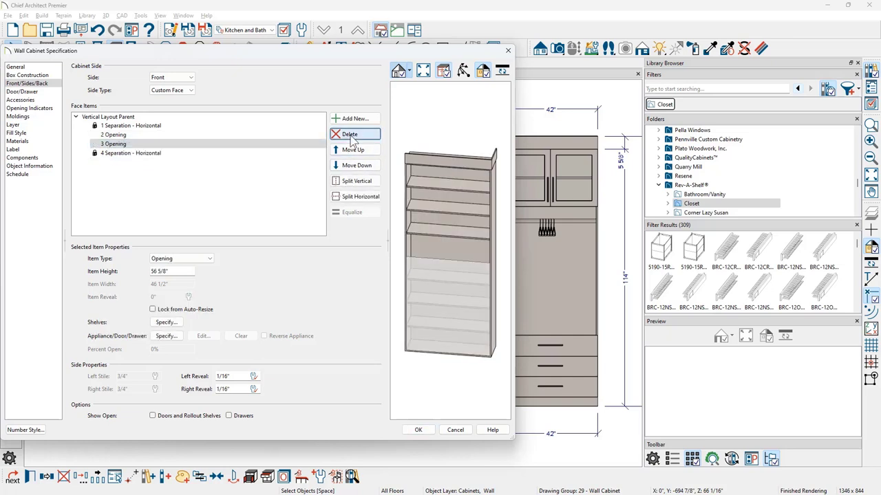
- Switch the upper opening's shelves to manual management and set the number of shelves to 4
left_click(154, 137)
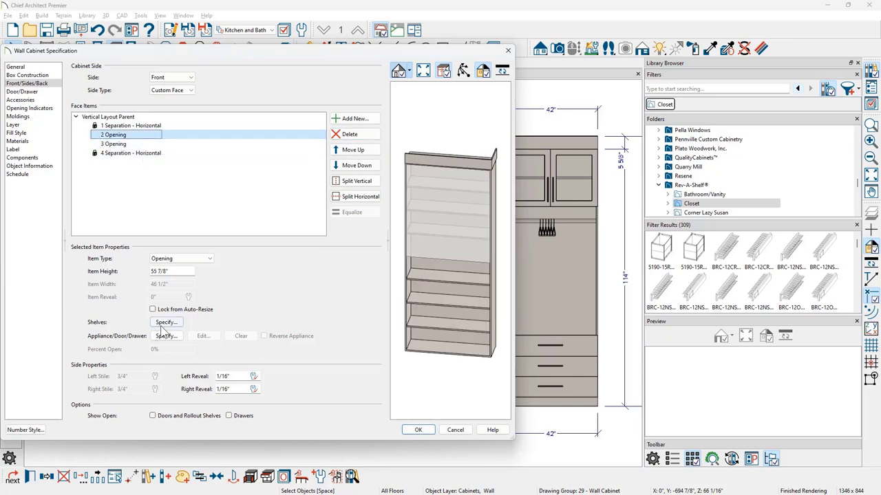
left_click(176, 325)
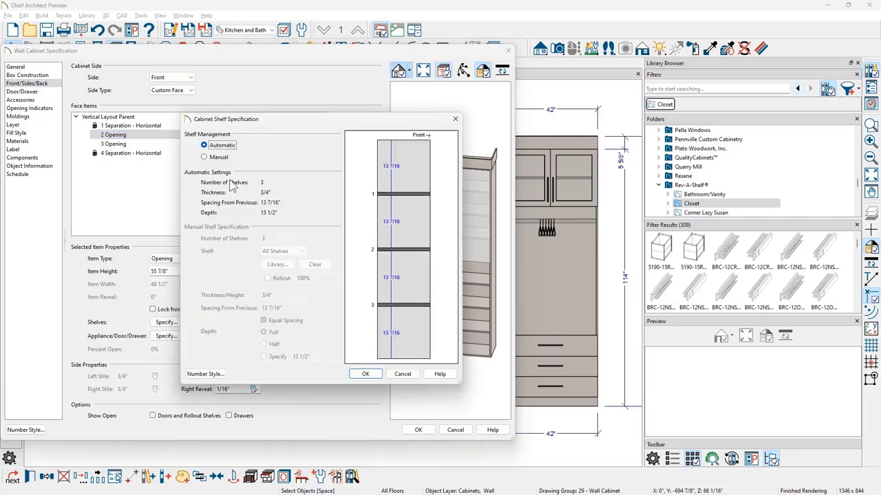
left_click(219, 157)
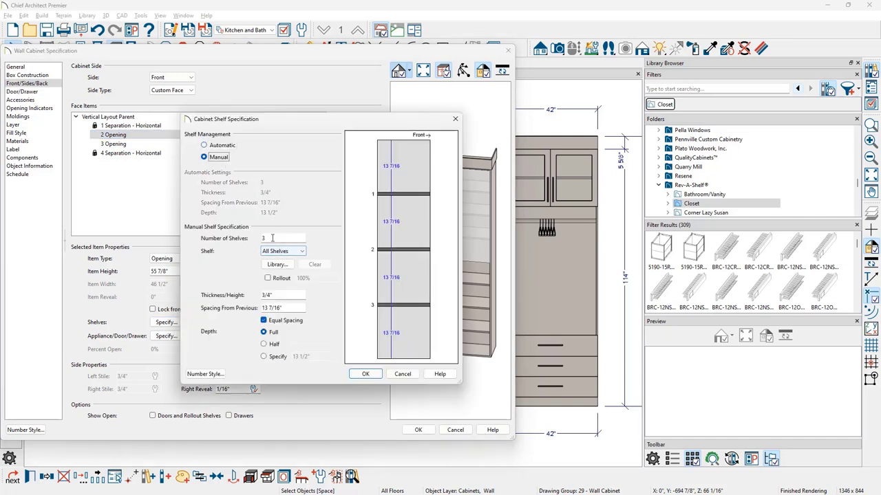
left_click_drag(267, 238, 253, 237)
type("4")
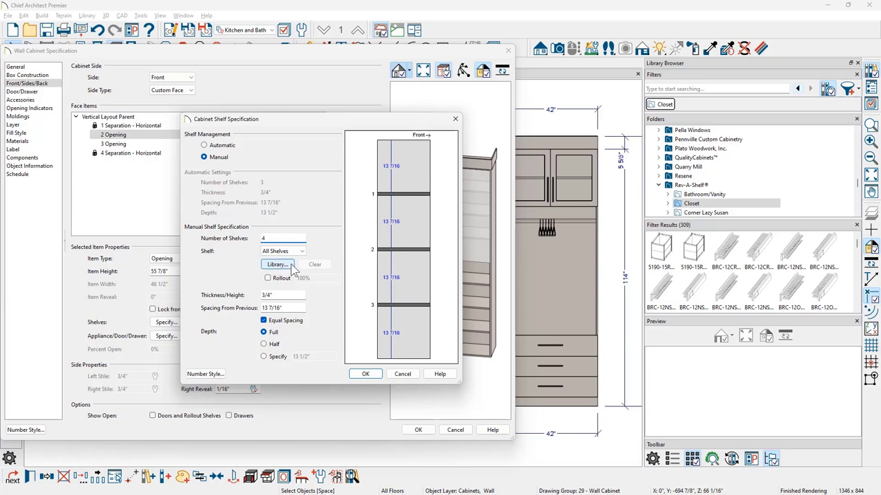
- Search the library for Wire Hanging Shelf and assign the 24" Wire Hanging Shelf to all shelves of the upper opening
left_click(277, 264)
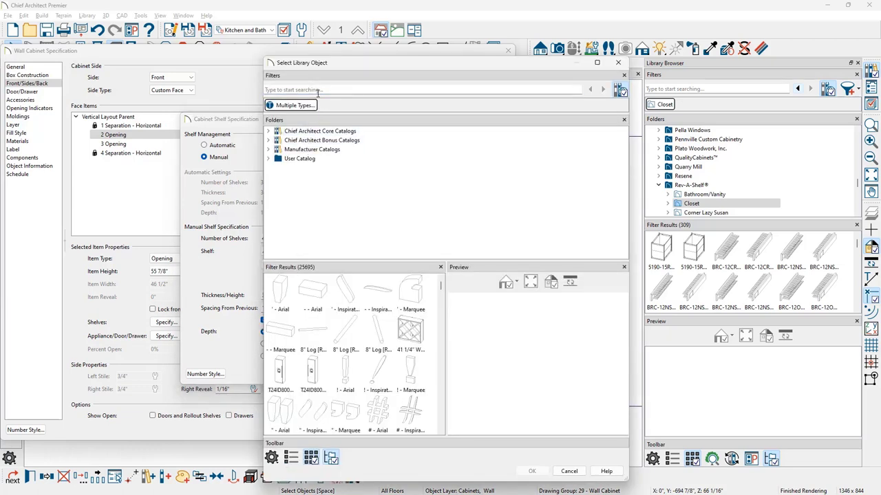
type("Wire Hanging Shelf")
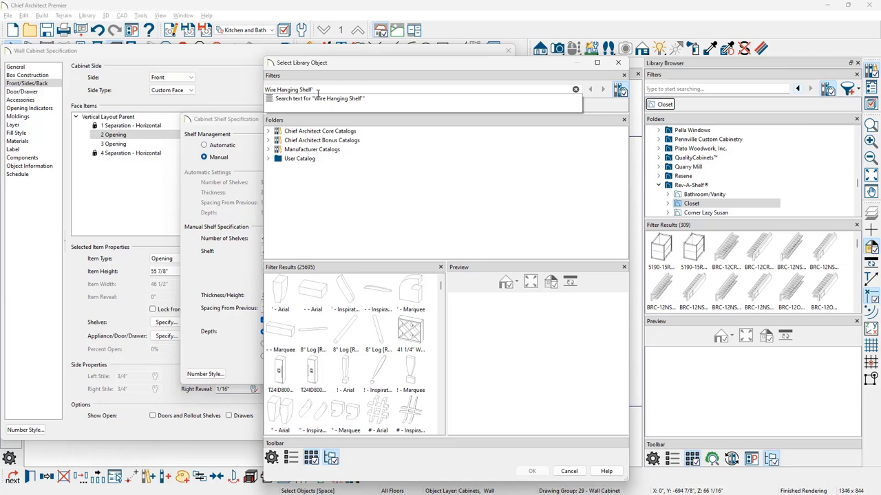
key("Return")
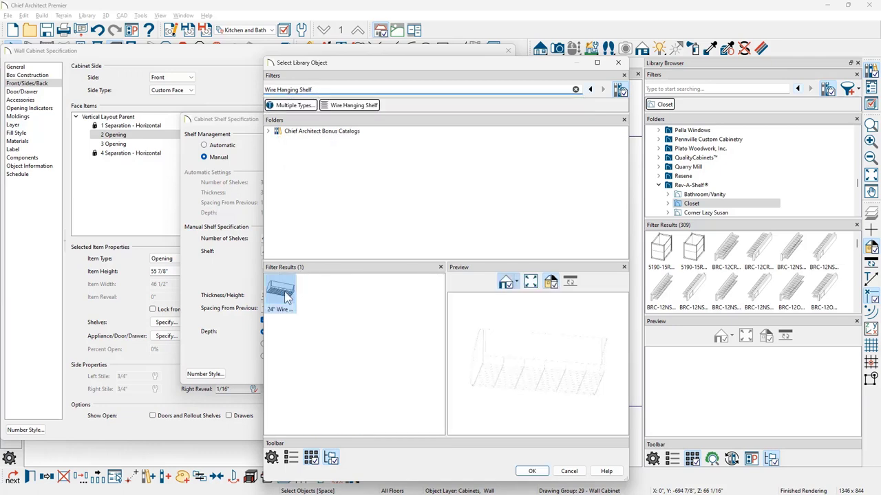
left_click(268, 131)
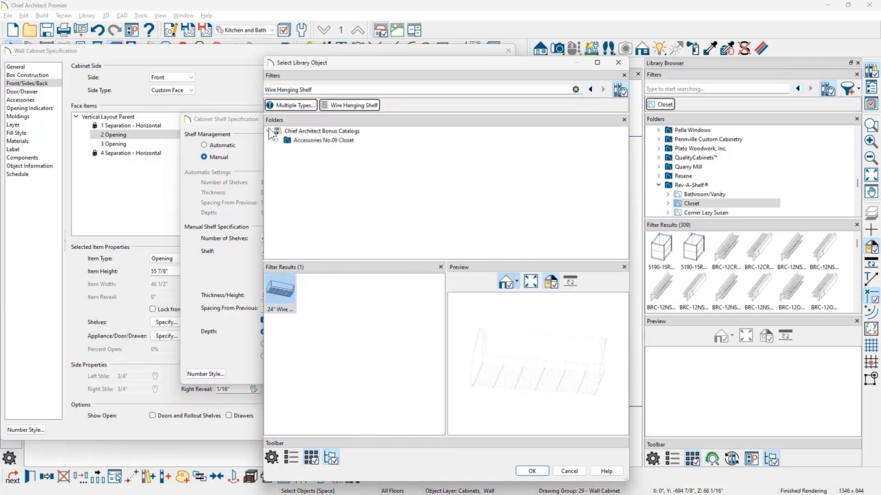
left_click(277, 141)
left_click(286, 149)
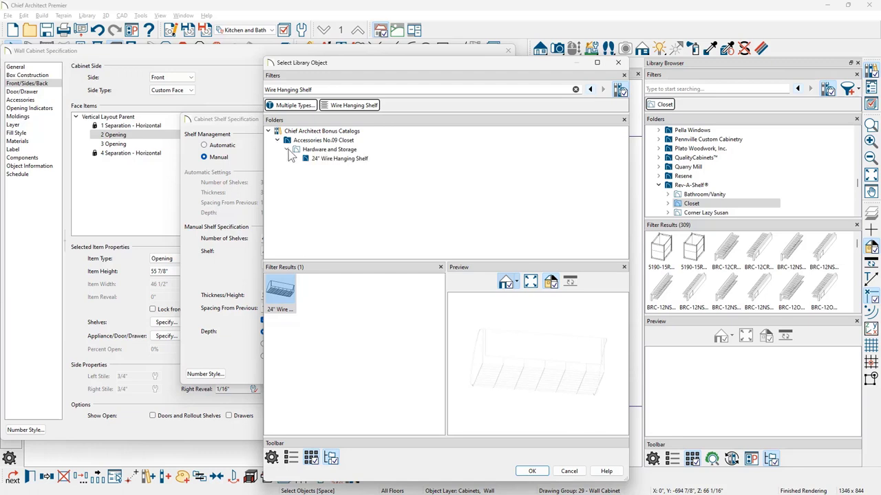
left_click(318, 140)
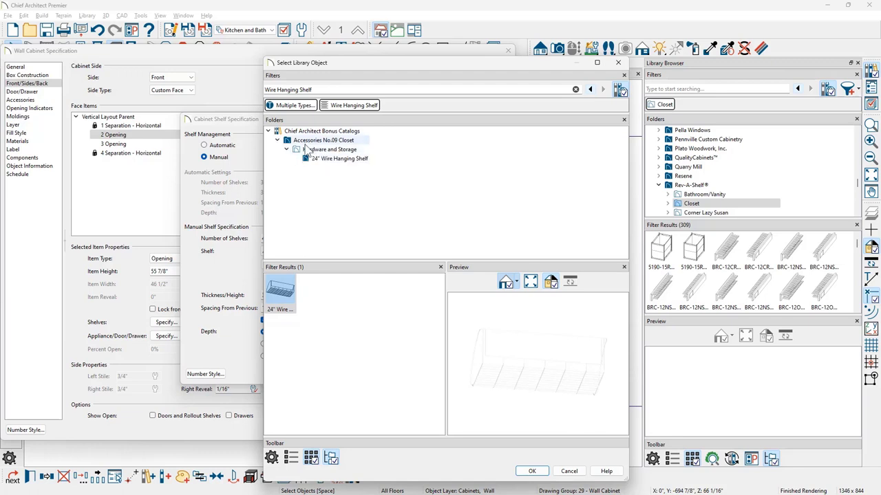
left_click(323, 158)
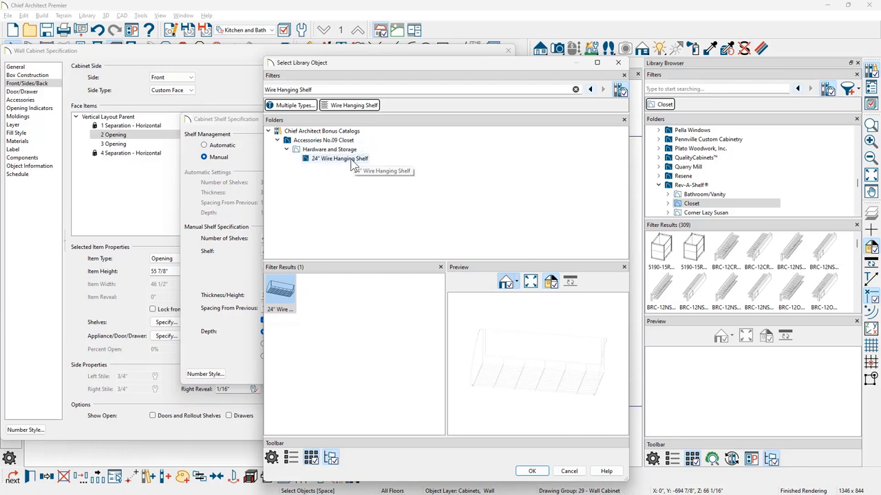
left_click(532, 471)
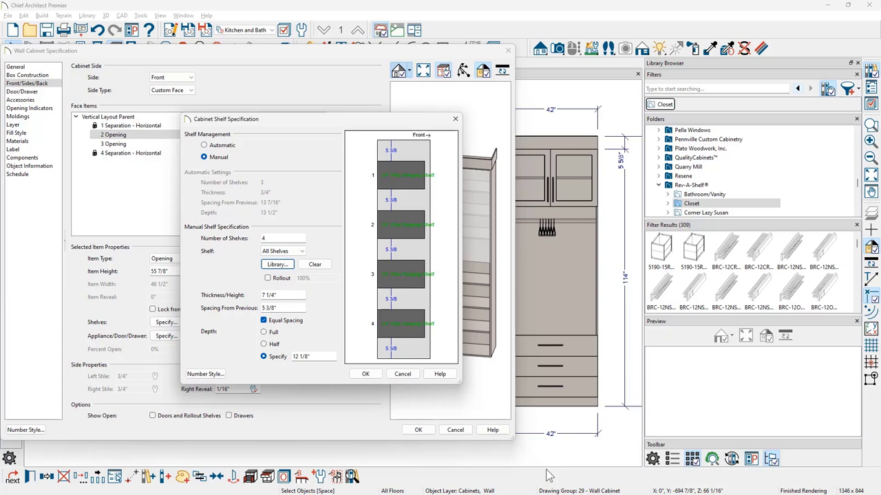
left_click(365, 375)
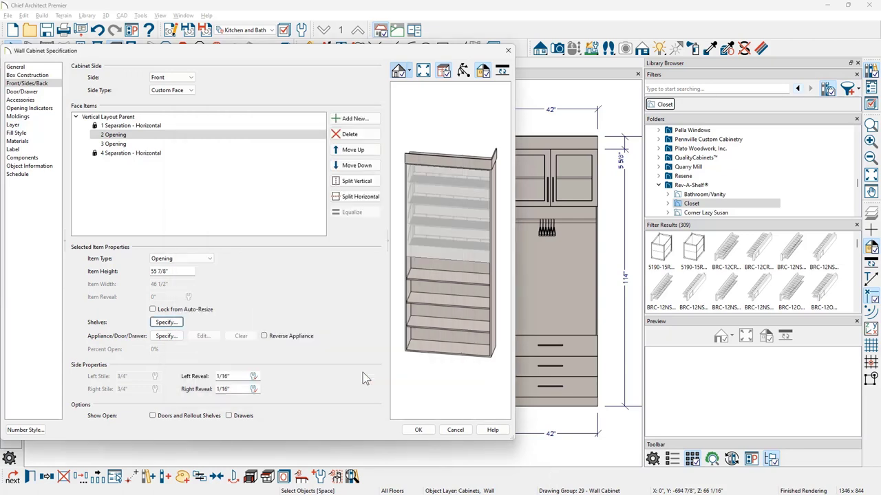
- Switch the lower opening's shelves to manual management and set the number of shelves to 5
left_click(109, 146)
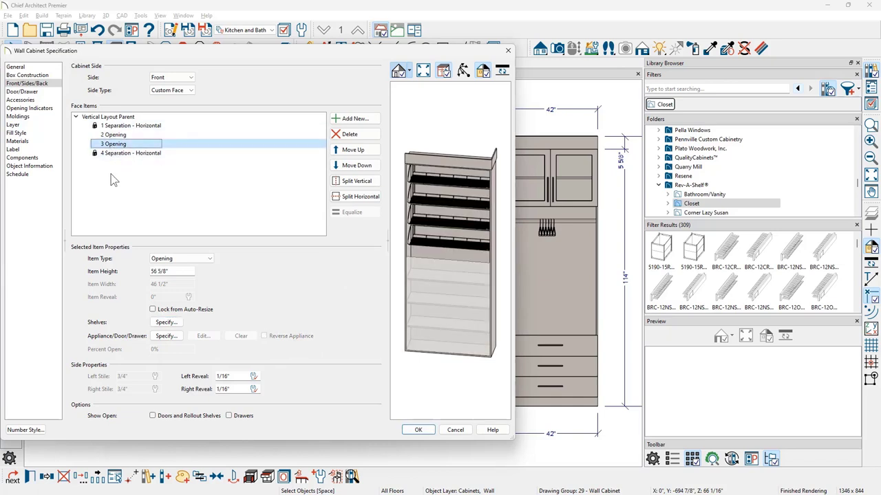
left_click(165, 323)
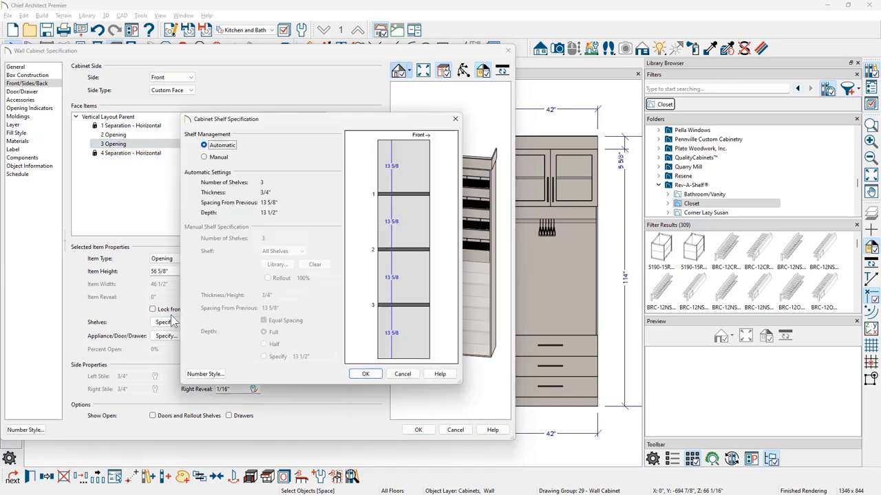
left_click(205, 158)
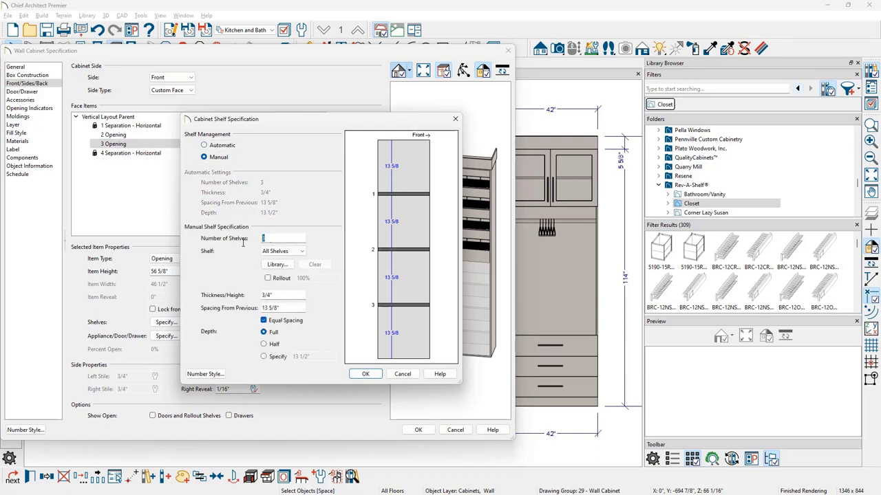
key("Tab")
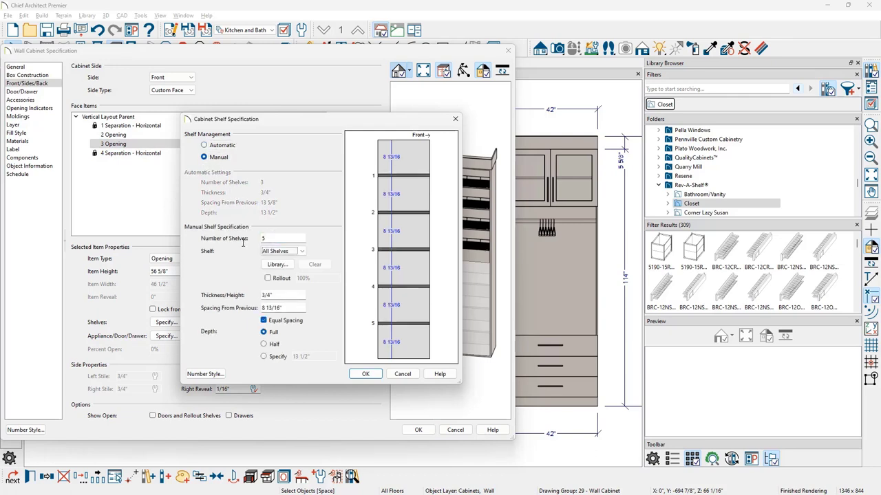
- Search the library for shoe shelf, assign the Shoe Shelf to all shelves of the lower opening, and accept the cabinet changes
left_click(279, 264)
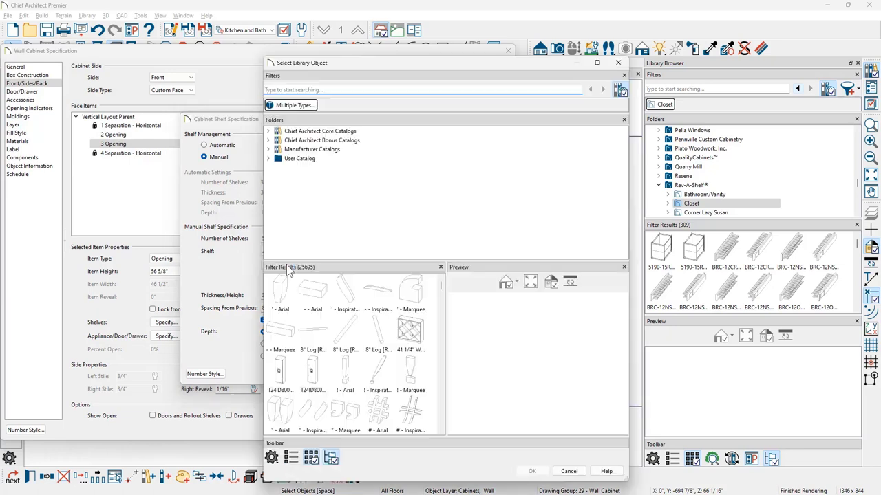
left_click(302, 90)
type("shoe shelf")
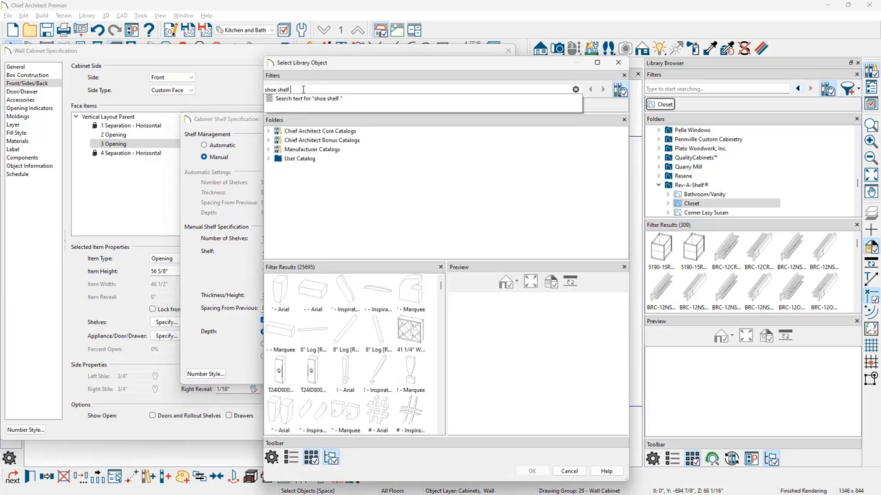
key("Return")
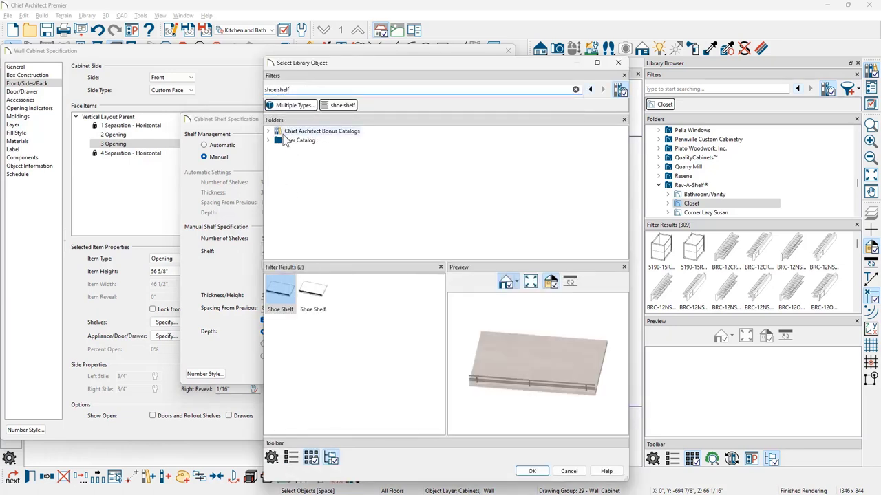
left_click(269, 131)
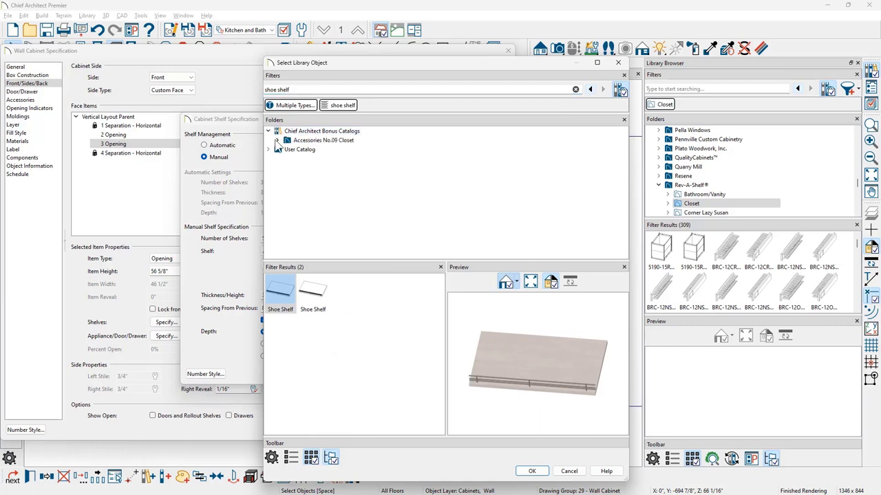
left_click(277, 140)
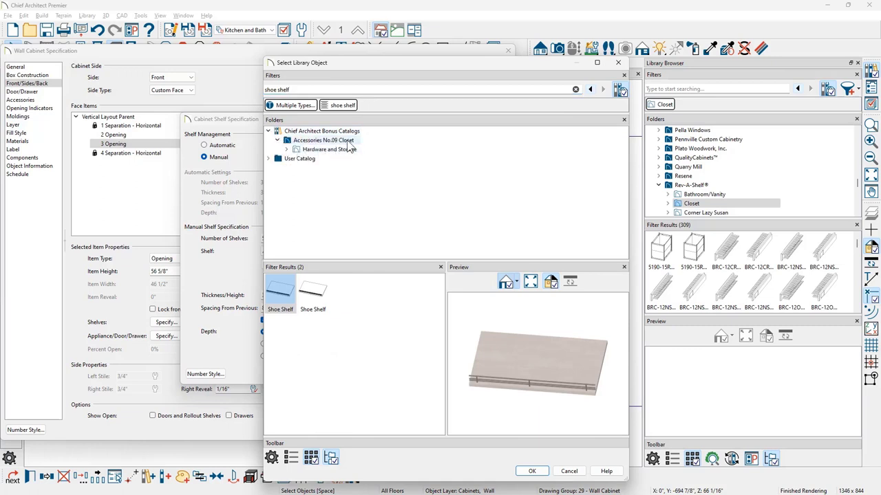
left_click(534, 472)
left_click(366, 374)
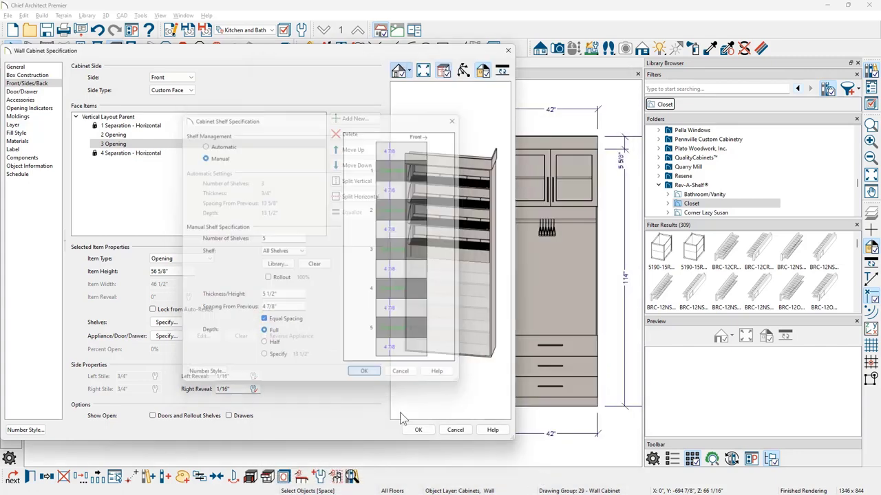
left_click(418, 430)
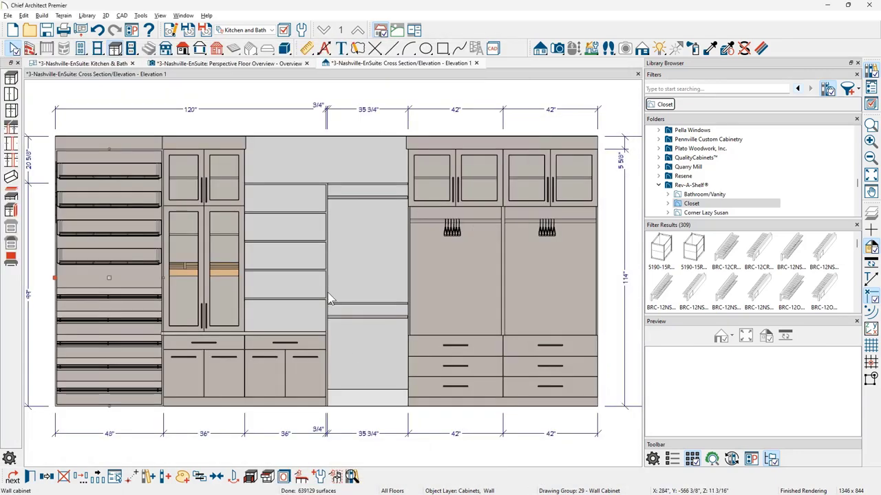
- Examine the cabinet's wire hanging shelves and shoe shelves in the Perspective Floor Overview
left_click(269, 64)
scroll(359, 227, "up", 5)
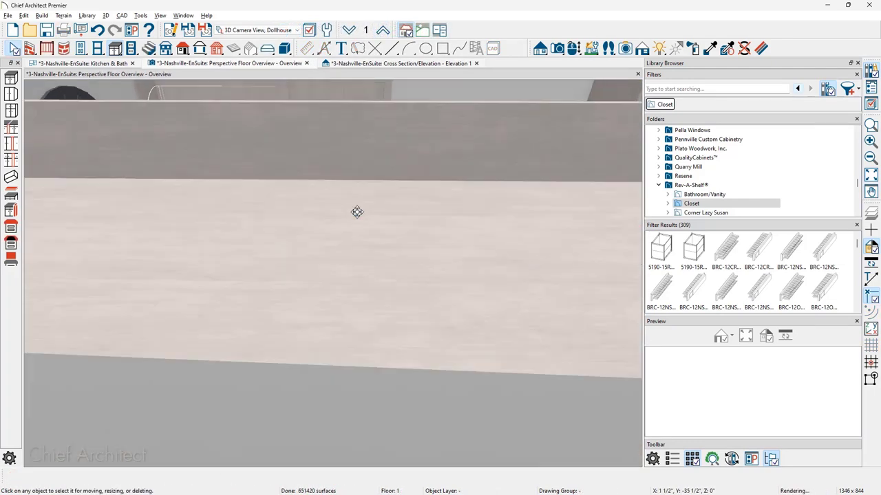
scroll(356, 211, "down", 3)
scroll(227, 181, "up", 2)
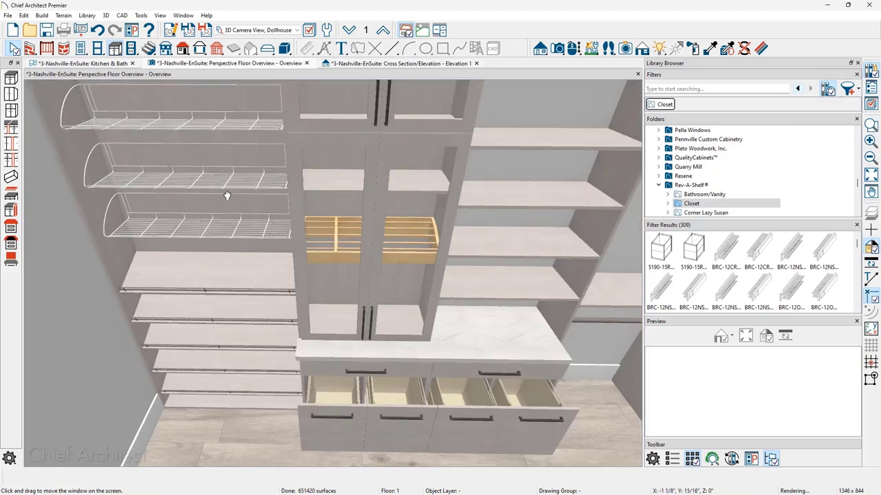
scroll(227, 195, "up", 1)
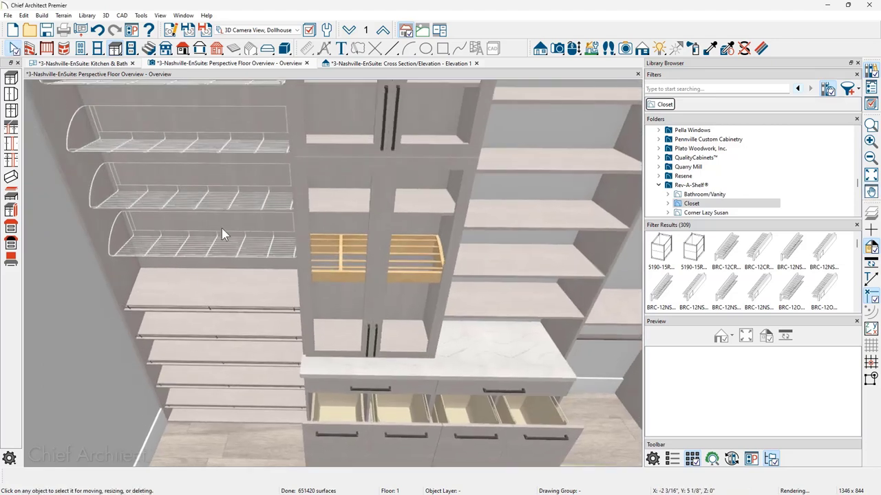
scroll(179, 280, "down", 1)
scroll(179, 297, "up", 1)
middle_click_drag(179, 297, 181, 286)
middle_click_drag(184, 176, 183, 215)
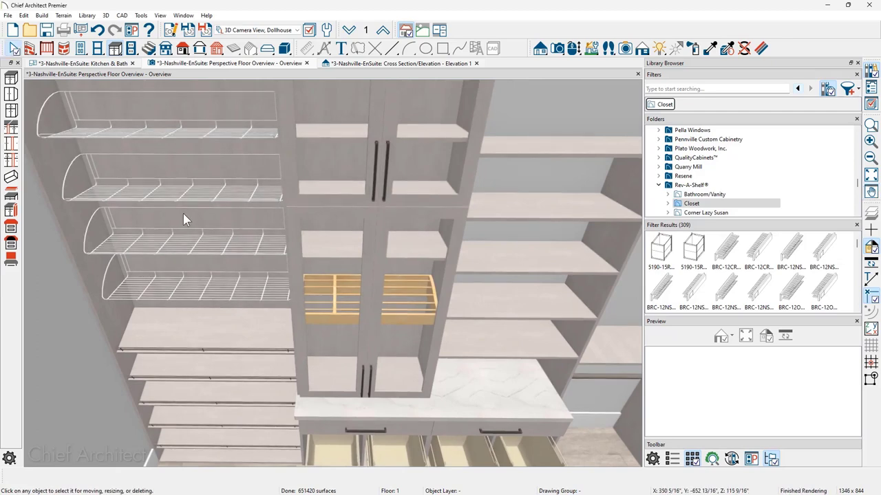
- Turn off equal spacing for the wire hanging shelves in the cabinet's upper opening
double_click(183, 219)
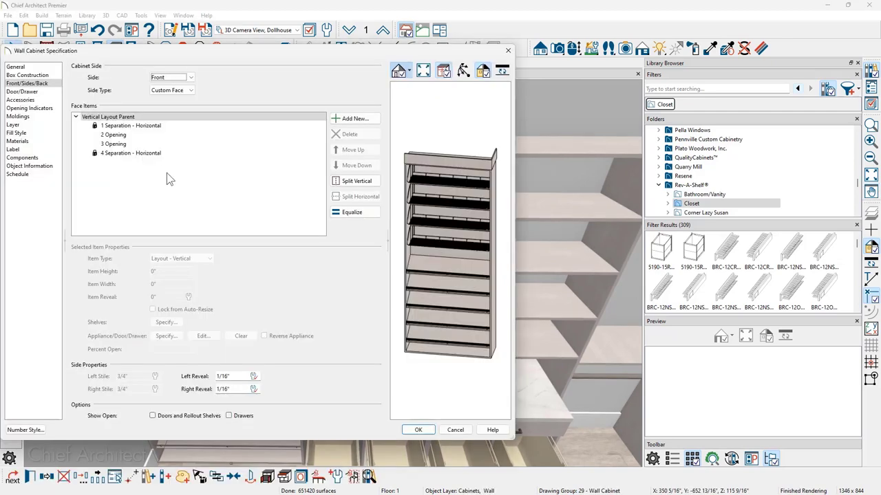
left_click(131, 135)
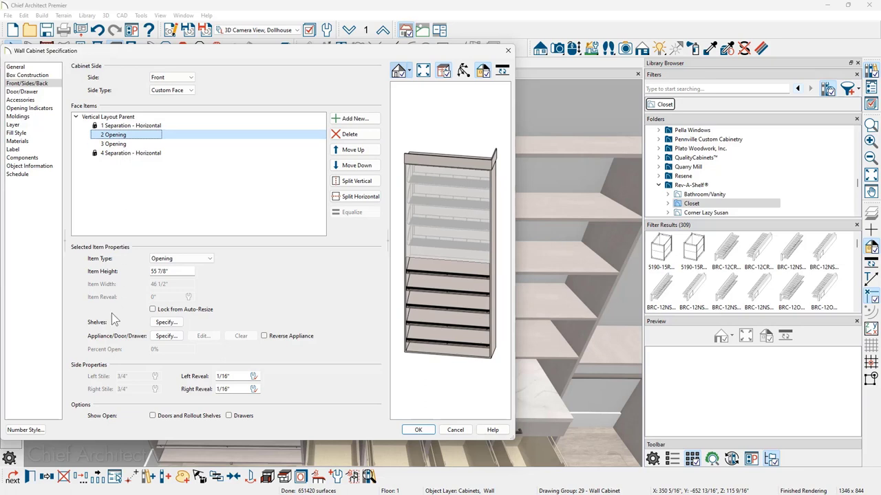
left_click(165, 322)
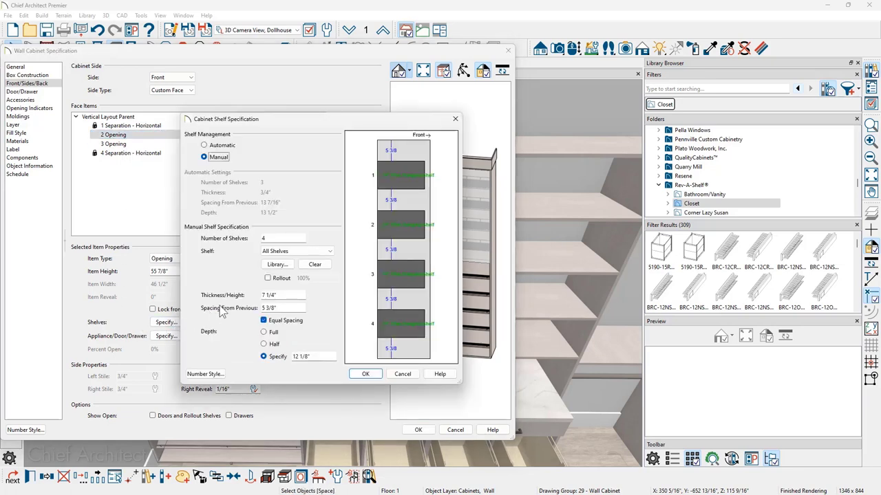
left_click(264, 321)
- Set the fourth 24" Wire Hanging Shelf's spacing from previous to 0" and apply the change to the cabinet
left_click(296, 252)
left_click(294, 284)
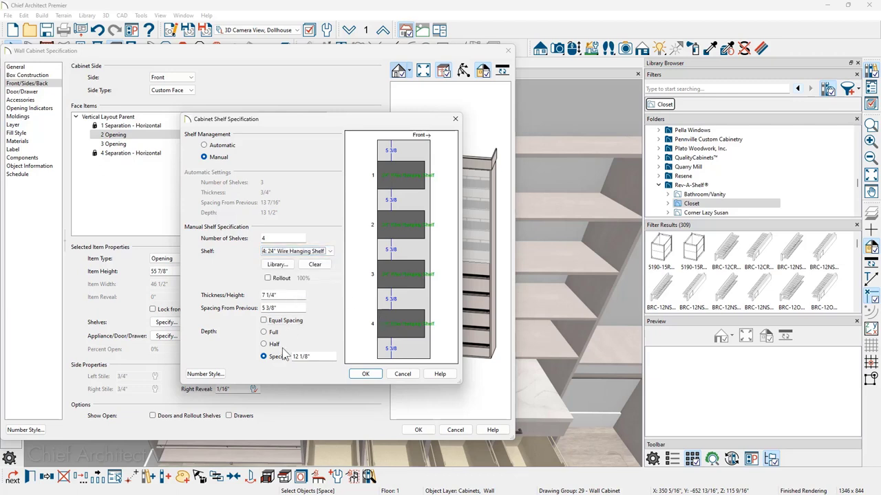
left_click_drag(279, 308, 260, 308)
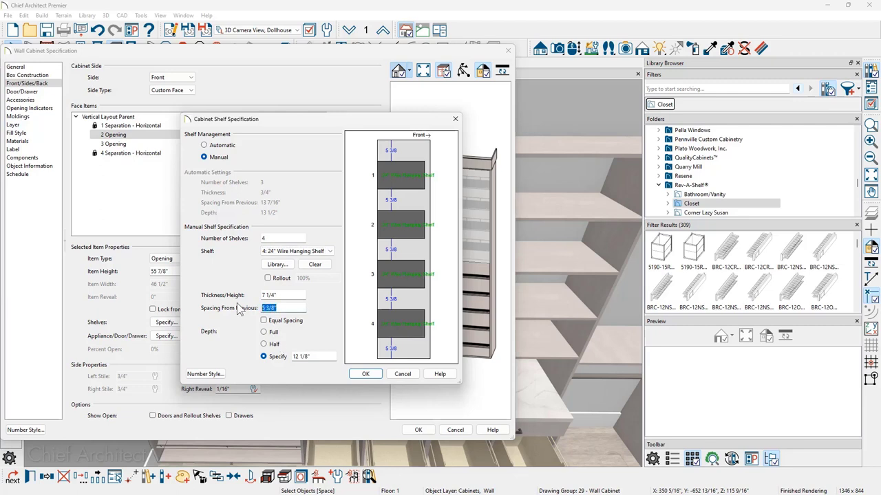
key("Tab")
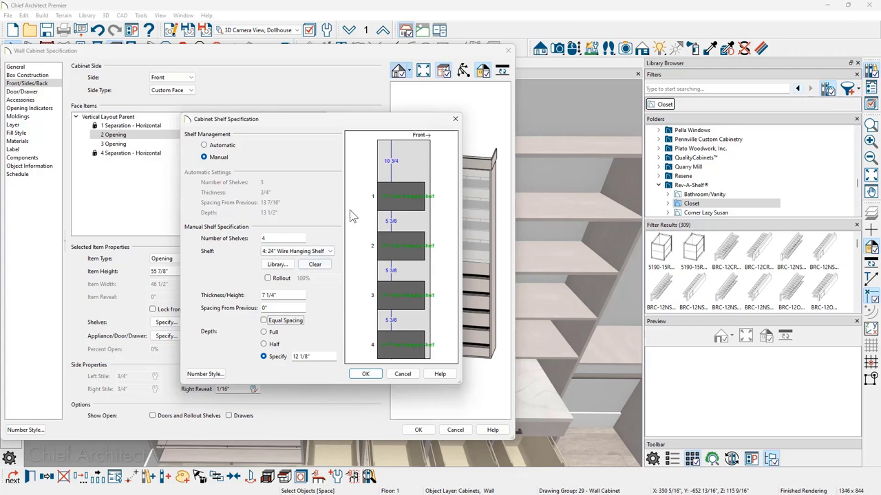
left_click(365, 375)
left_click(418, 431)
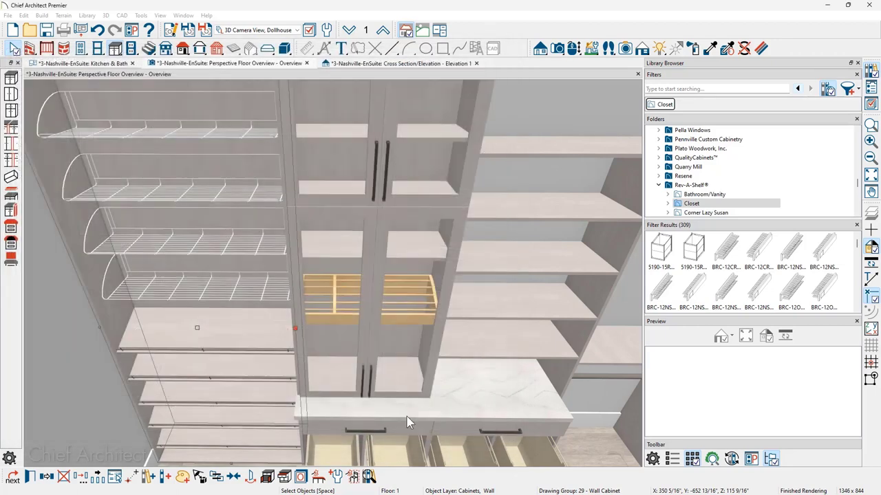
middle_click_drag(249, 335, 181, 307)
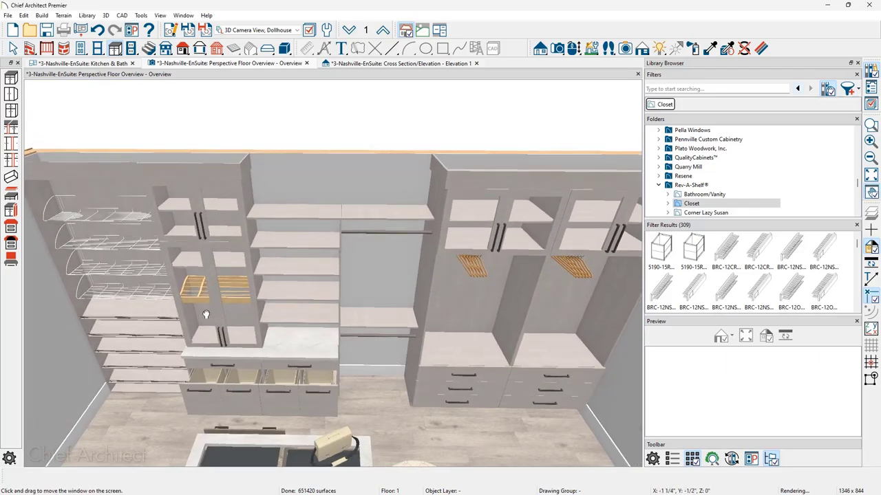